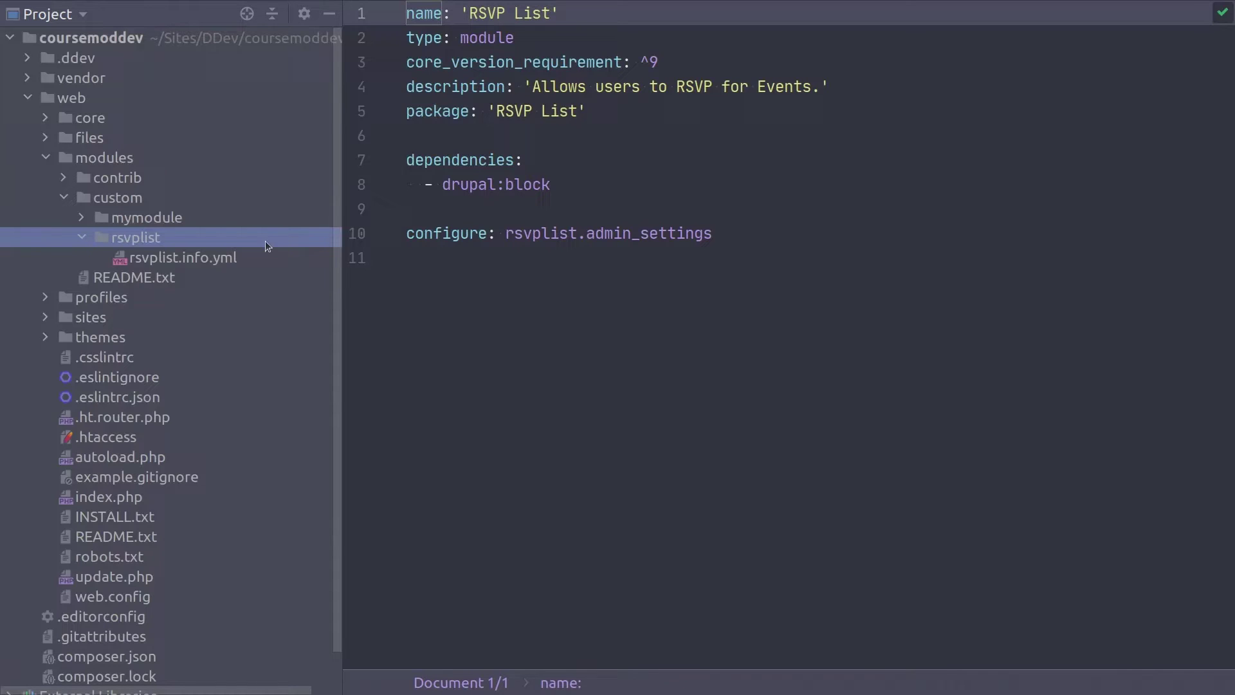
# - Create a src directory inside the rsvplist module
pyautogui.click(234, 257)
pyautogui.rightClick(260, 238)
pyautogui.moveTo(366, 163)
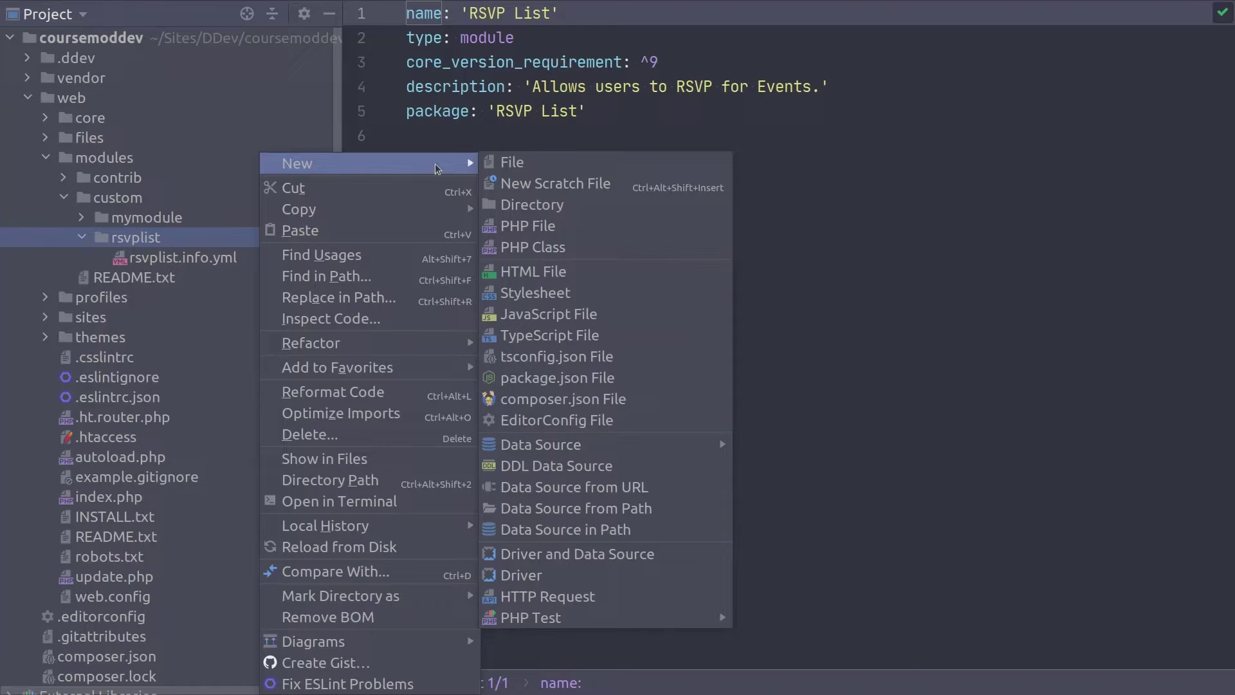
pyautogui.click(526, 200)
pyautogui.moveTo(525, 328)
pyautogui.mouseDown()
pyautogui.moveTo(205, 157)
pyautogui.moveTo(159, 154)
pyautogui.mouseUp()
pyautogui.write('src')
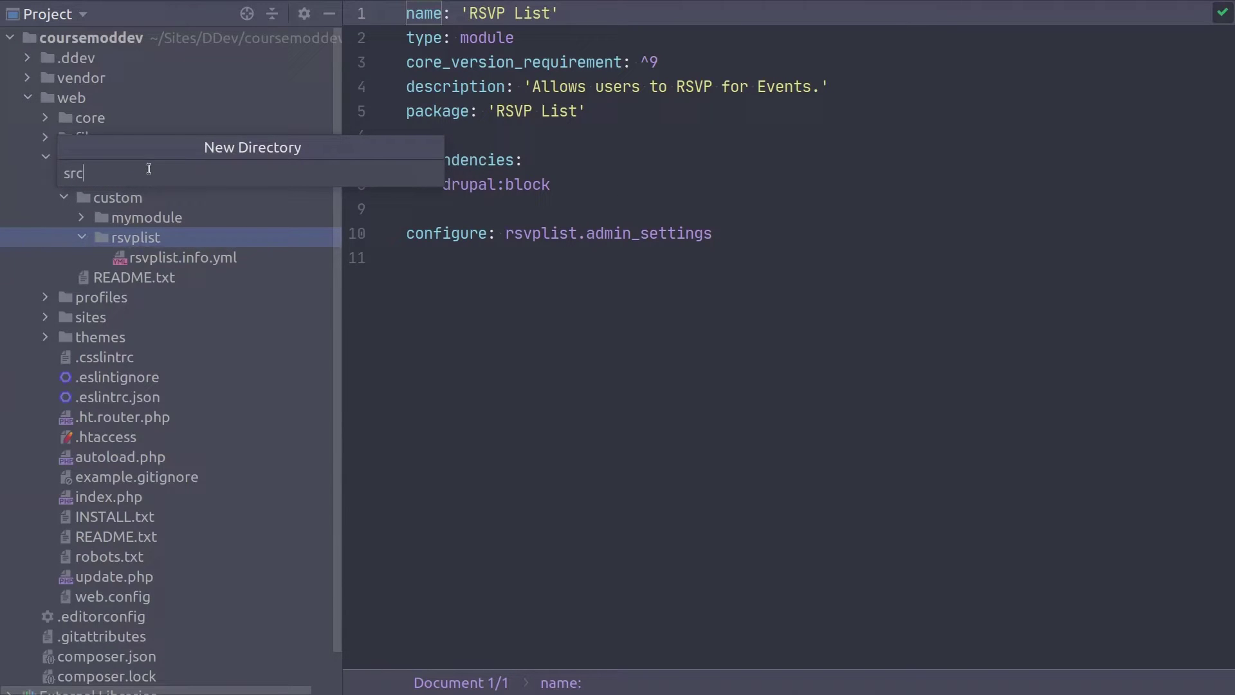
pyautogui.press('Return')
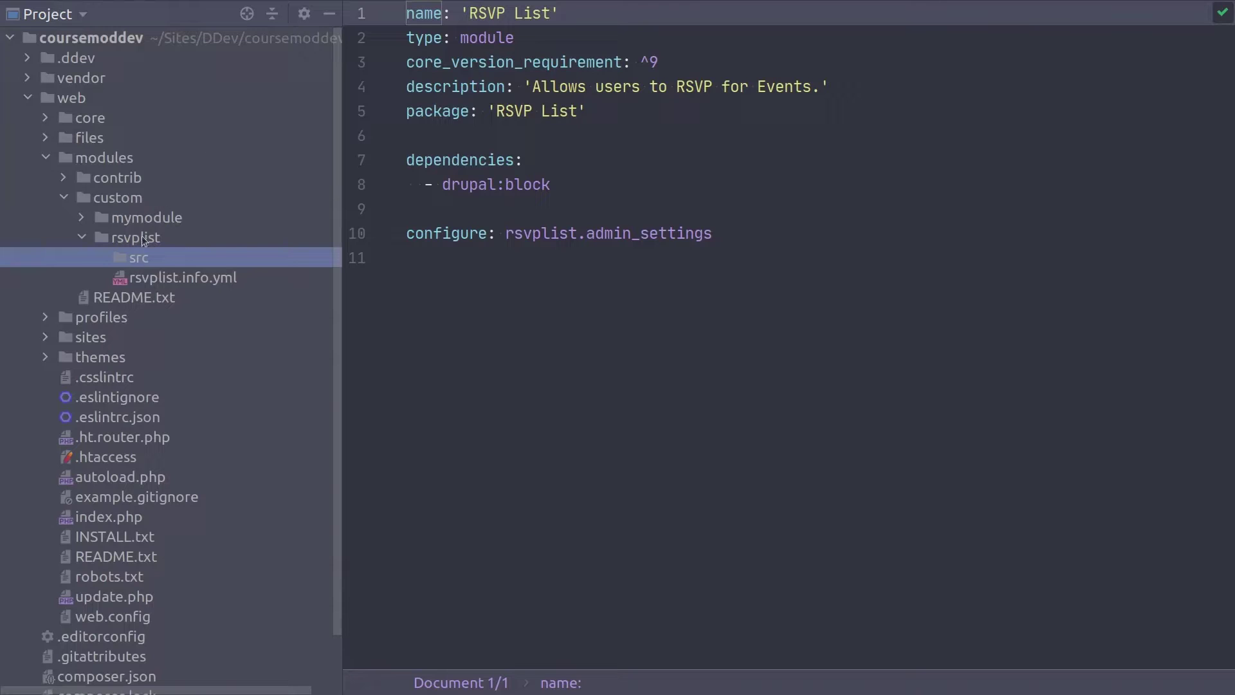
# - Create a Form directory inside src
pyautogui.rightClick(195, 256)
pyautogui.moveTo(233, 164)
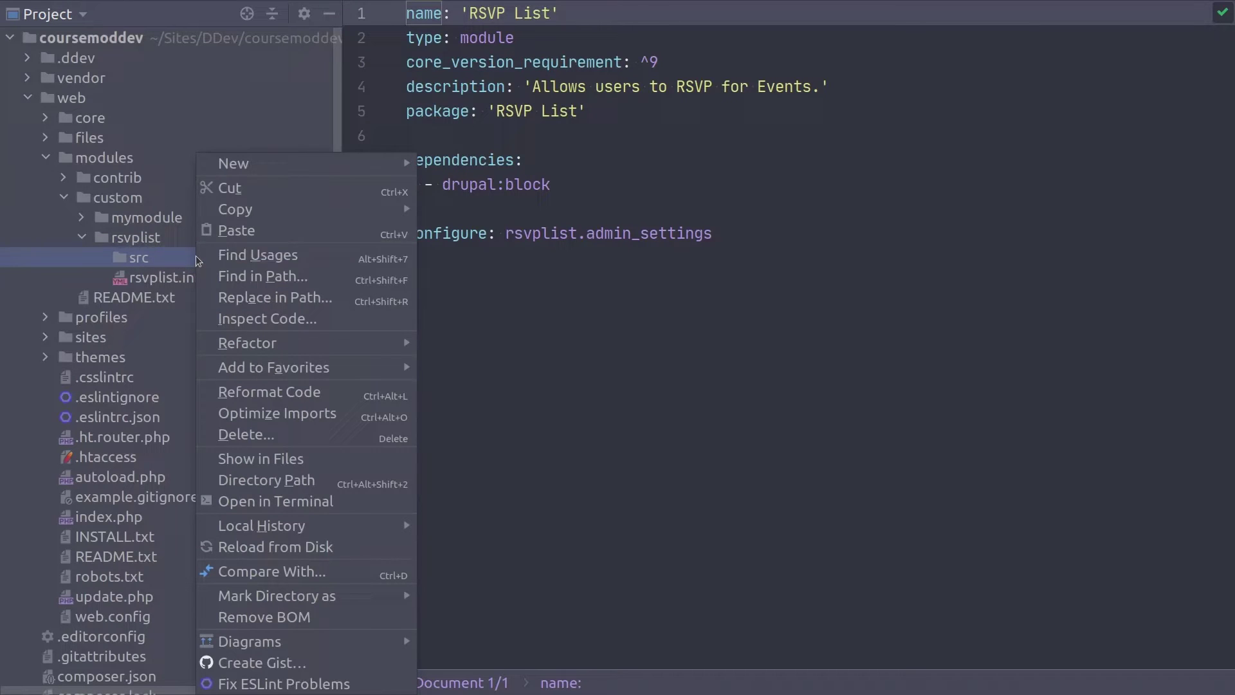
pyautogui.click(459, 203)
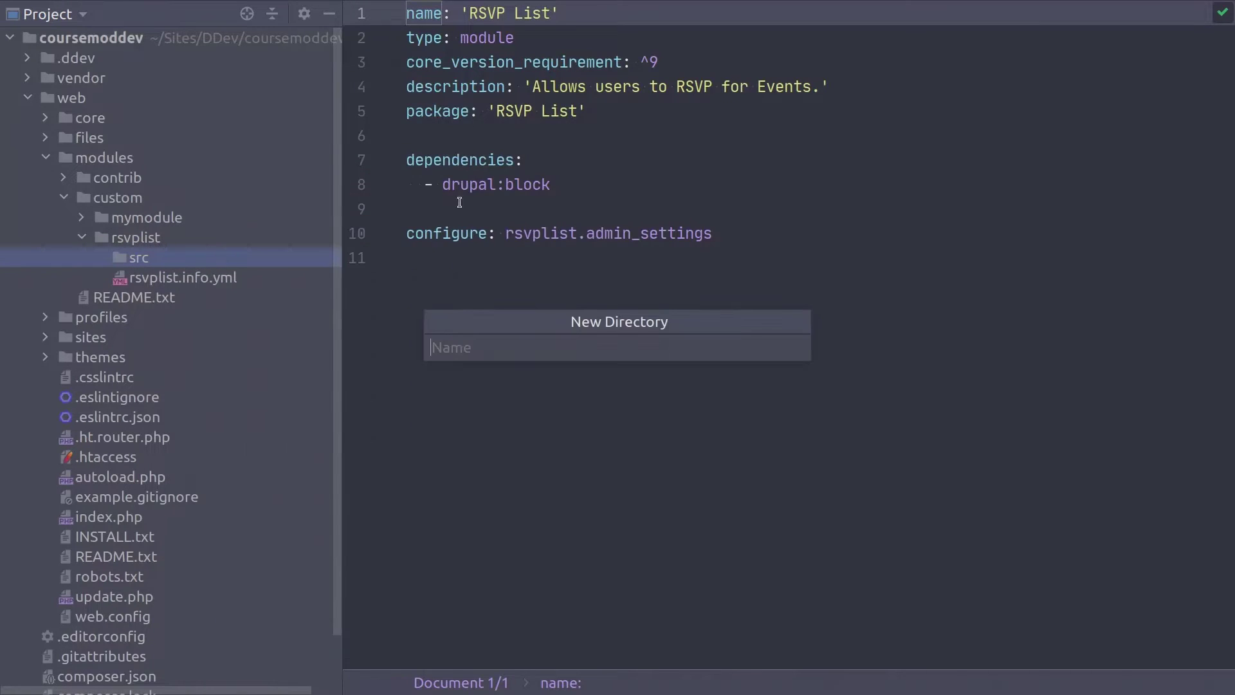
pyautogui.moveTo(473, 333); pyautogui.dragTo(124, 159)
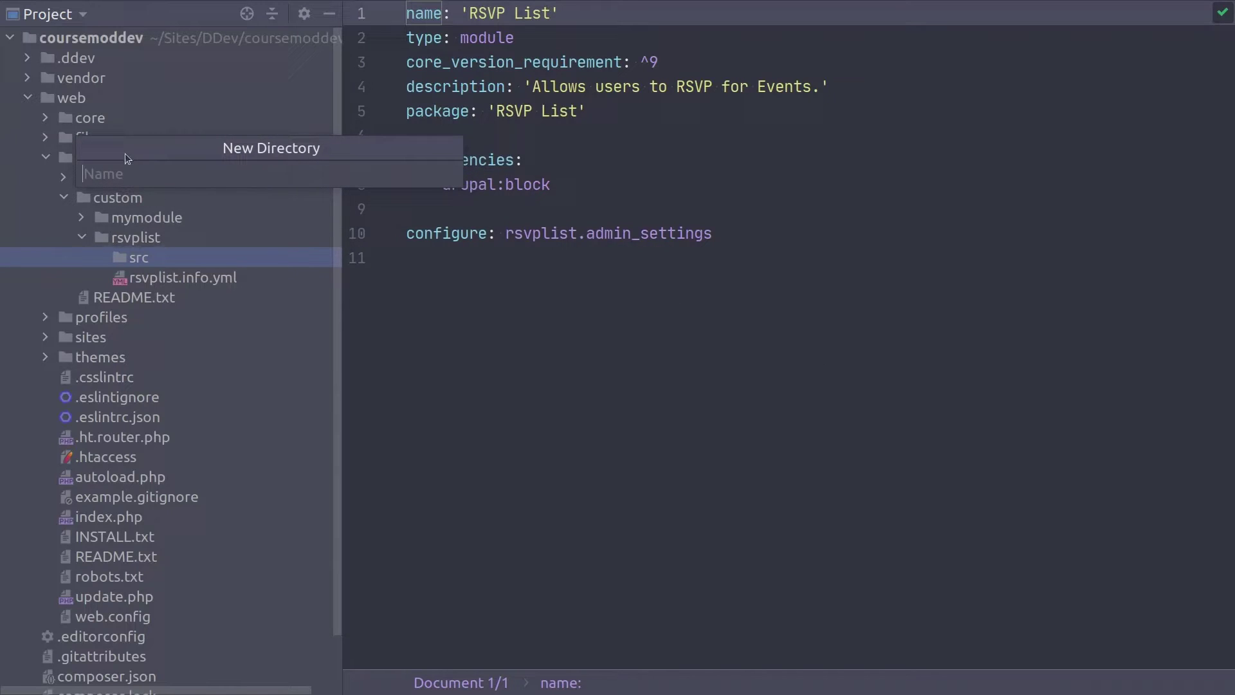
pyautogui.write('Form')
pyautogui.press('Return')
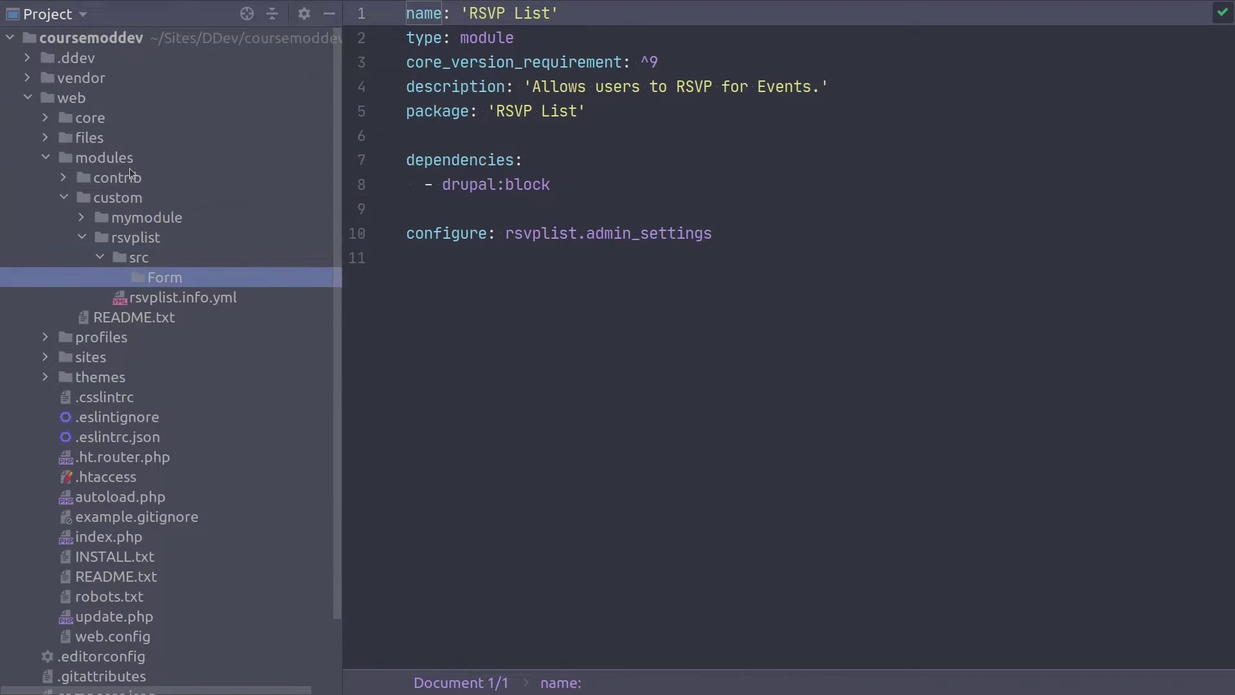
# - Create an empty RSVPForm.php file in src/Form and open it in the editor
pyautogui.click(149, 259)
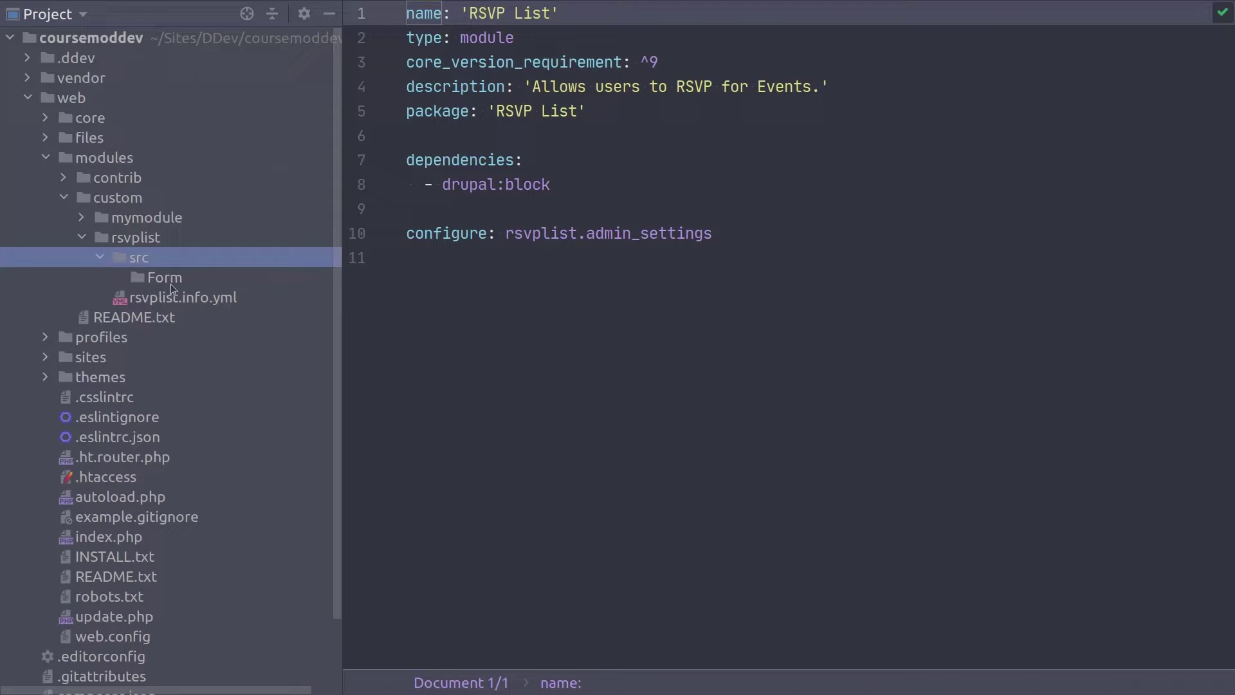
pyautogui.click(187, 280)
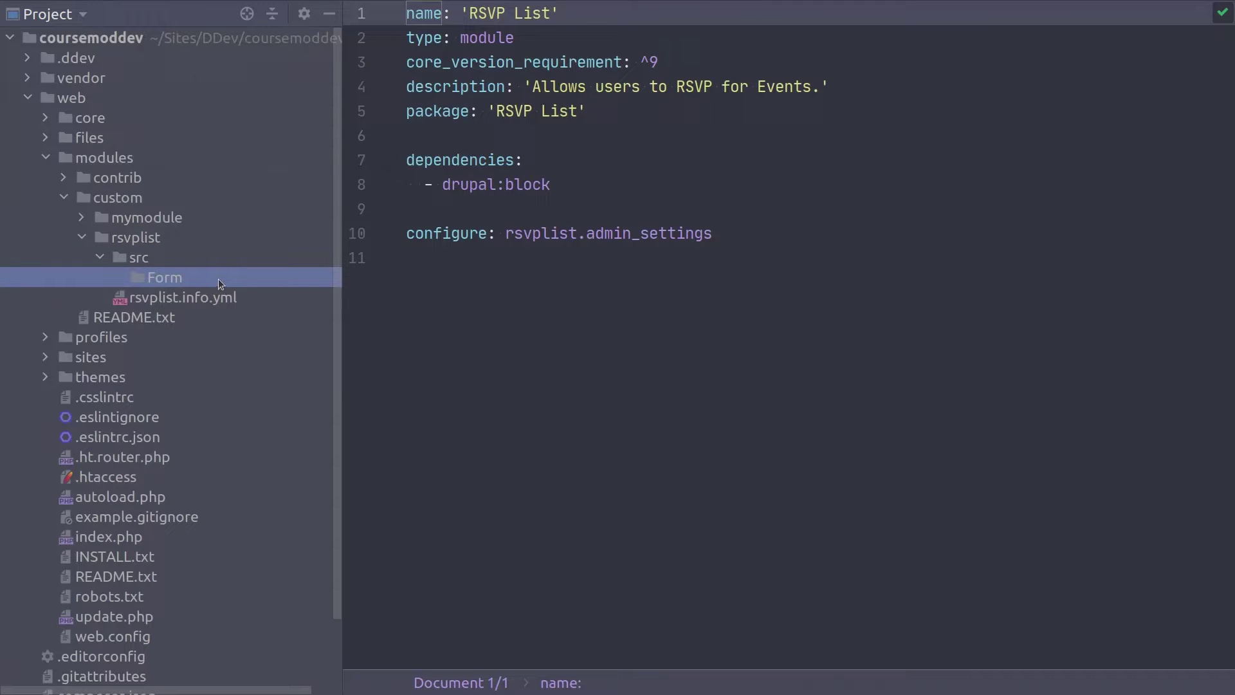
pyautogui.rightClick(207, 278)
pyautogui.moveTo(245, 163)
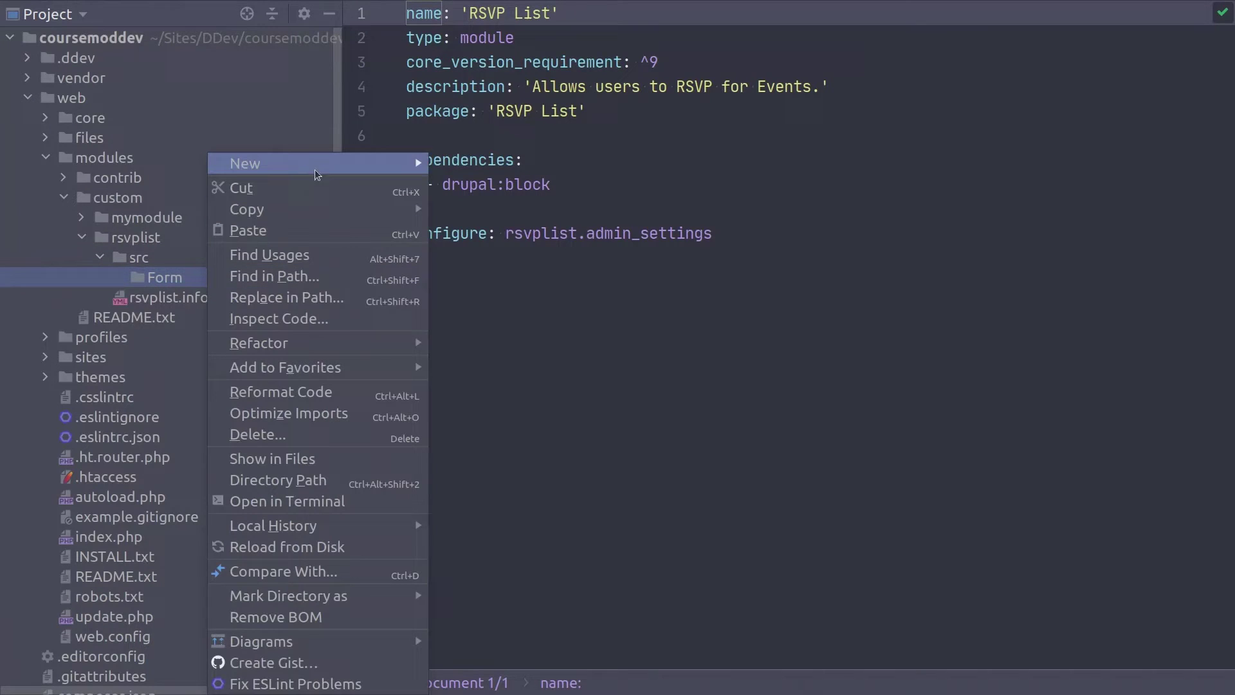
pyautogui.click(456, 164)
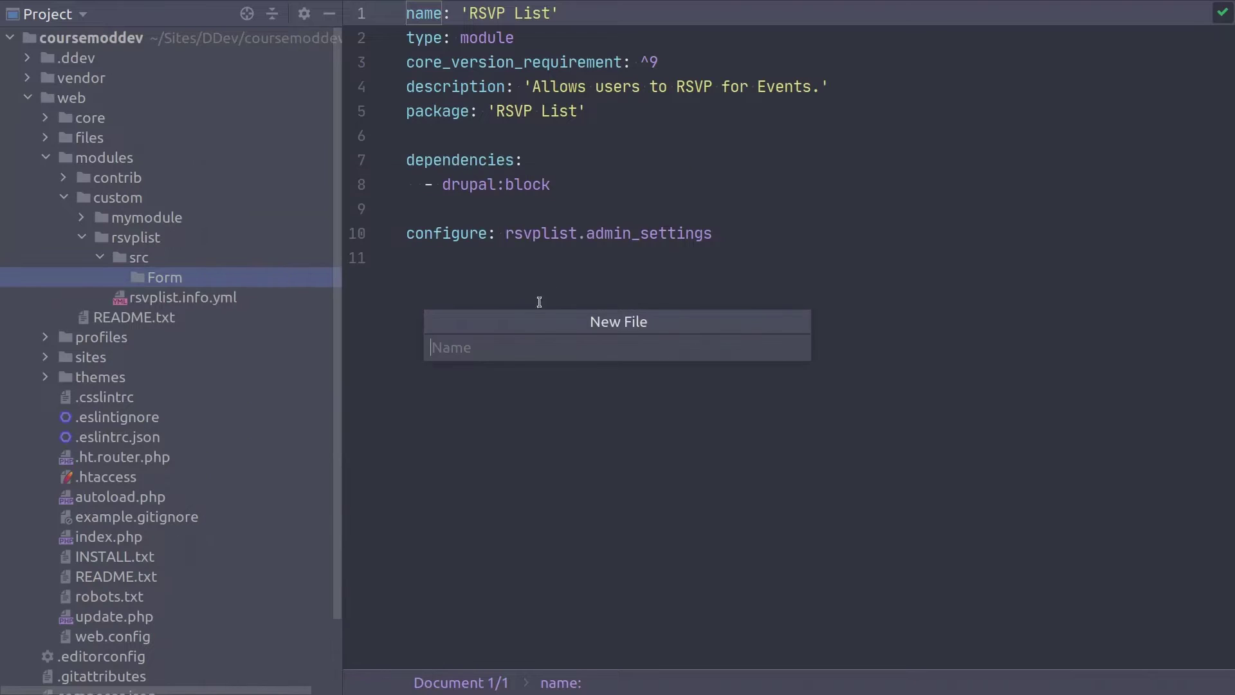
pyautogui.moveTo(605, 315)
pyautogui.mouseDown()
pyautogui.moveTo(415, 287)
pyautogui.moveTo(160, 150)
pyautogui.mouseUp()
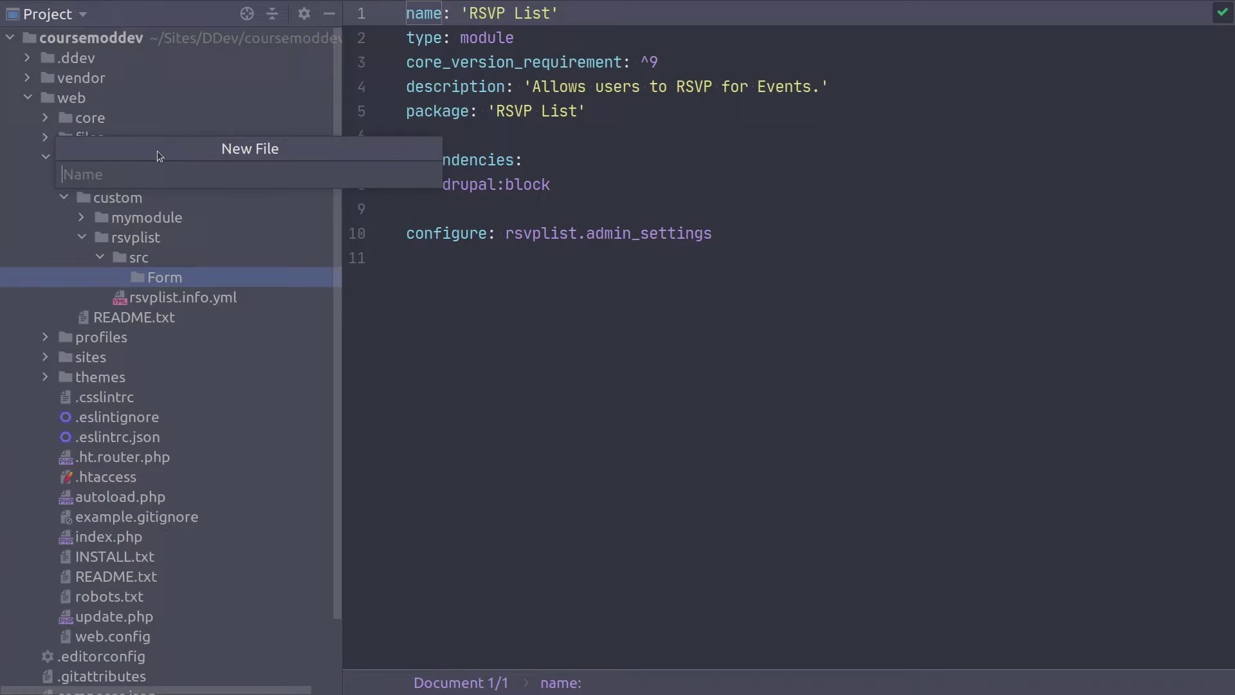
pyautogui.write('RS')
pyautogui.write('VPFO')
pyautogui.press('BackSpace')
pyautogui.write('orm.php')
pyautogui.press('Return')
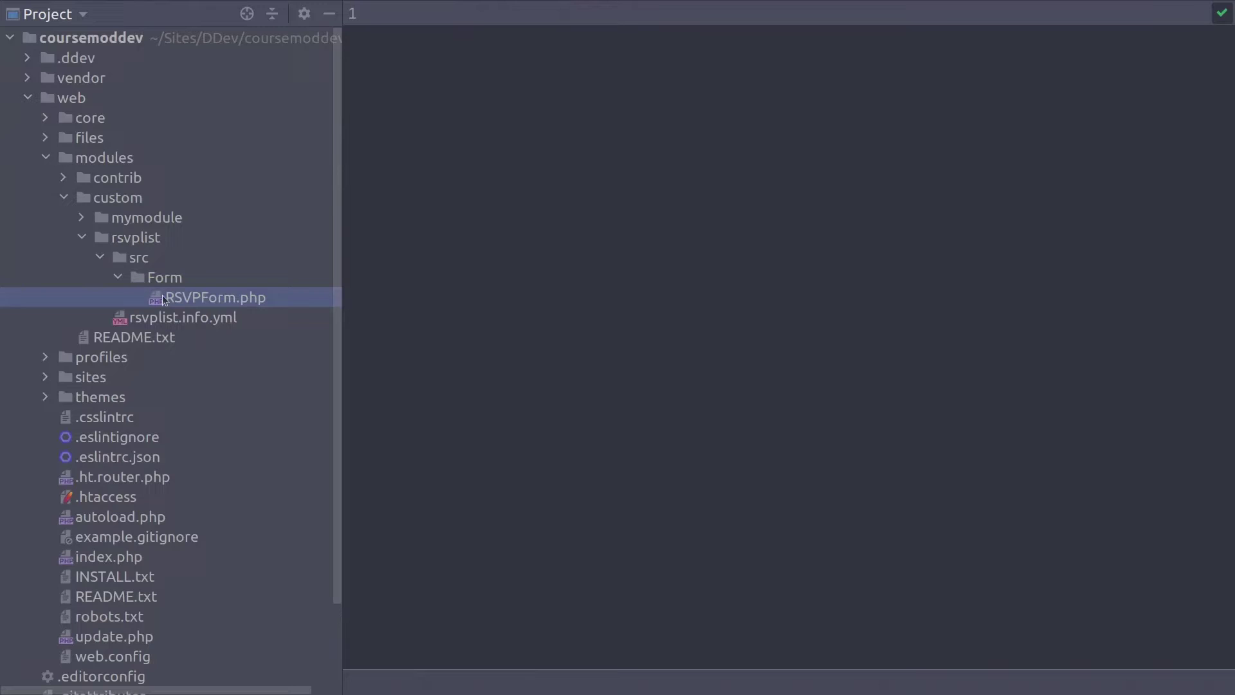
pyautogui.click(286, 296)
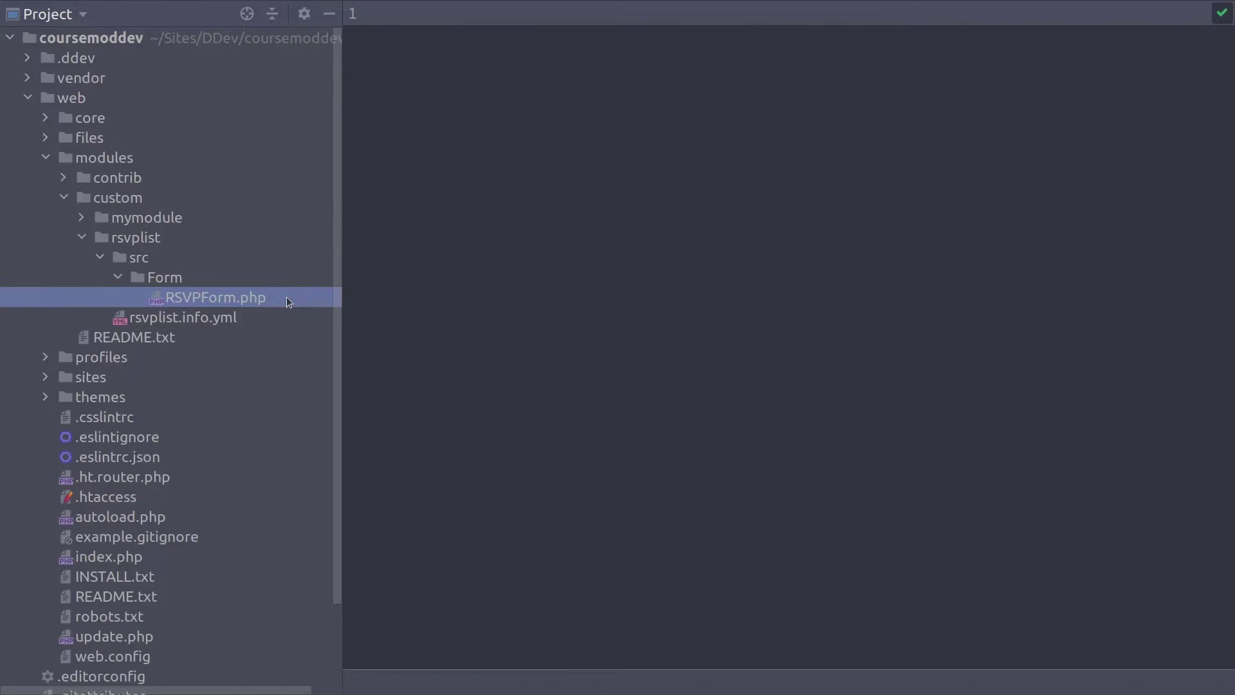
pyautogui.click(370, 75)
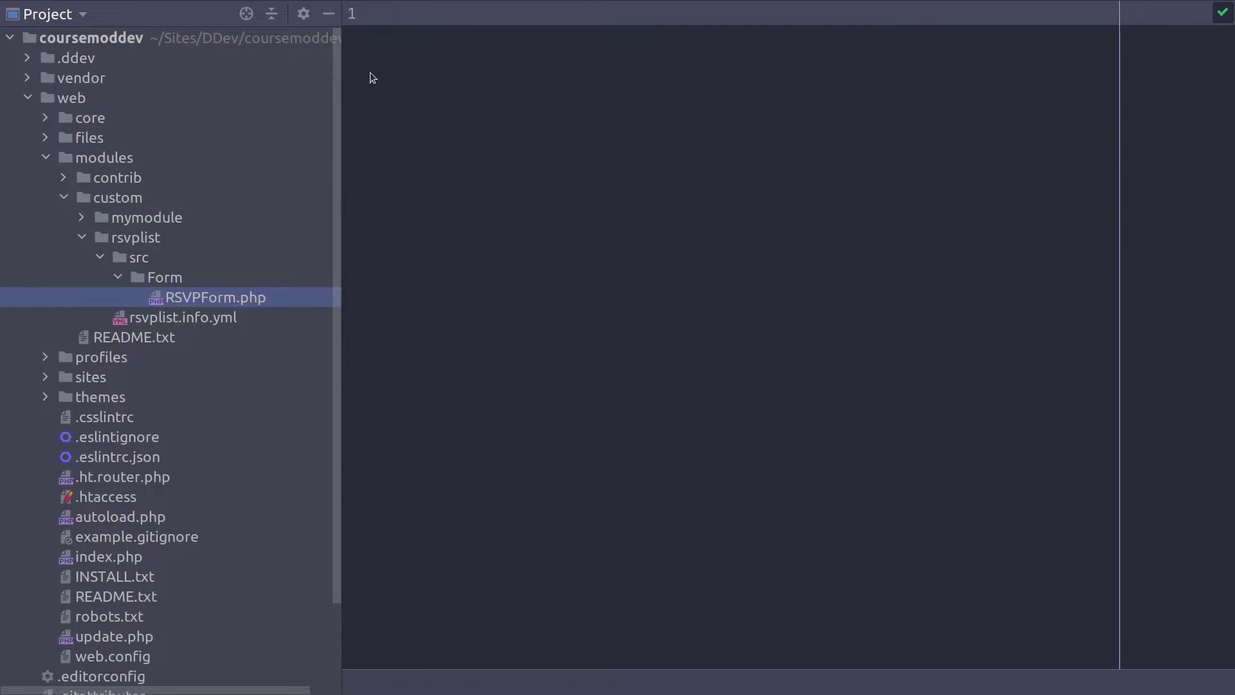
pyautogui.write('<?php  /**  * @file  * A form to collect an email address for RSVP details.  */  namespace Drupal\\rsvplist\\Form;')
pyautogui.click(404, 24)
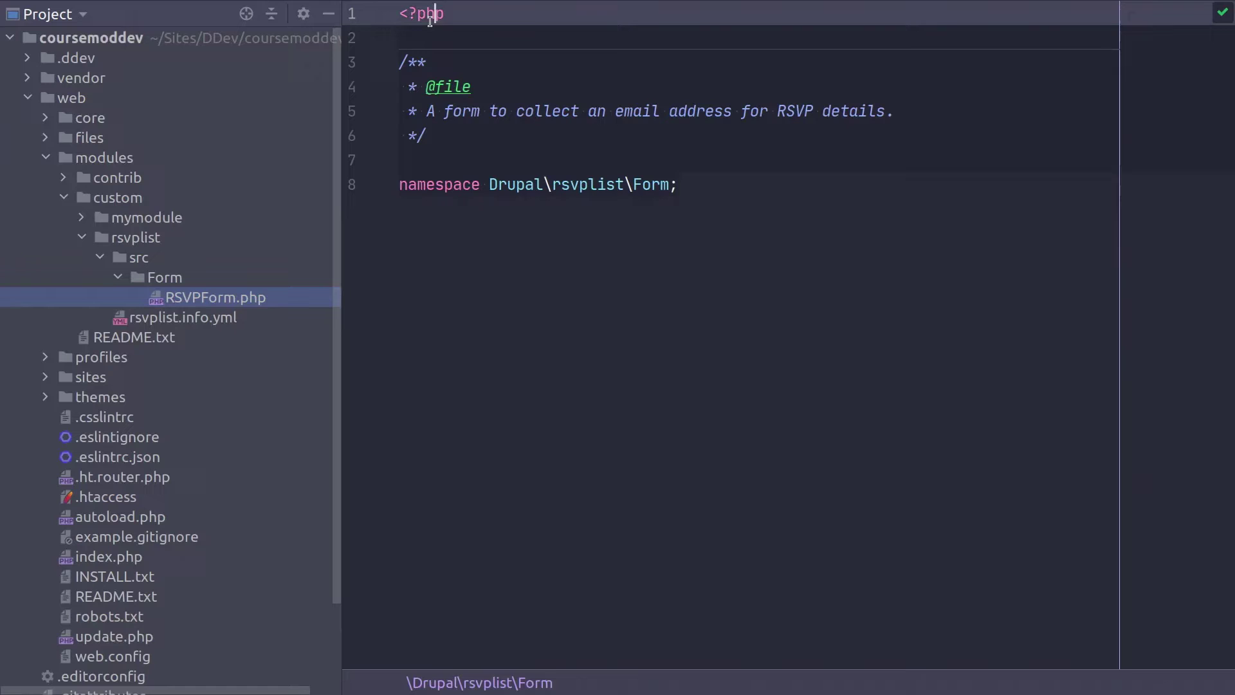
pyautogui.moveTo(440, 137); pyautogui.dragTo(343, 55)
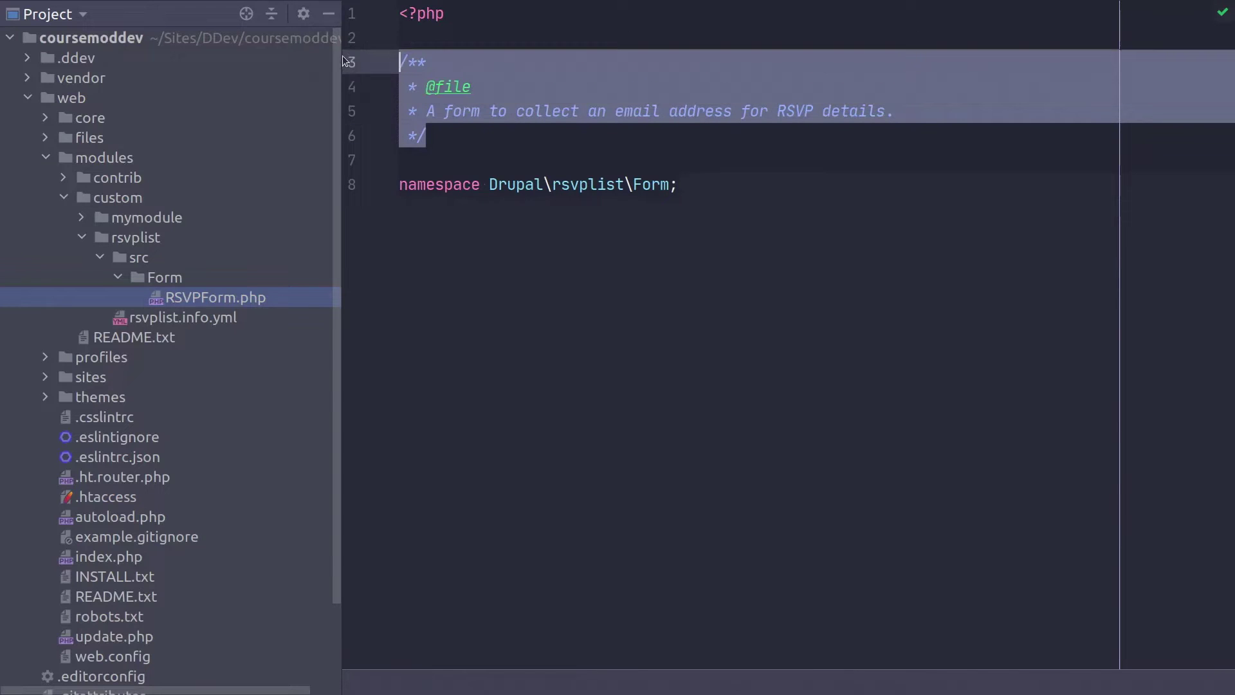
pyautogui.click(458, 114)
# - Match the namespace parts rsvplist and Form against the project folders
pyautogui.click(480, 185)
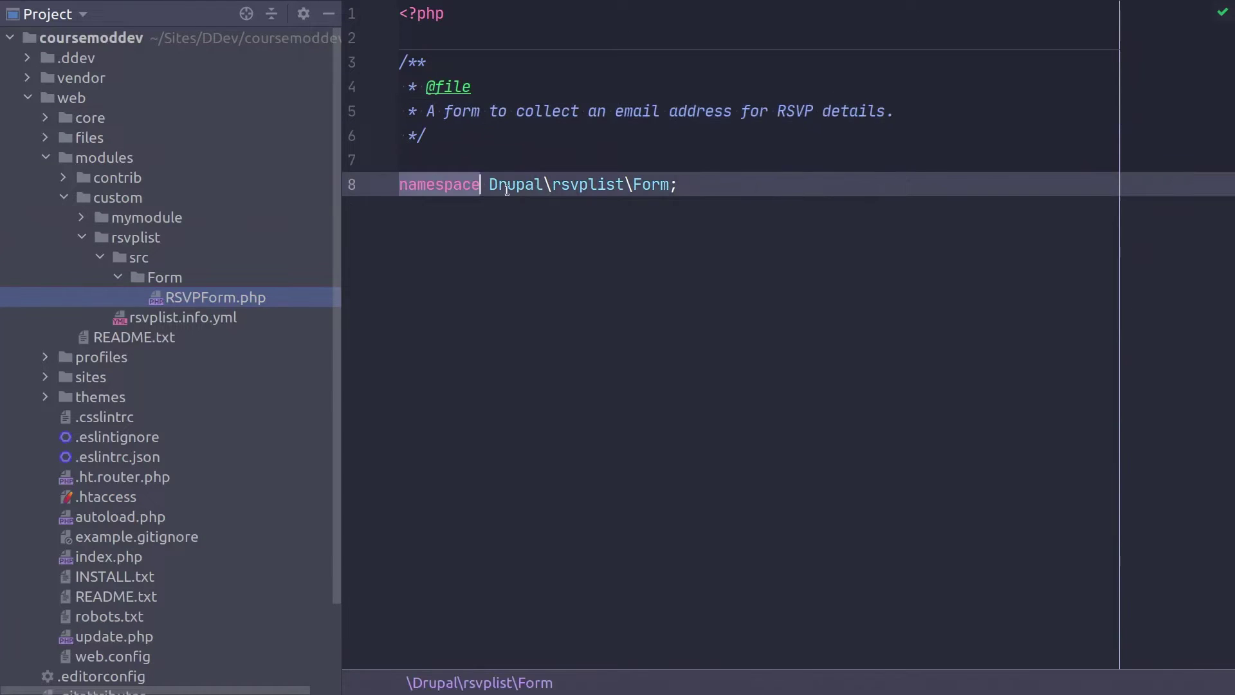
pyautogui.click(587, 186)
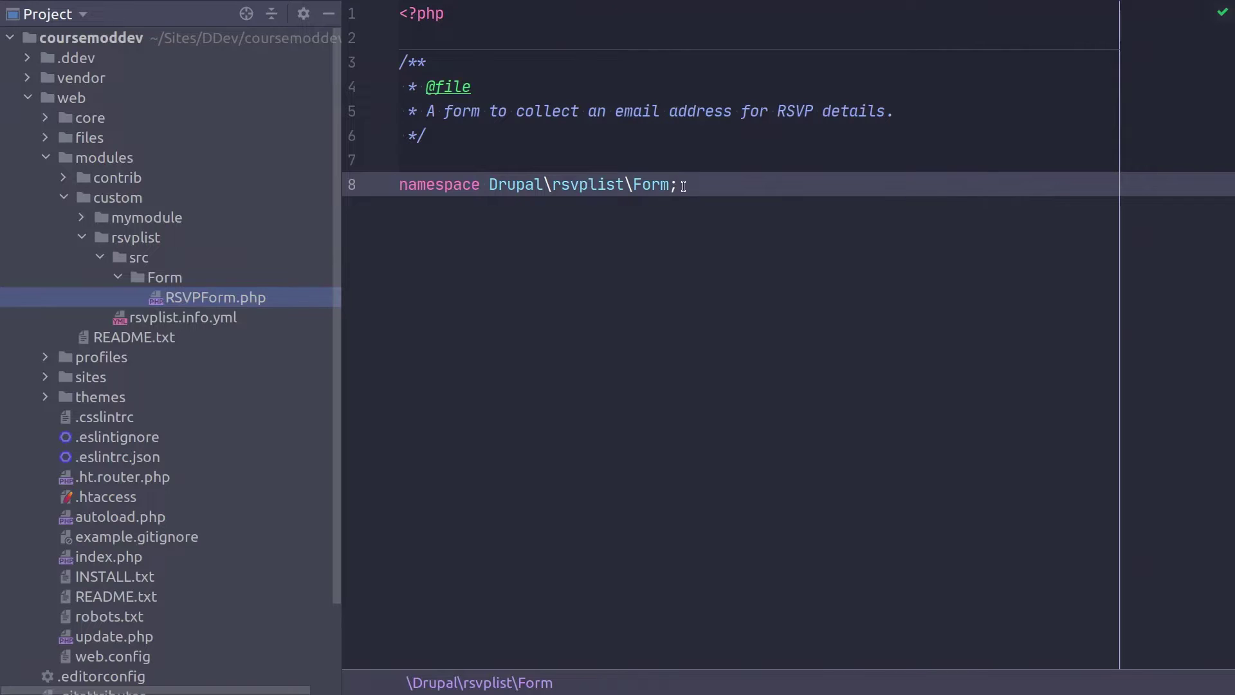
pyautogui.click(481, 151)
pyautogui.click(462, 38)
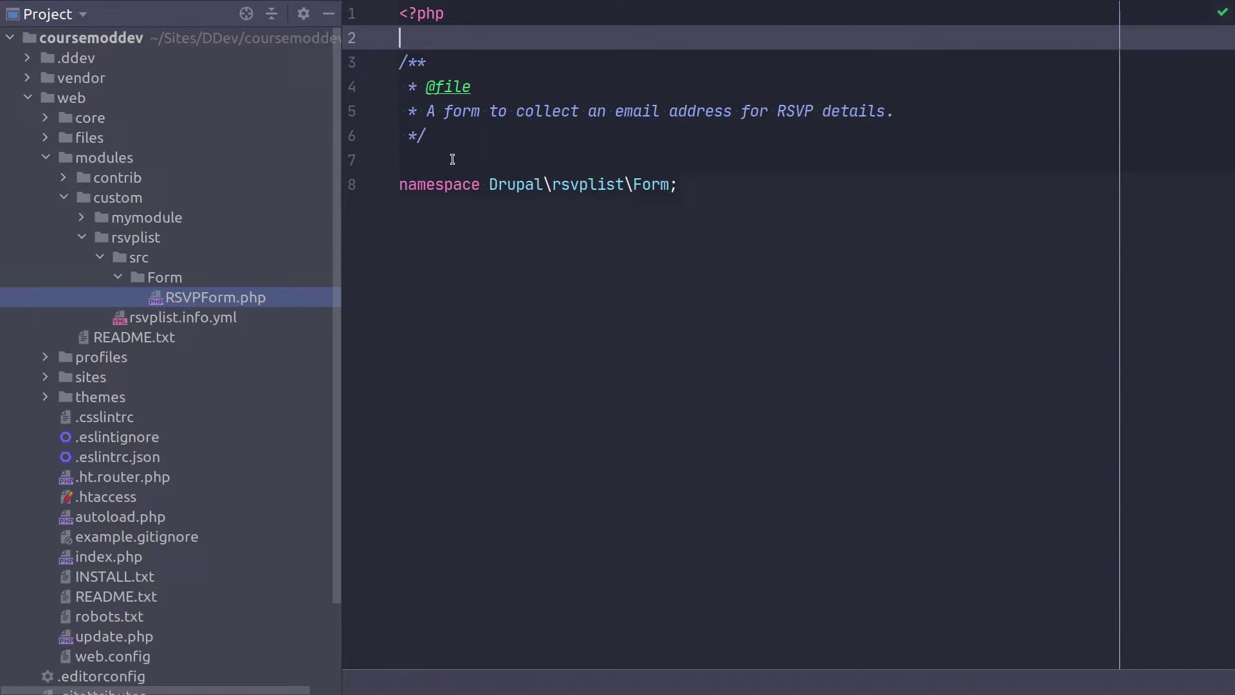
pyautogui.click(452, 159)
pyautogui.doubleClick(578, 186)
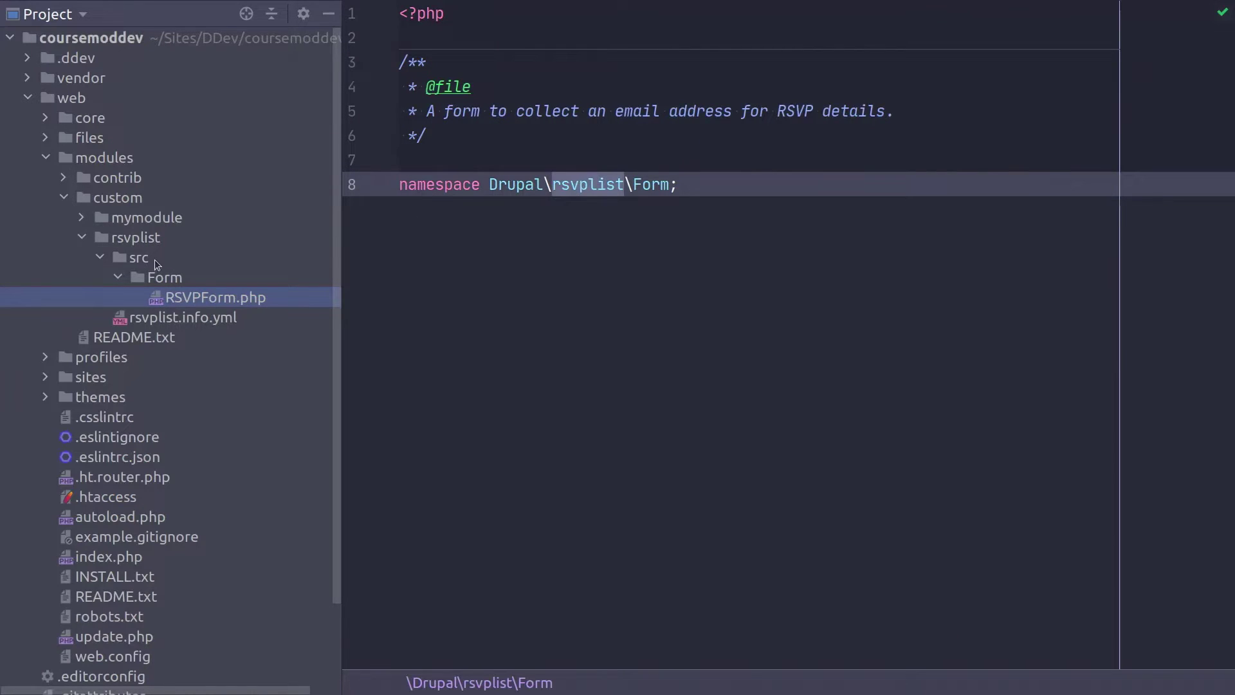
pyautogui.click(139, 237)
pyautogui.doubleClick(651, 185)
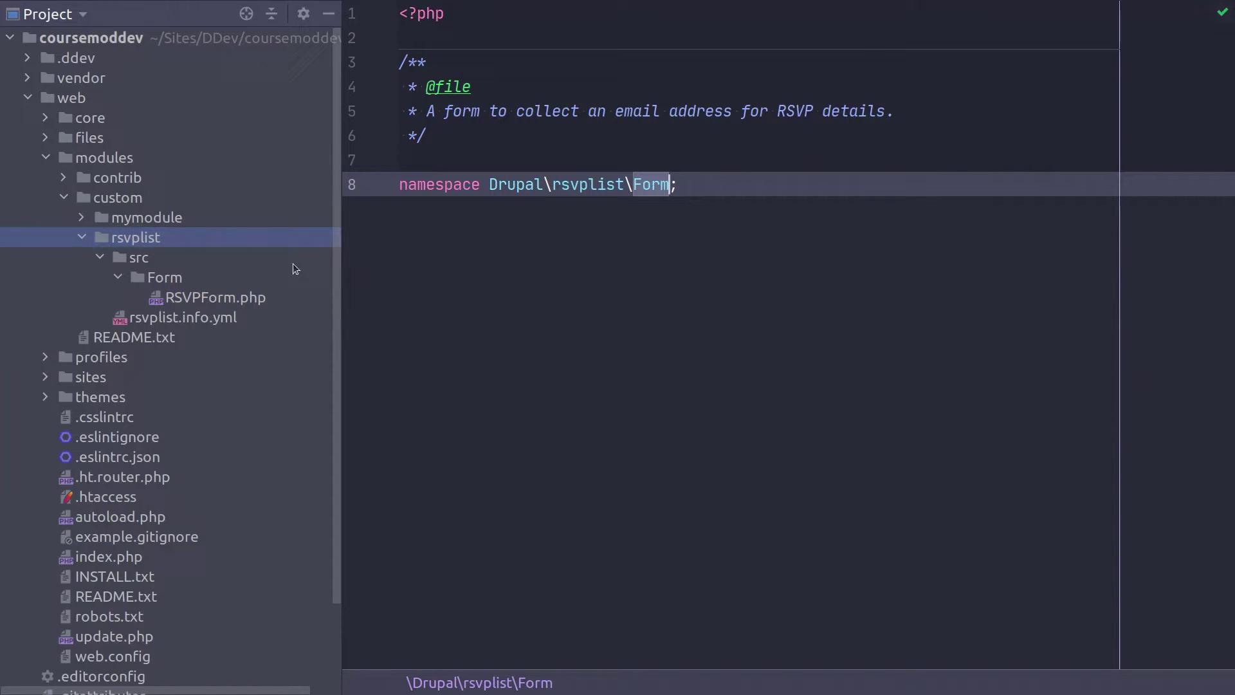
pyautogui.click(152, 277)
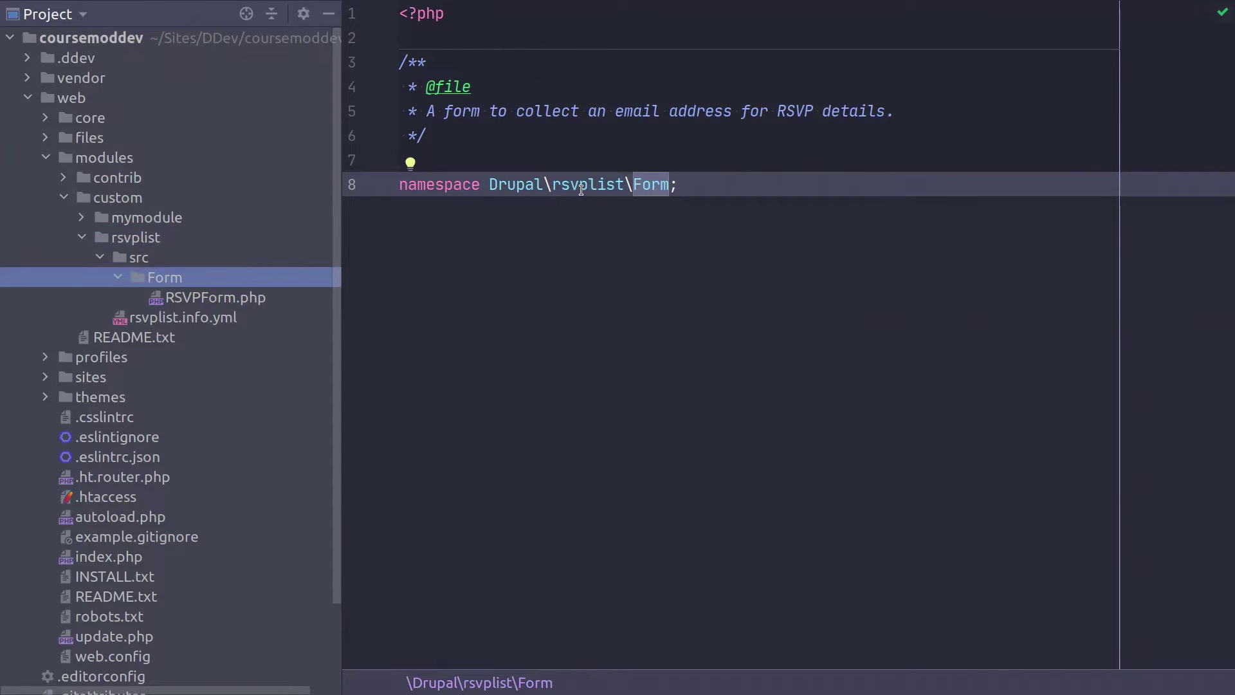
pyautogui.click(718, 186)
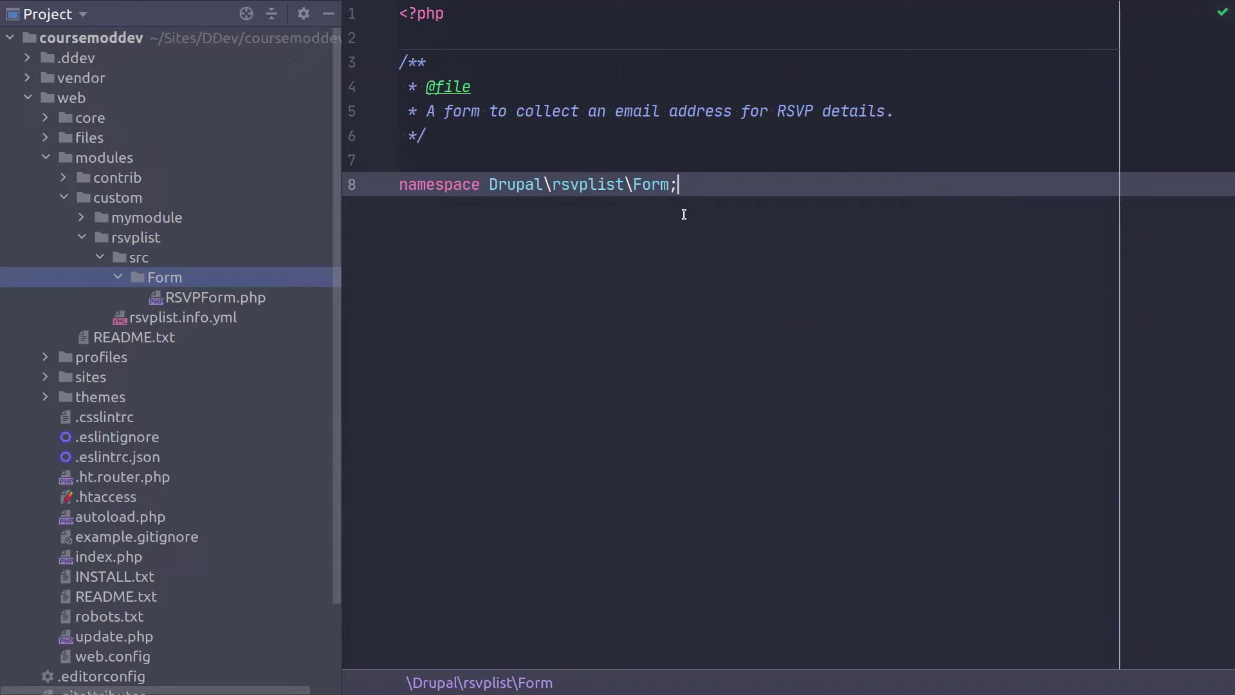
pyautogui.press('Return')
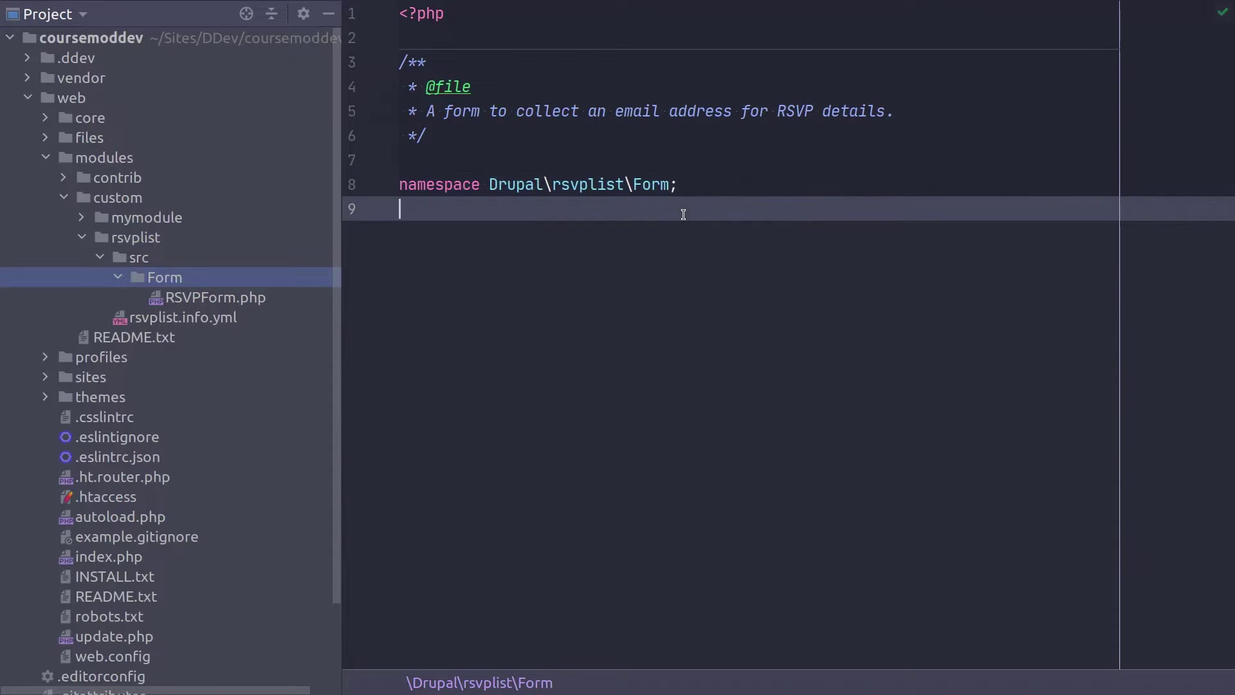
pyautogui.write('use Drupal\\Core\\Form\\FormBase; use Drupal\\Core\\Form\\FormStateInterface;')
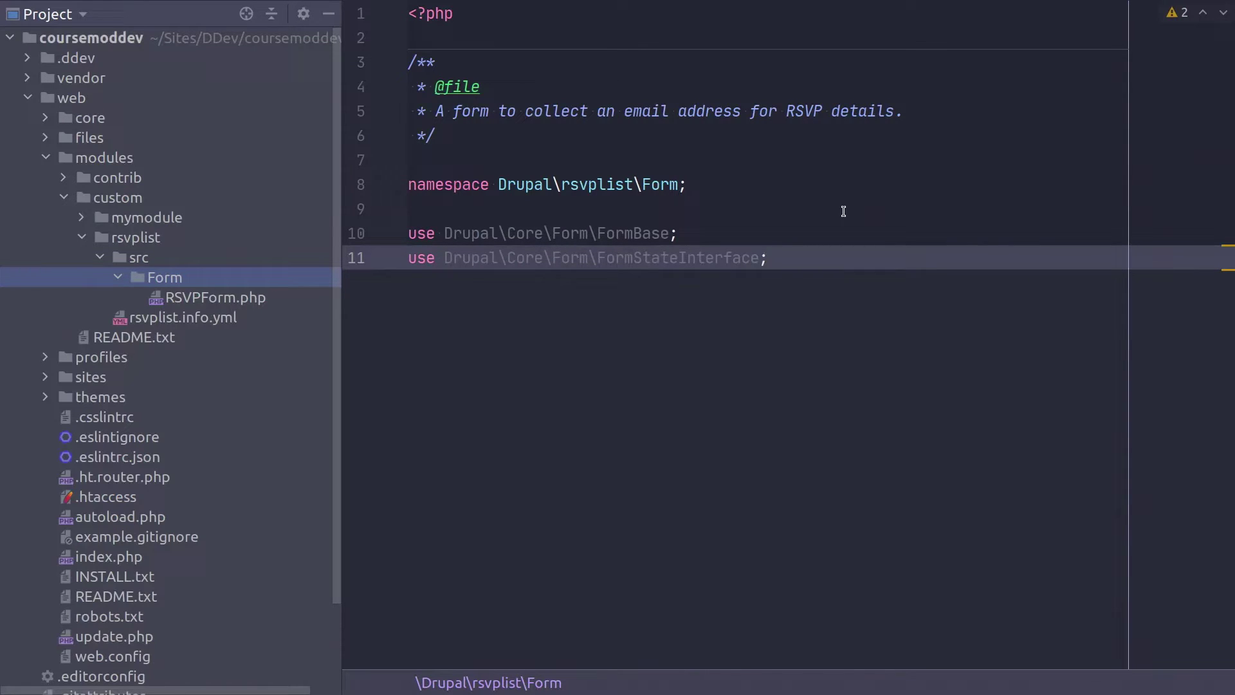
pyautogui.press('Return')
pyautogui.press('Return')
pyautogui.write('class RSVPForm extends FormBase {')
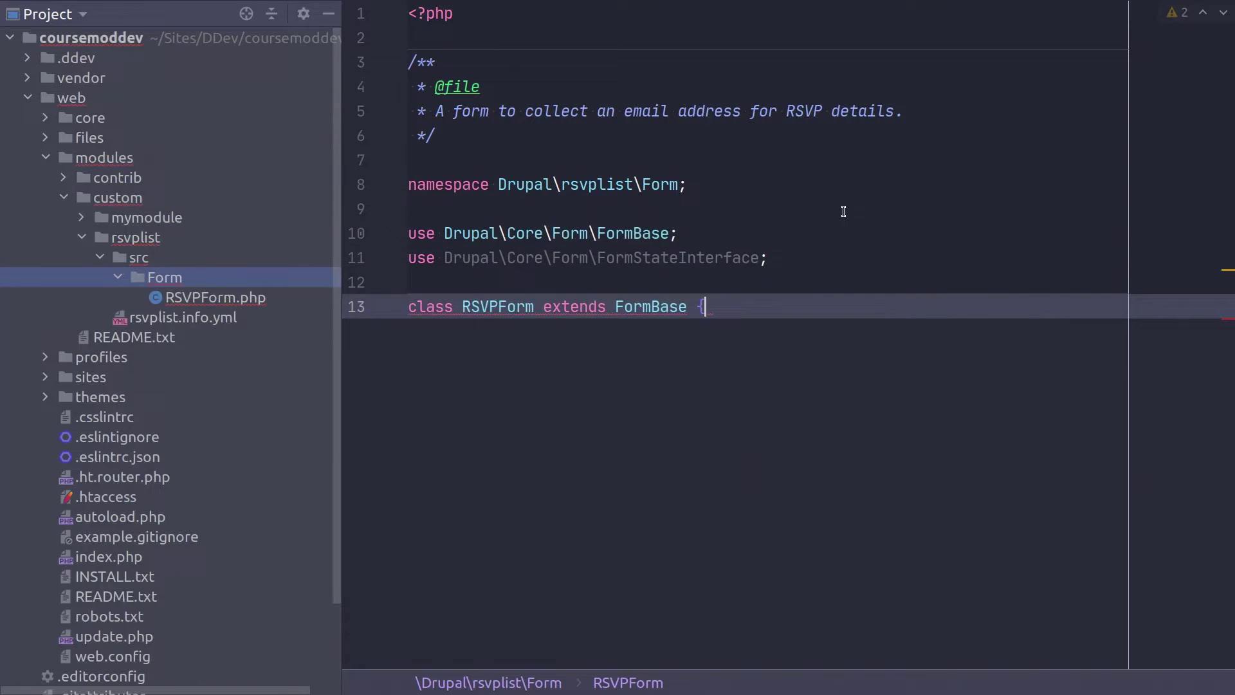
pyautogui.press('Return')
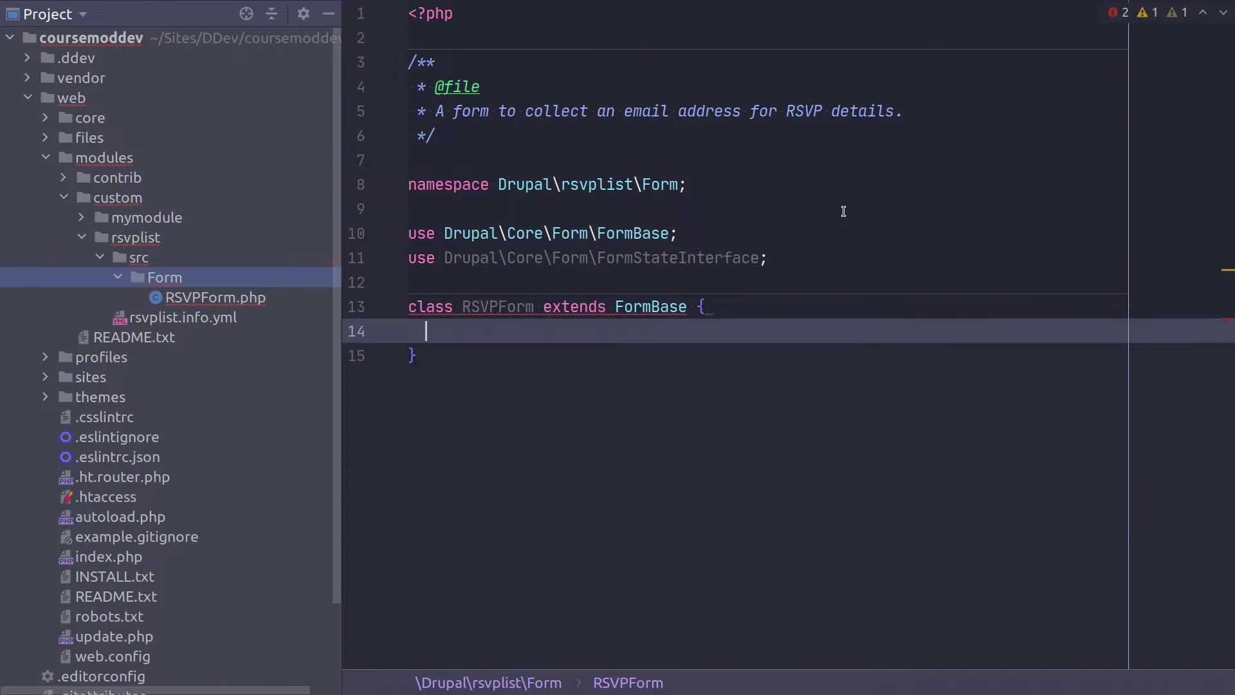
pyautogui.press('Down')
pyautogui.click(707, 310)
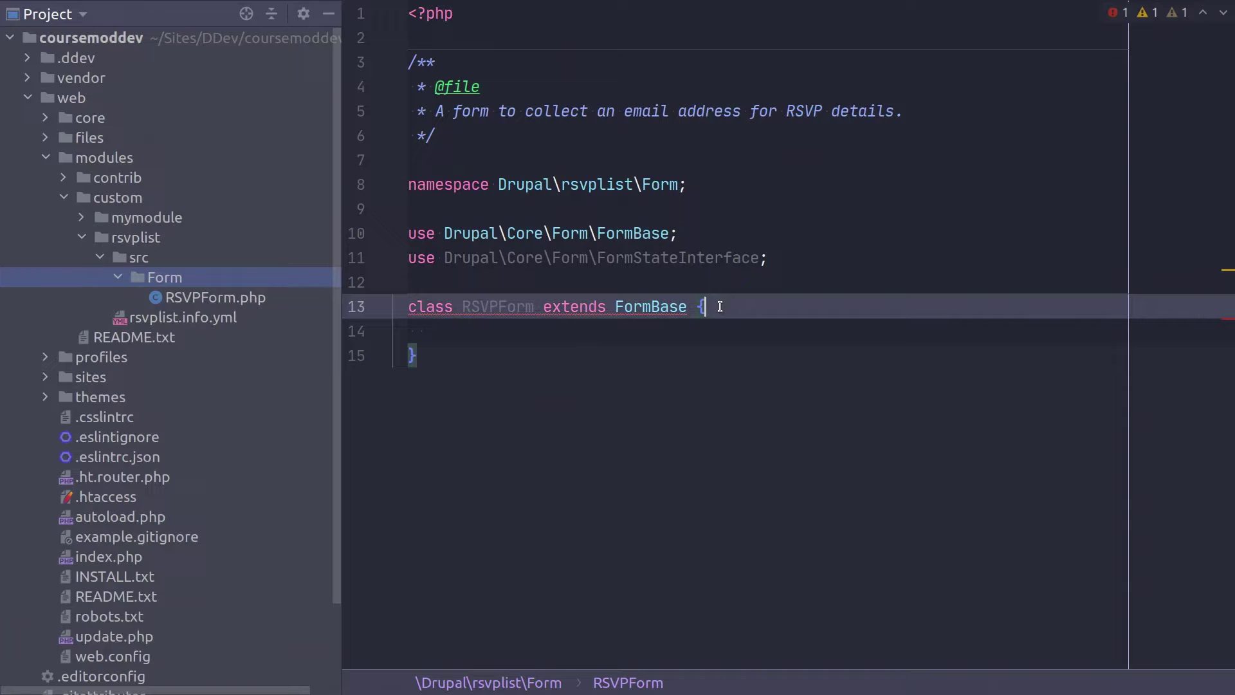
pyautogui.click(635, 310)
pyautogui.doubleClick(635, 309)
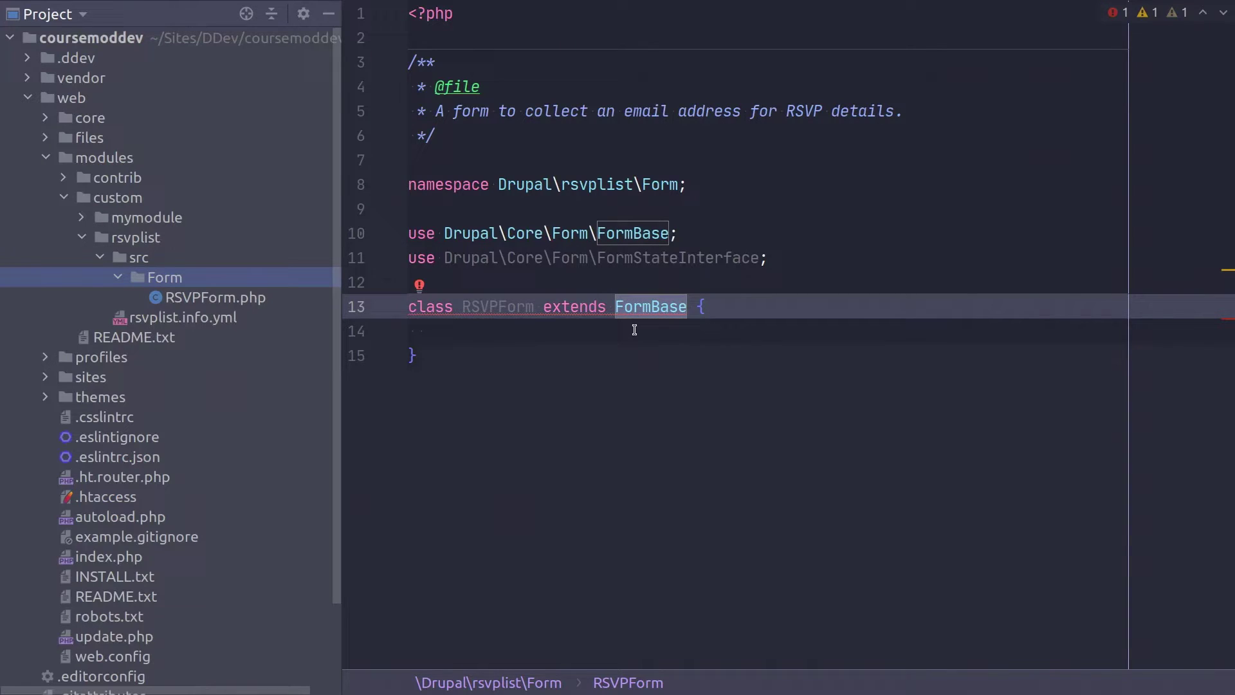
pyautogui.click(580, 332)
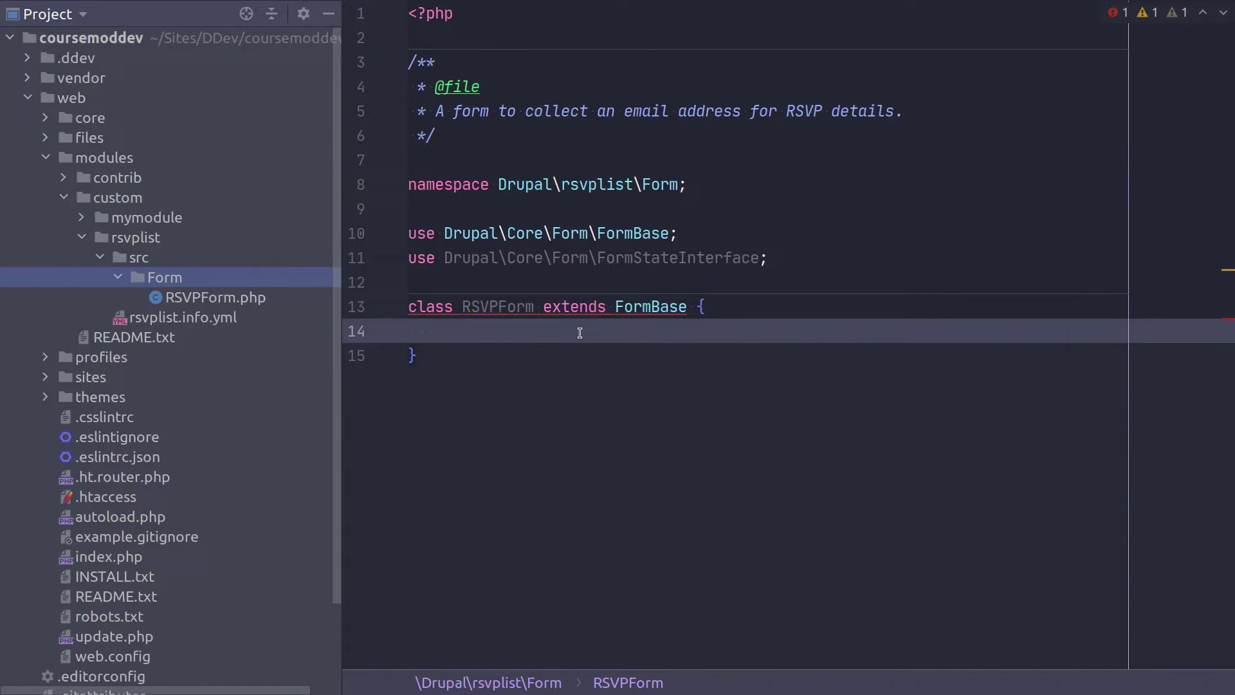
pyautogui.click(761, 257)
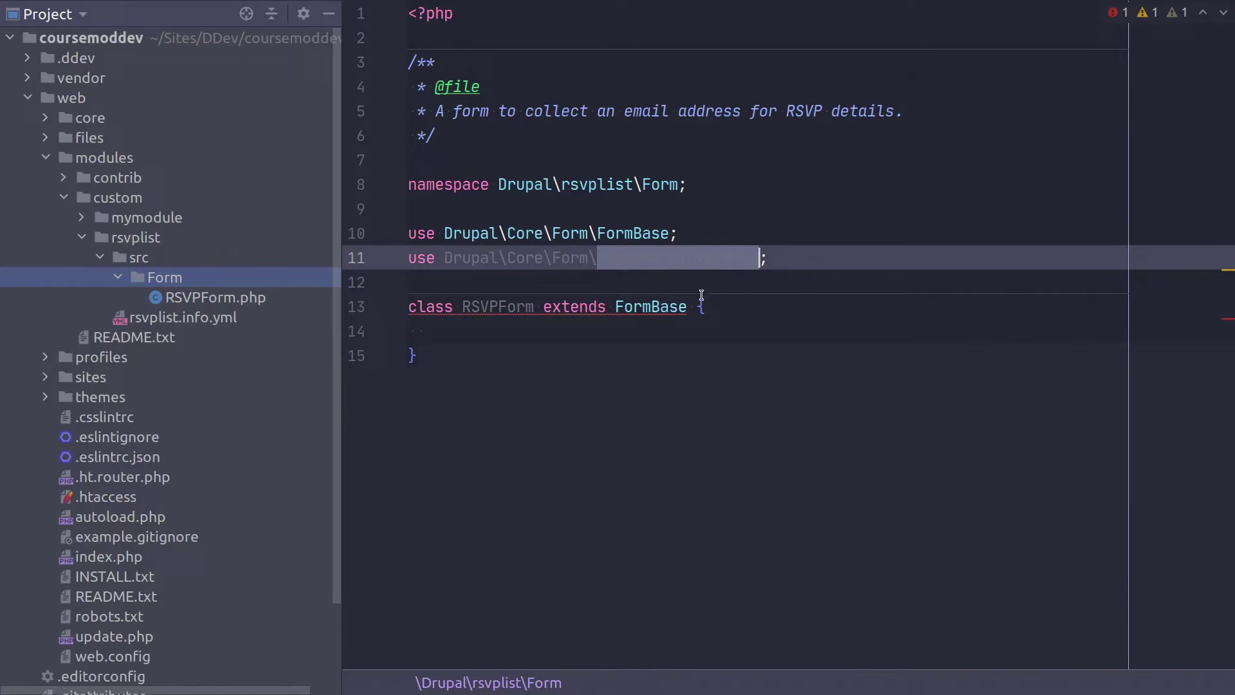
pyautogui.click(523, 335)
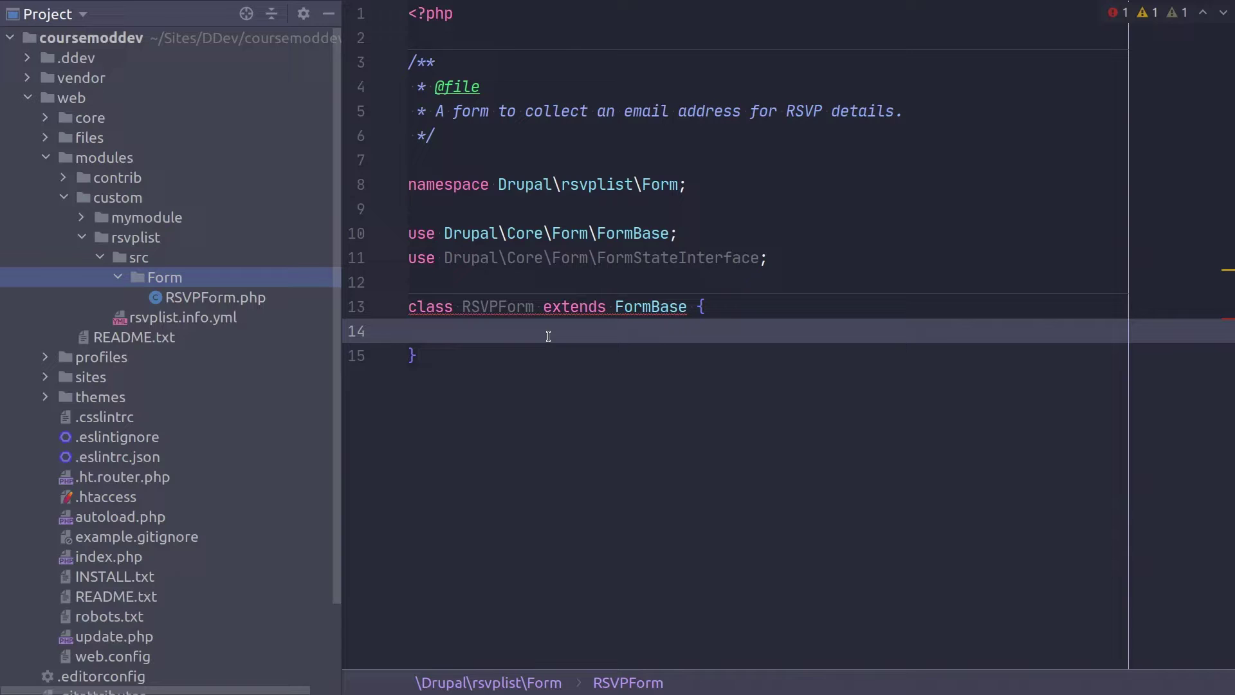
# - Add a getFormId() method returning 'rsvplist_email_form' to the class body
pyautogui.press('Return')
pyautogui.write("/**    * {@inheritdoc}    */   public function getFormId() {     return 'rsvplist_email_form';   }")
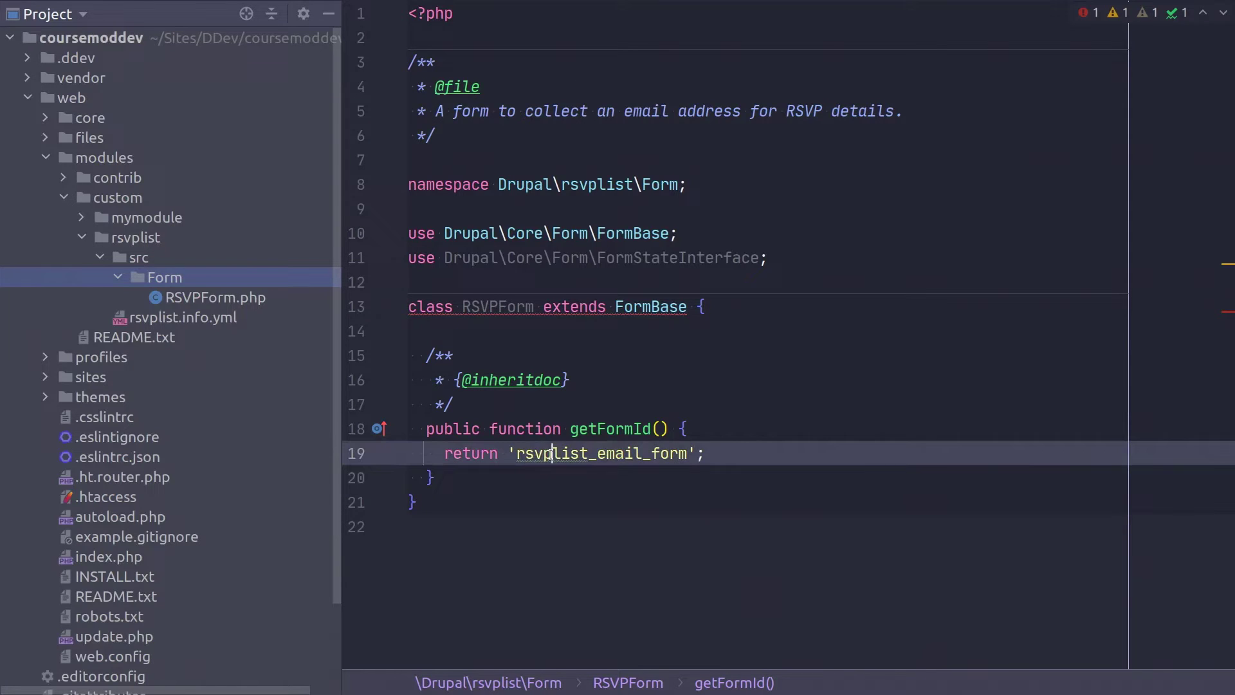
pyautogui.doubleClick(542, 455)
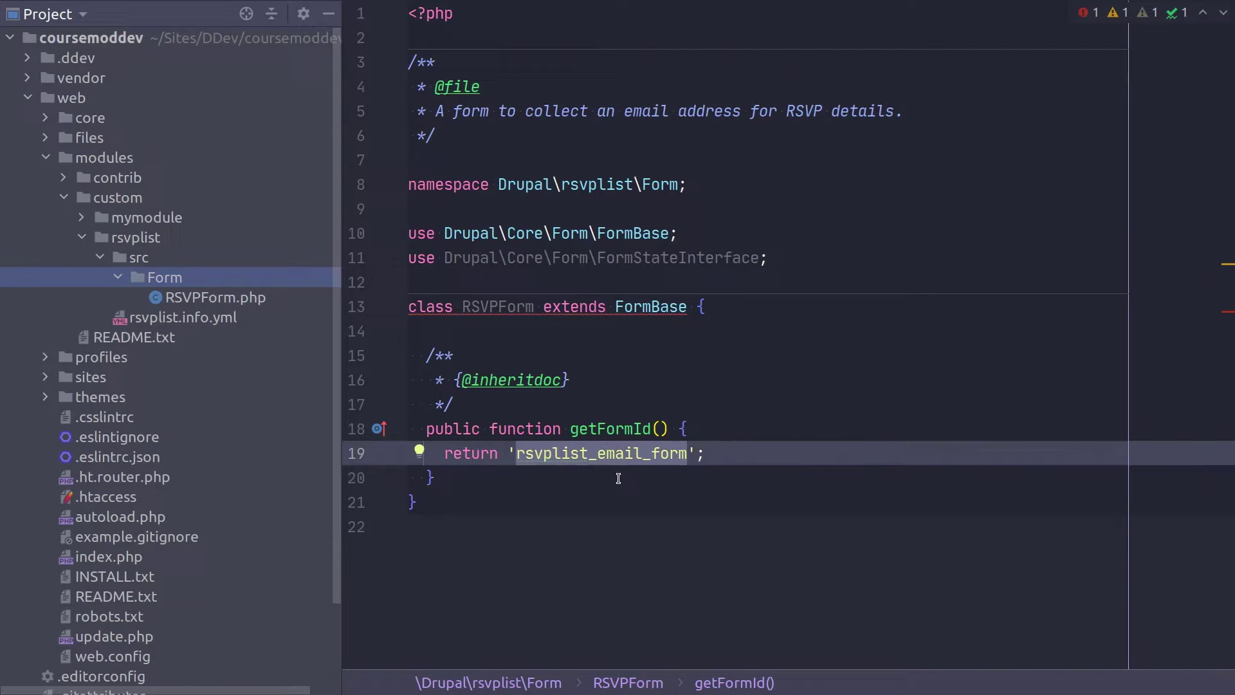
pyautogui.click(579, 384)
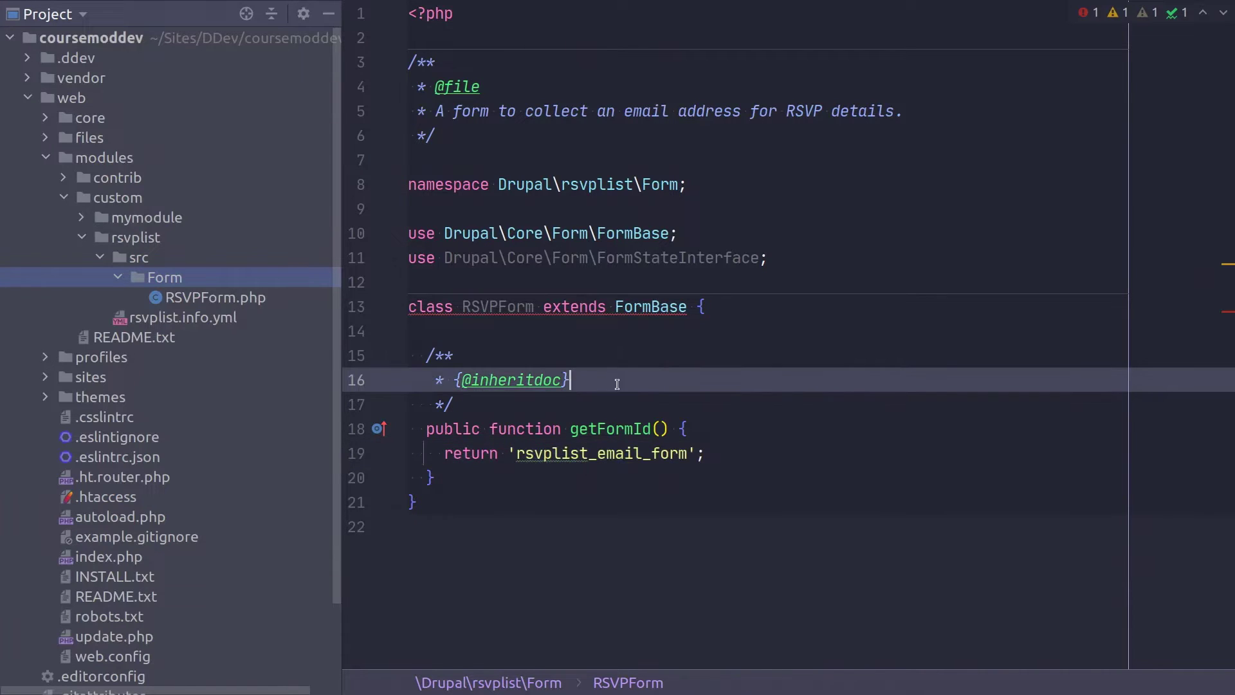
pyautogui.hotkey('ctrl', 'w')
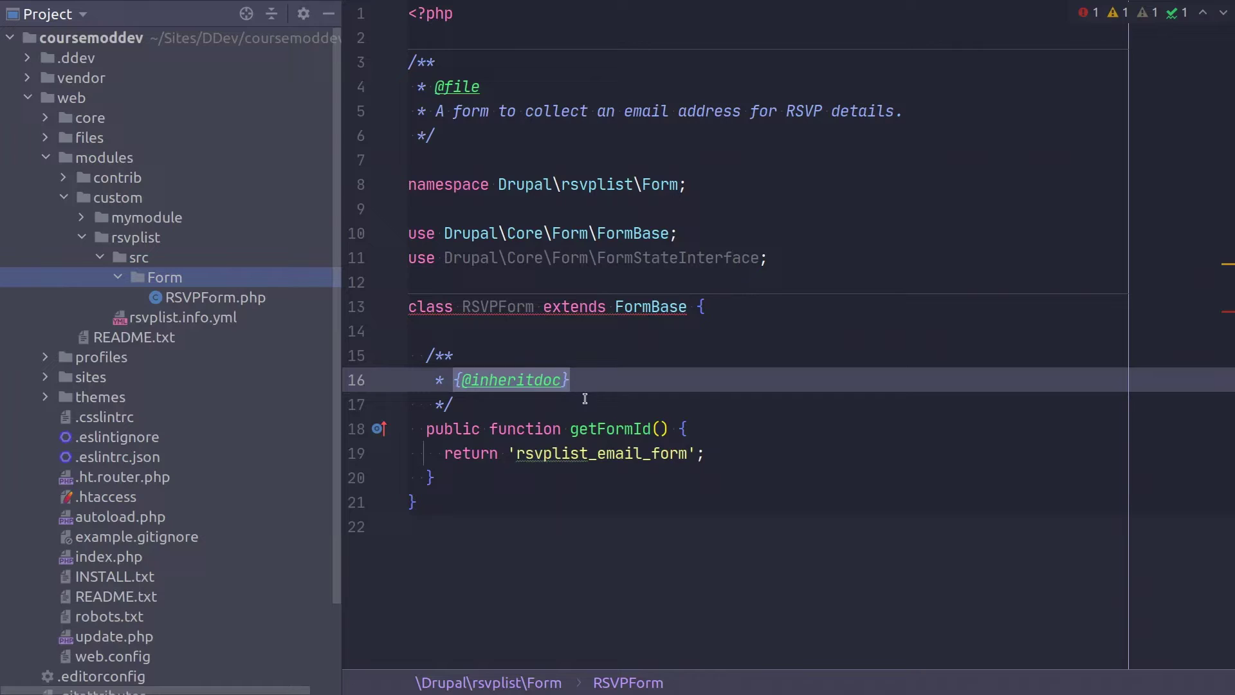
pyautogui.click(595, 386)
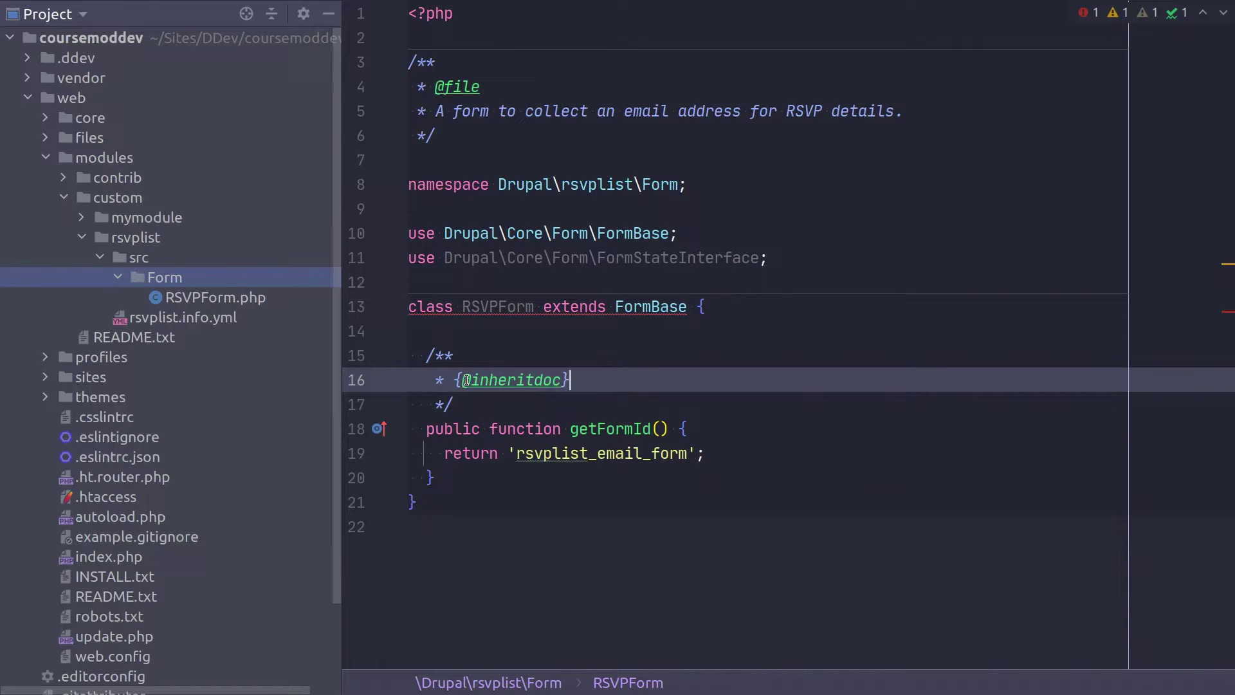
pyautogui.moveTo(463, 380); pyautogui.dragTo(560, 381)
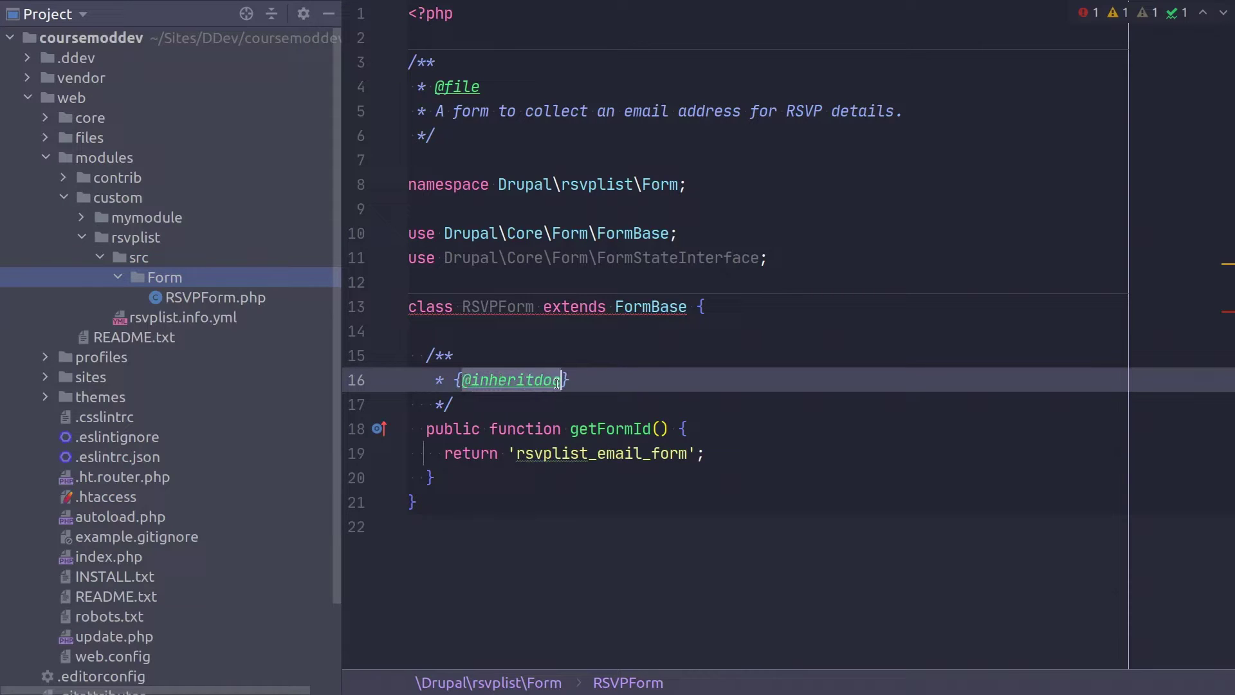
pyautogui.click(596, 384)
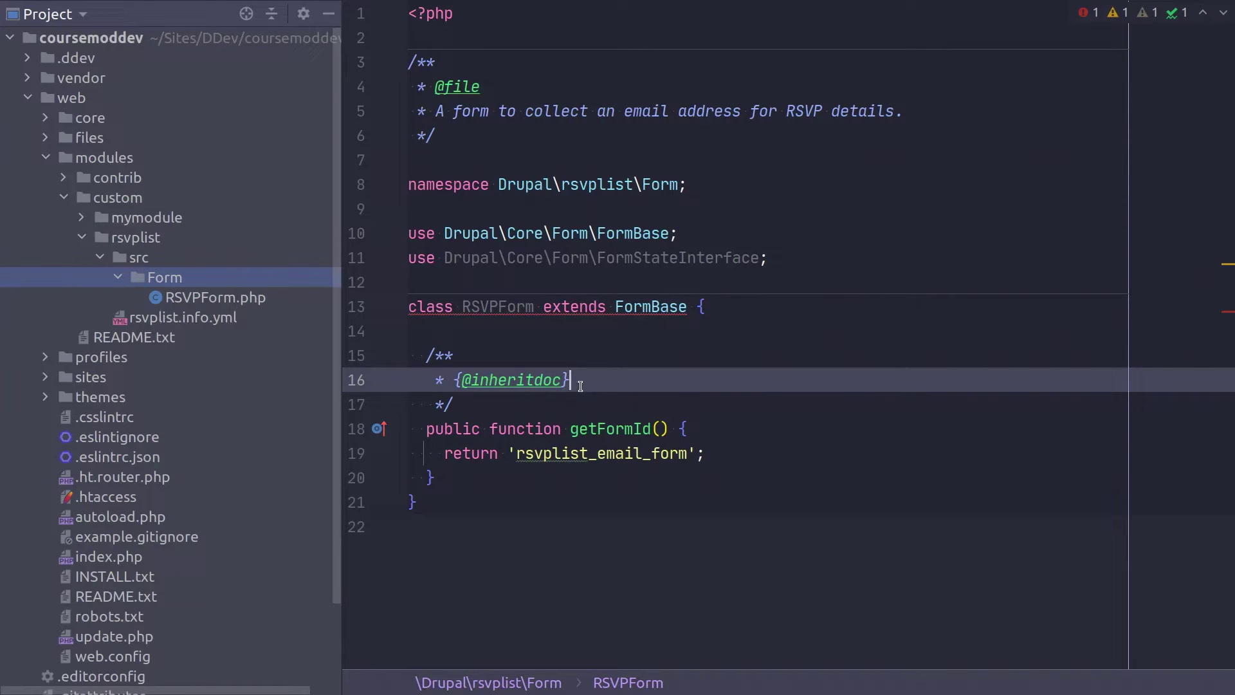
pyautogui.moveTo(456, 407)
pyautogui.mouseDown()
pyautogui.moveTo(426, 374)
pyautogui.moveTo(441, 365)
pyautogui.mouseUp()
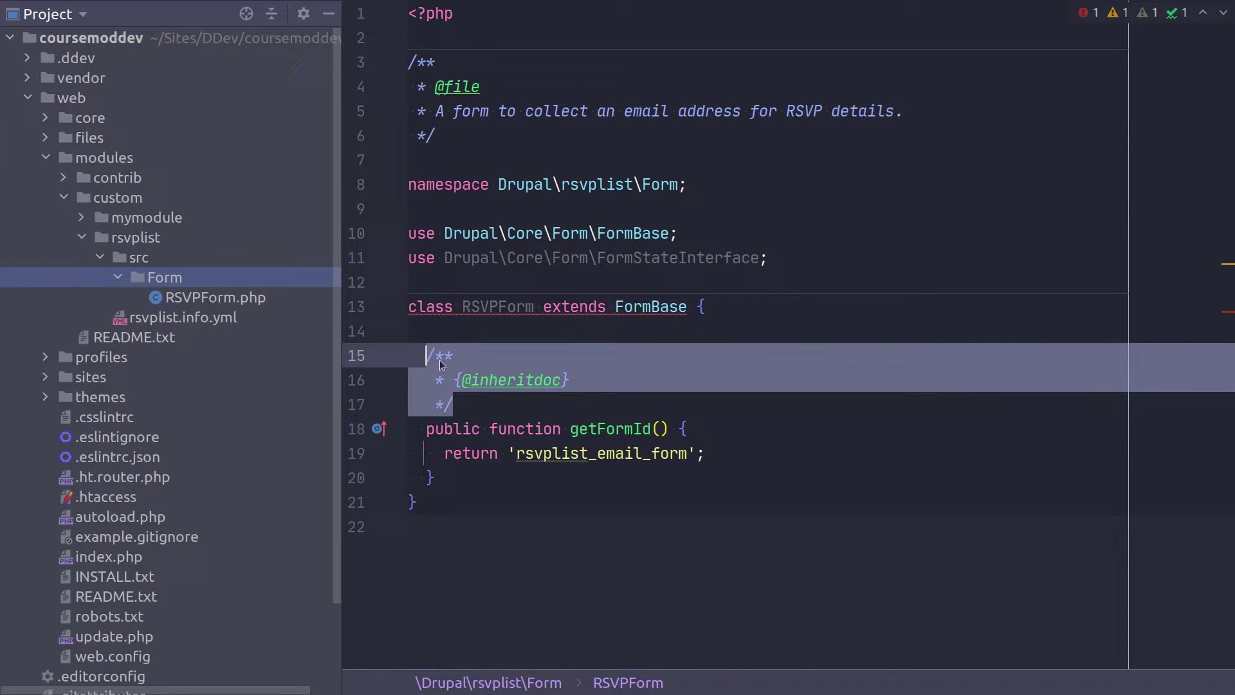
pyautogui.click(579, 381)
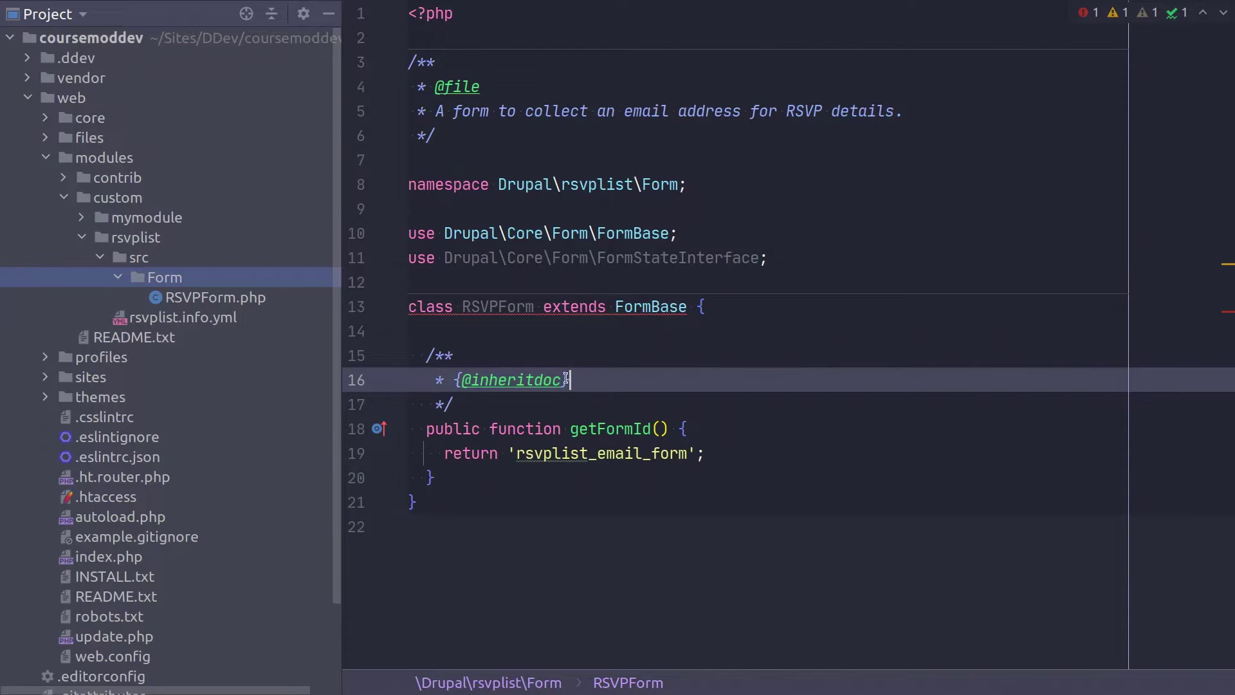
pyautogui.moveTo(580, 382); pyautogui.dragTo(454, 381)
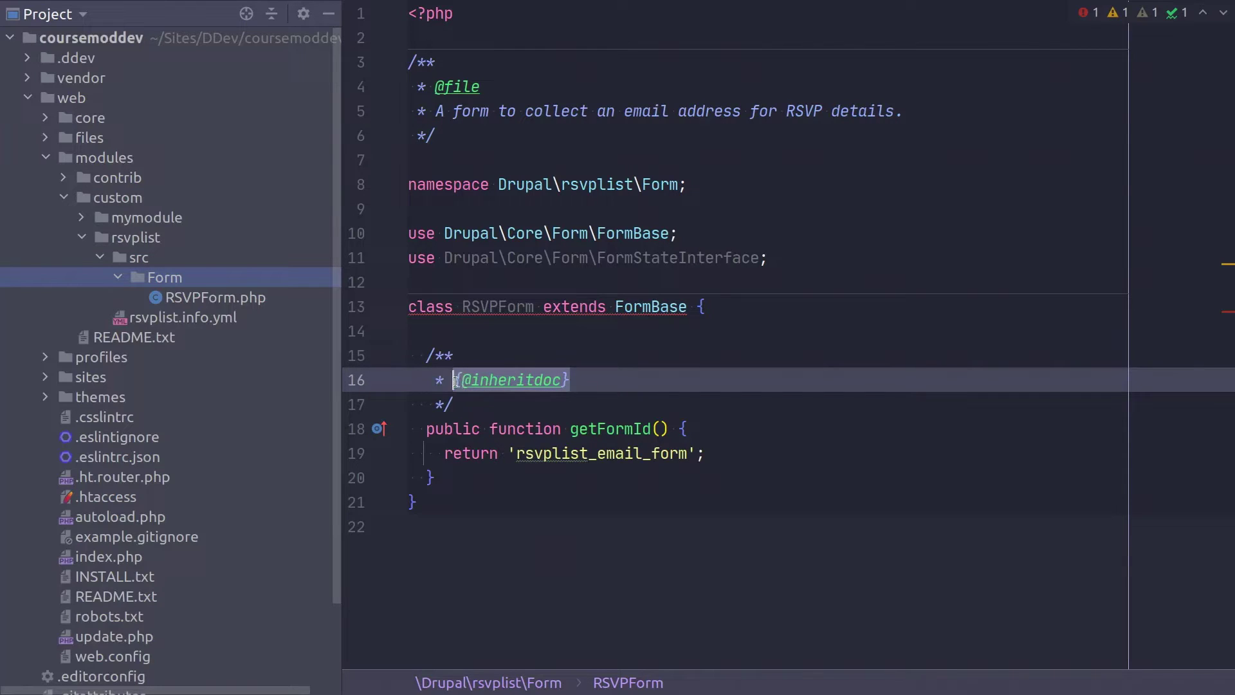
pyautogui.click(483, 411)
# - Select the full getFormId() doc comment, then move to the method's end
pyautogui.click(535, 385)
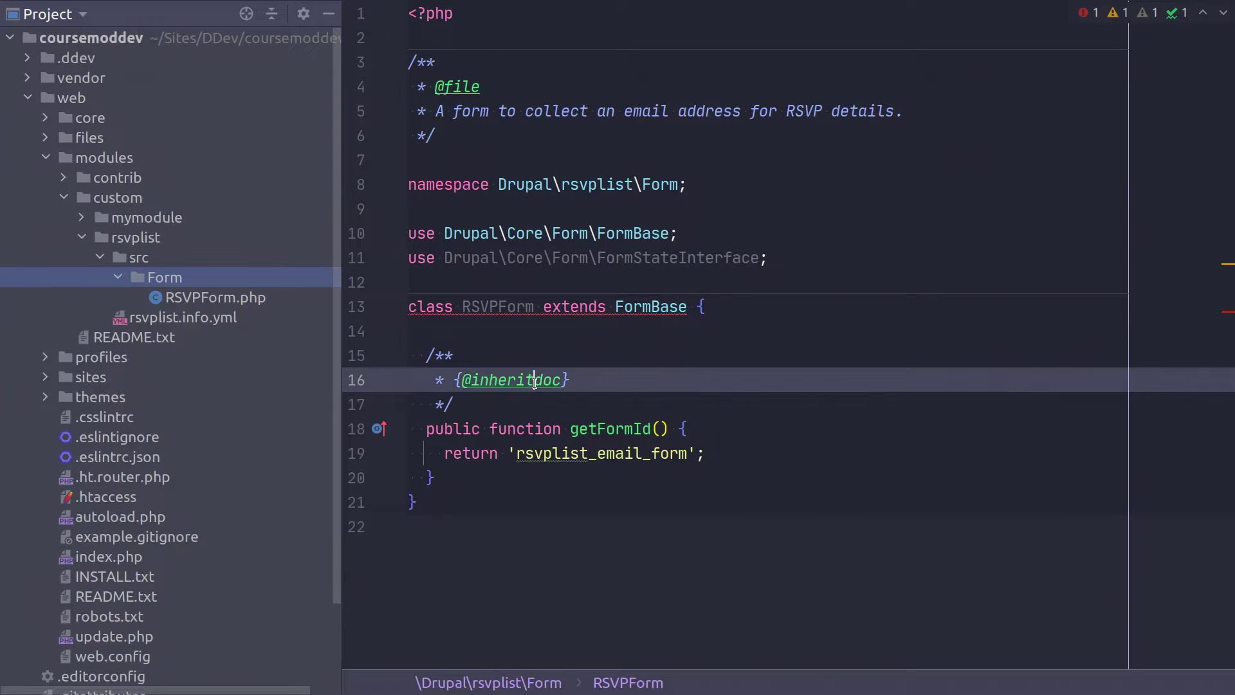
pyautogui.click(571, 381)
pyautogui.click(463, 408)
pyautogui.hotkey('shift', 'Up')
pyautogui.hotkey('shift', 'Up')
pyautogui.hotkey('shift', 'Home')
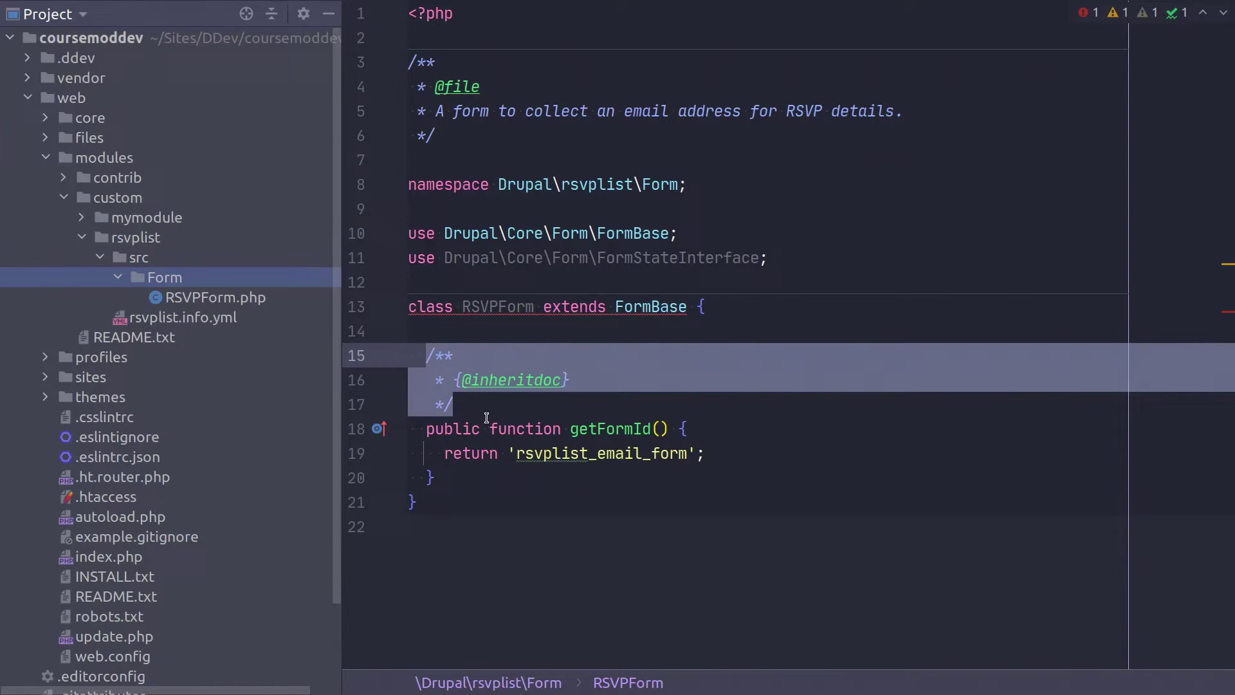
pyautogui.click(479, 410)
pyautogui.click(455, 478)
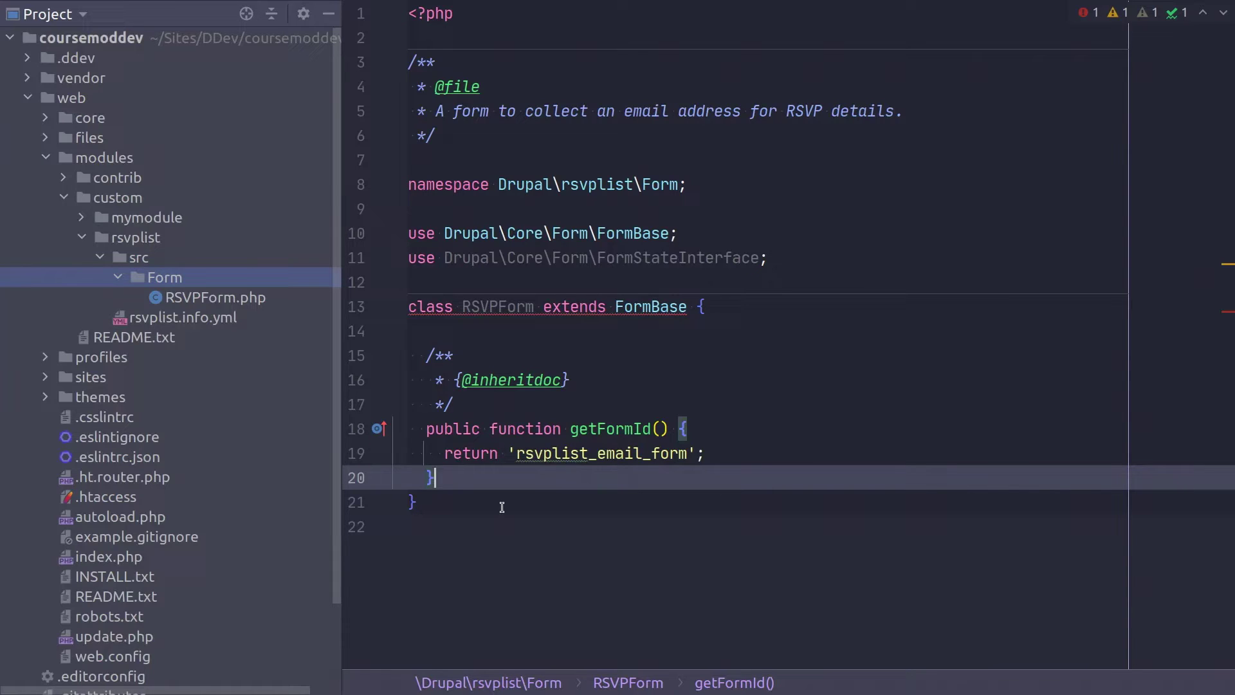
pyautogui.press('Return')
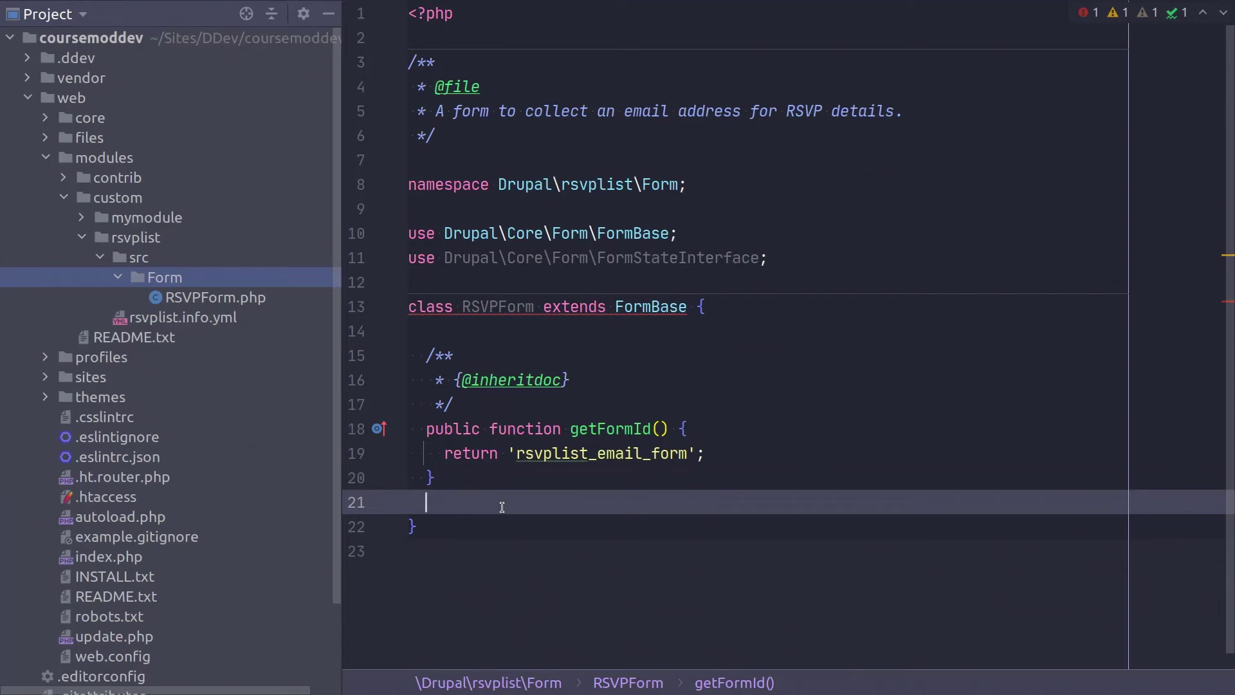
pyautogui.write('/**    * {@inheritdoc}    */   public function buildForm(array $form, FormStateInterface $form_state) {')
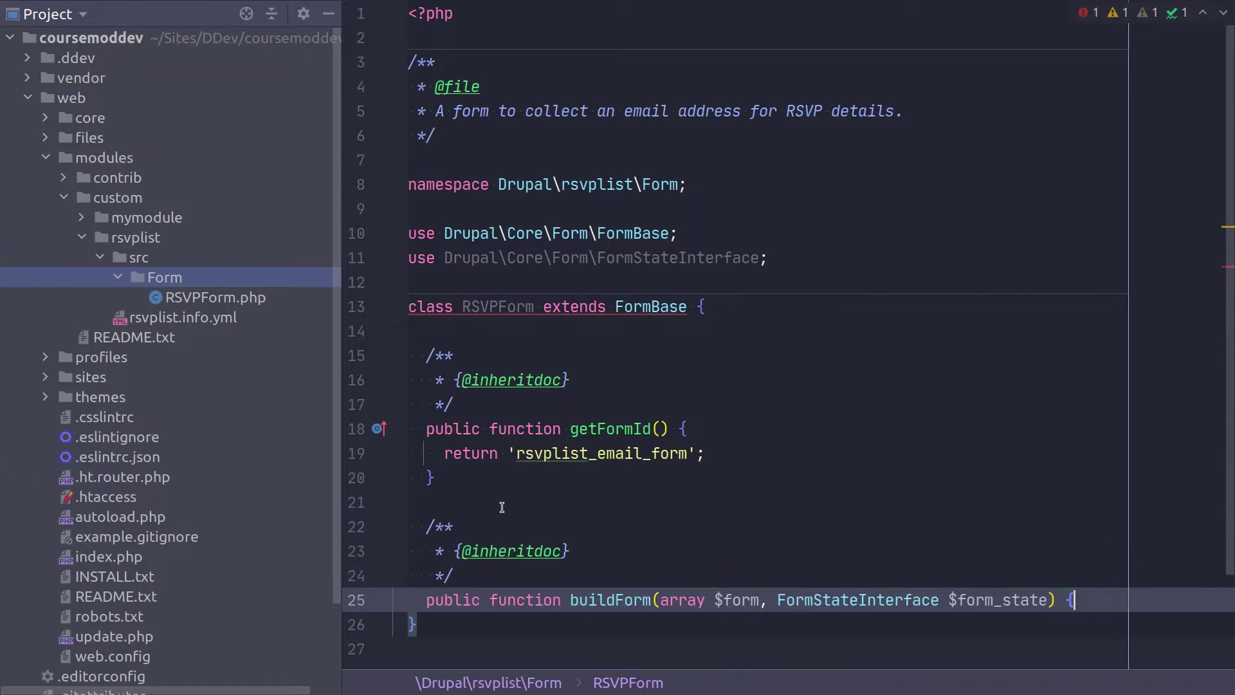
pyautogui.scroll(-2, 501, 508)
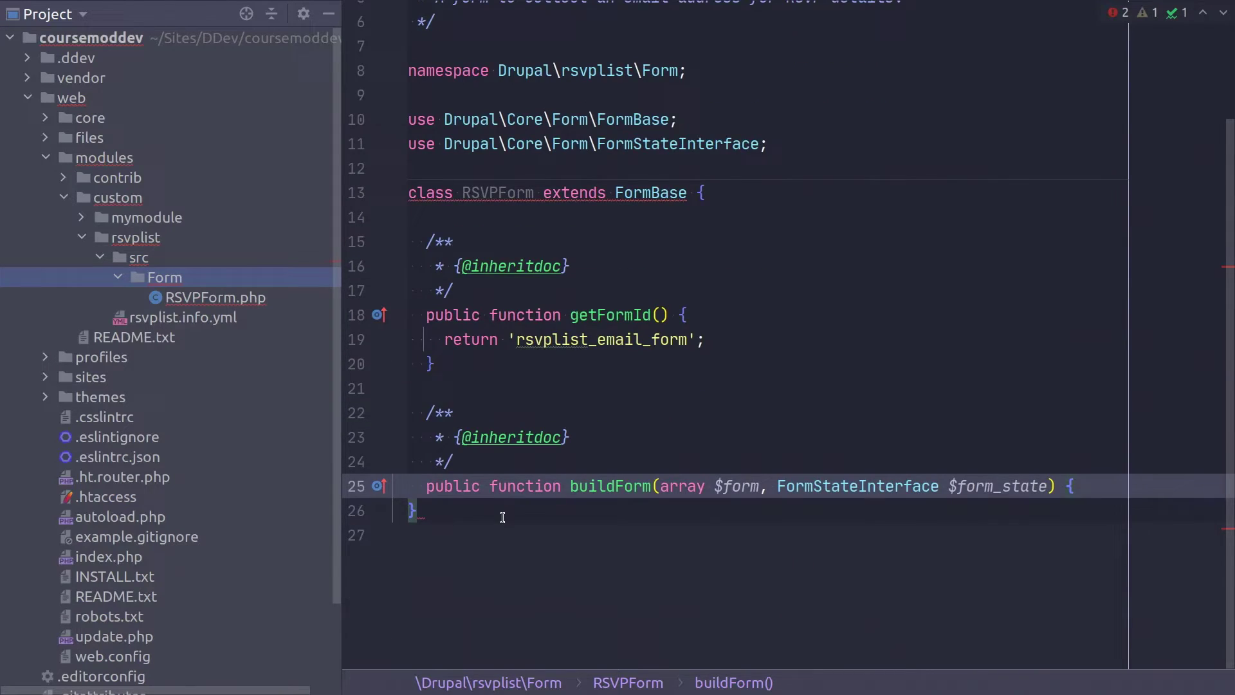
pyautogui.press('Return')
pyautogui.click(447, 535)
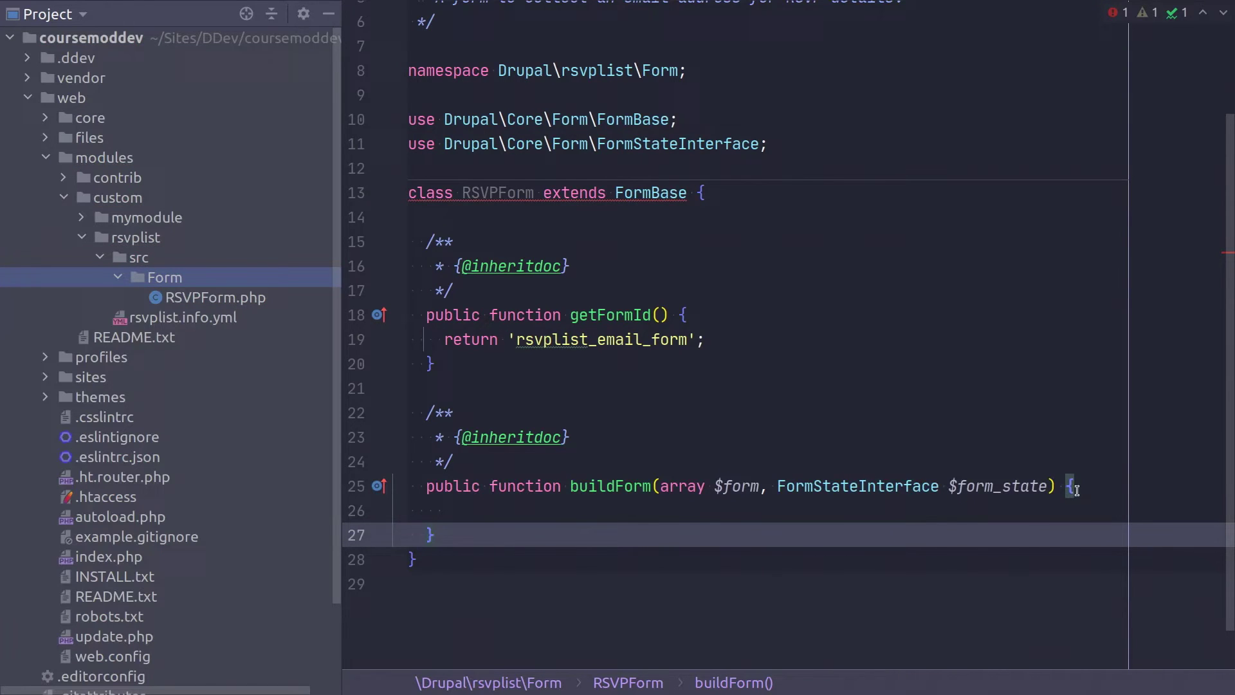
pyautogui.click(1077, 486)
pyautogui.click(460, 529)
pyautogui.moveTo(454, 463); pyautogui.dragTo(427, 412)
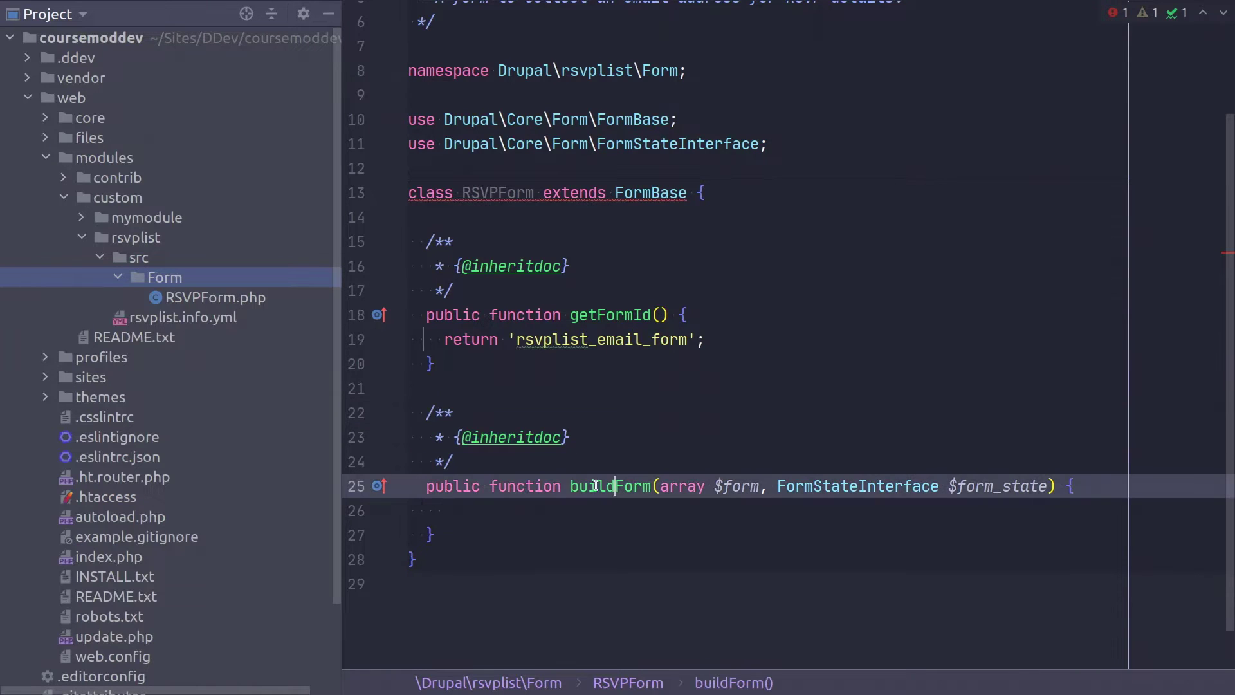
pyautogui.click(616, 486)
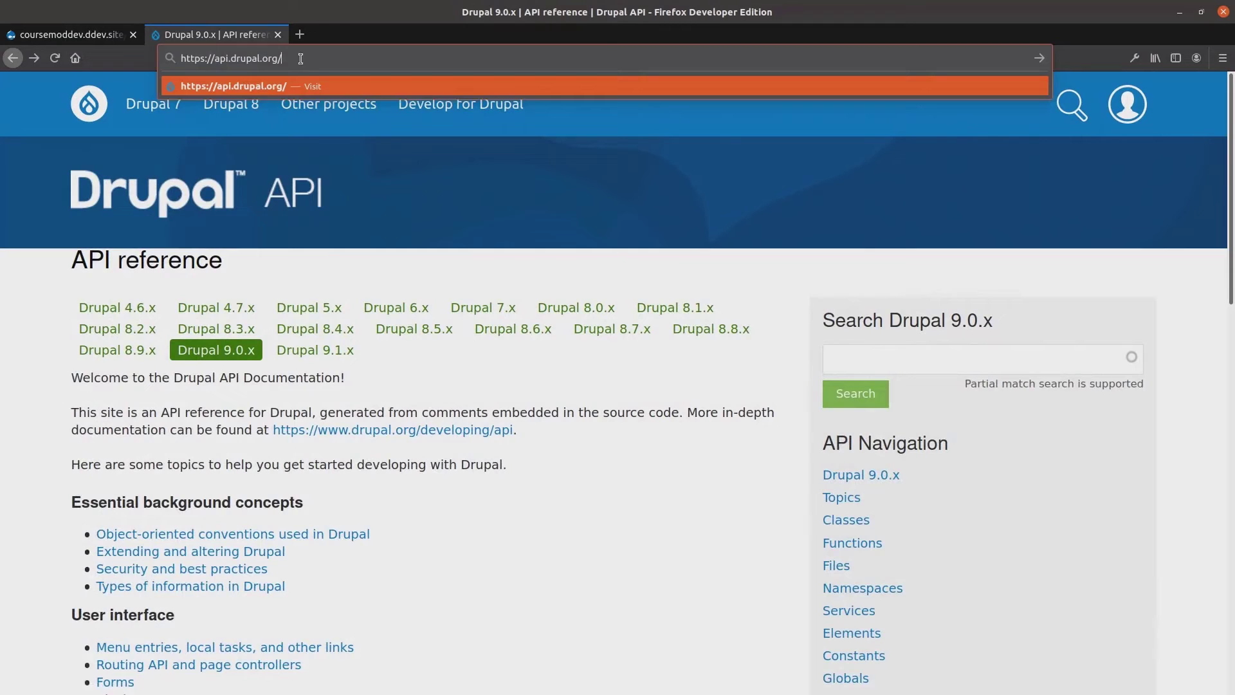
# - Search api.drupal.org 9.0.x for FormBase and open its class documentation
pyautogui.moveTo(950, 320); pyautogui.dragTo(996, 319)
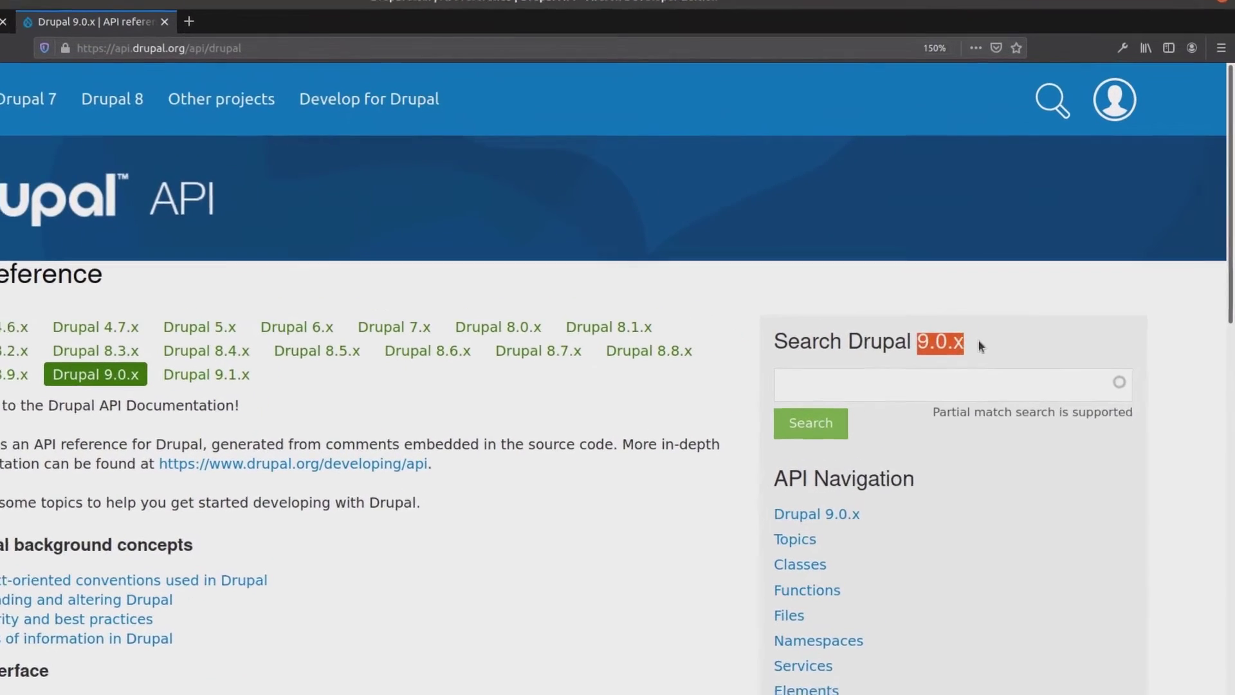
pyautogui.click(925, 360)
pyautogui.write('FormBase')
pyautogui.click(824, 426)
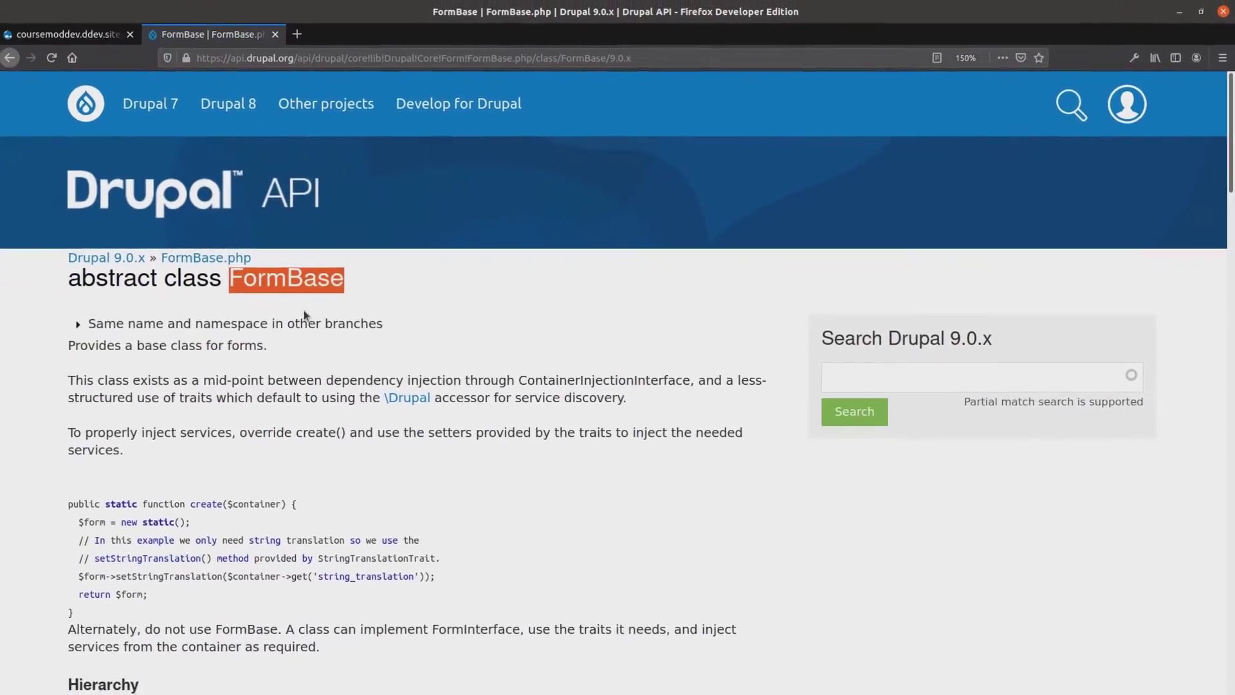
pyautogui.scroll(-1, 303, 310)
pyautogui.scroll(-10, 270, 377)
pyautogui.scroll(-5, 263, 381)
pyautogui.scroll(-3, 267, 360)
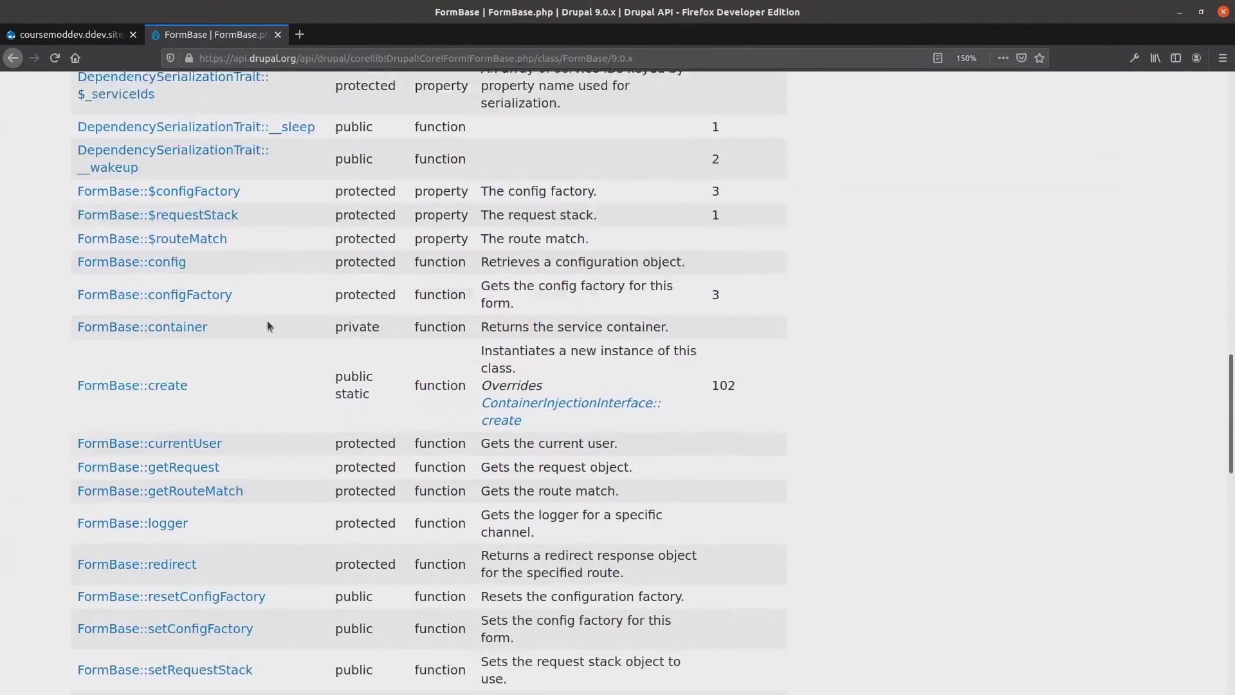
pyautogui.scroll(-4, 268, 320)
# - Open the buildForm method reference and copy its full signature
pyautogui.doubleClick(204, 489)
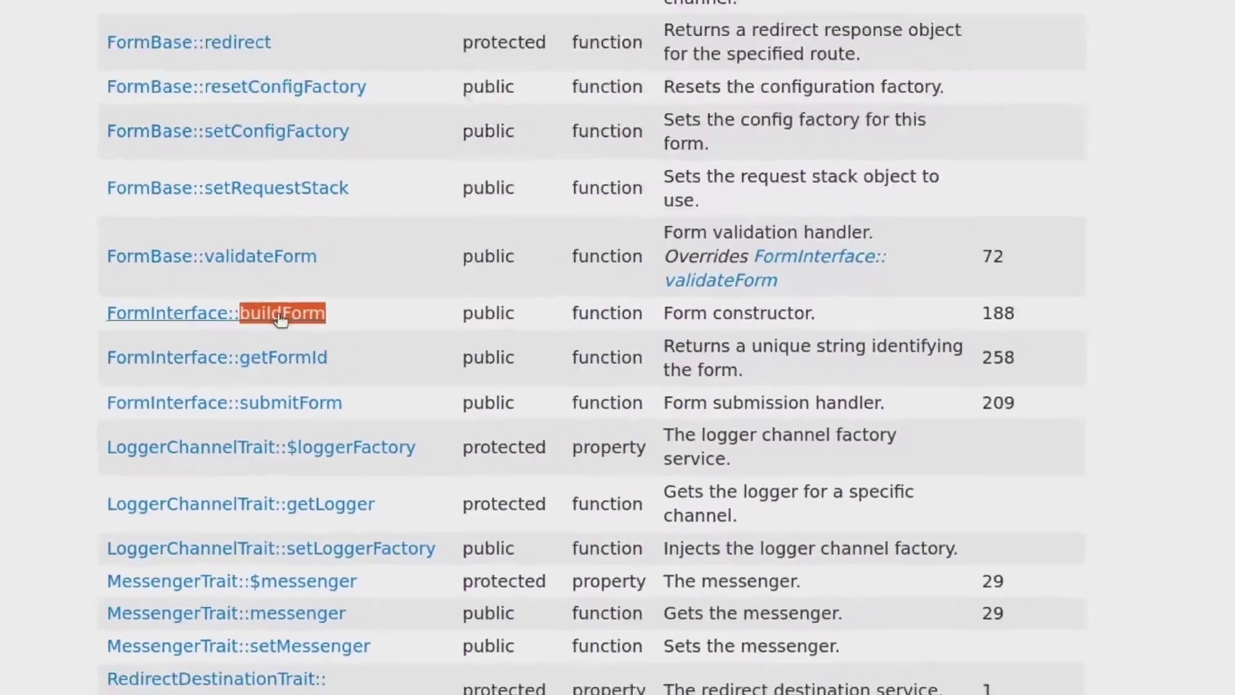
pyautogui.click(281, 317)
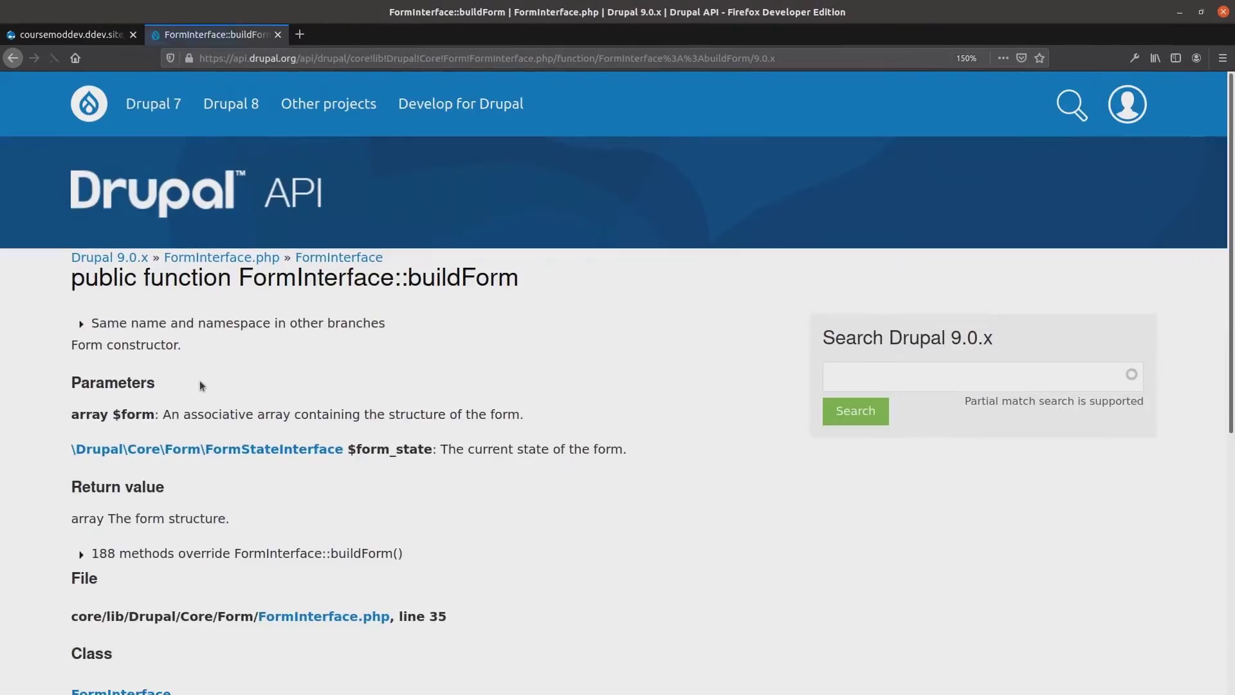
pyautogui.scroll(-4, 212, 360)
pyautogui.scroll(-3, 193, 386)
pyautogui.moveTo(156, 428); pyautogui.dragTo(425, 429)
pyautogui.rightClick(422, 427)
pyautogui.click(490, 436)
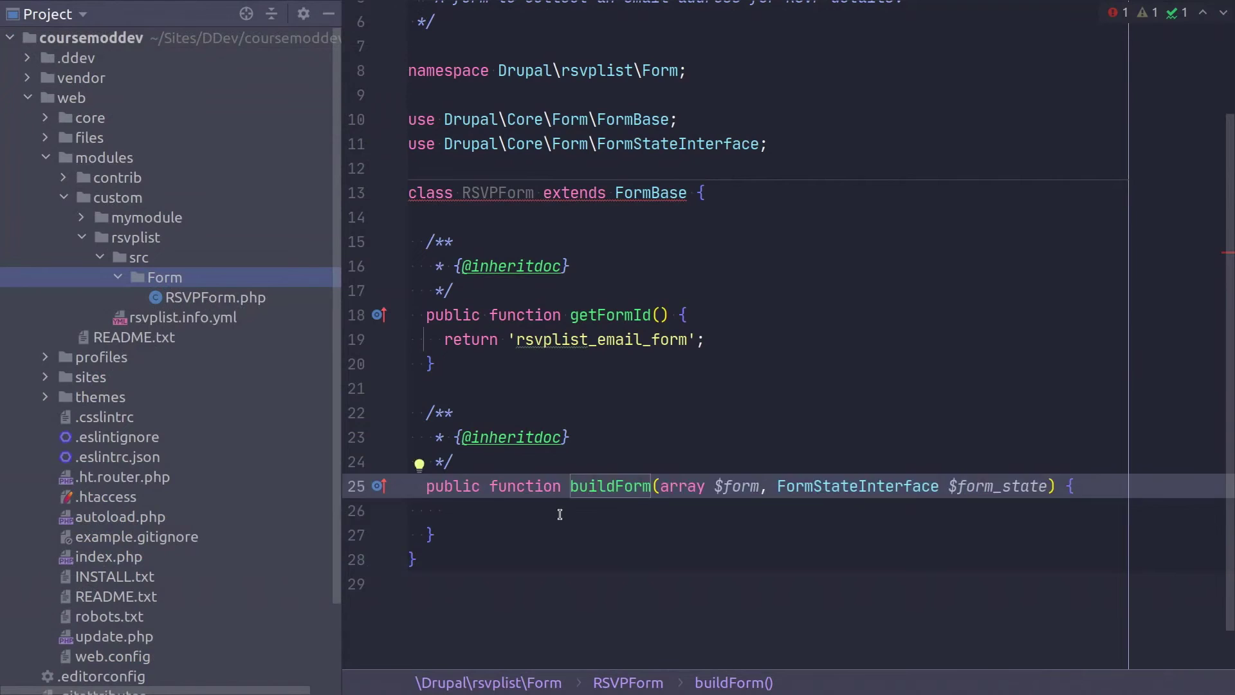
# - Insert a required 'email' textfield with title, size 25 and description into buildForm
pyautogui.click(536, 515)
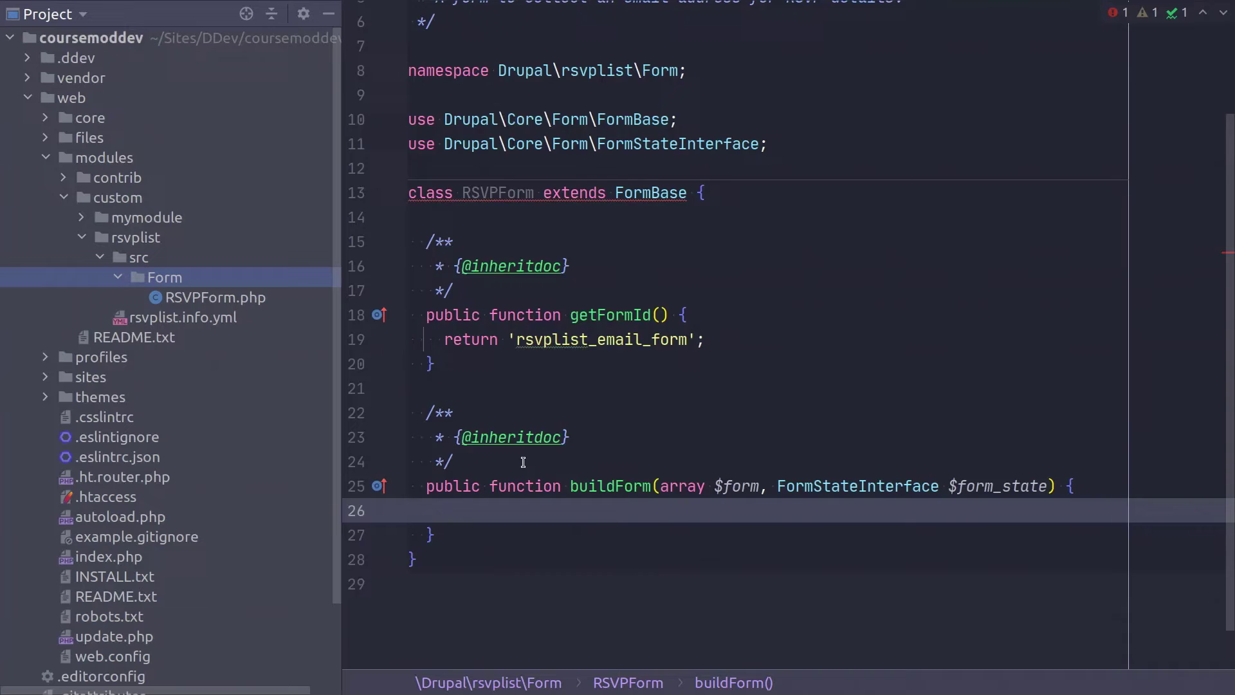
pyautogui.hotkey('ctrl', 'v')
pyautogui.scroll(-2, 579, 399)
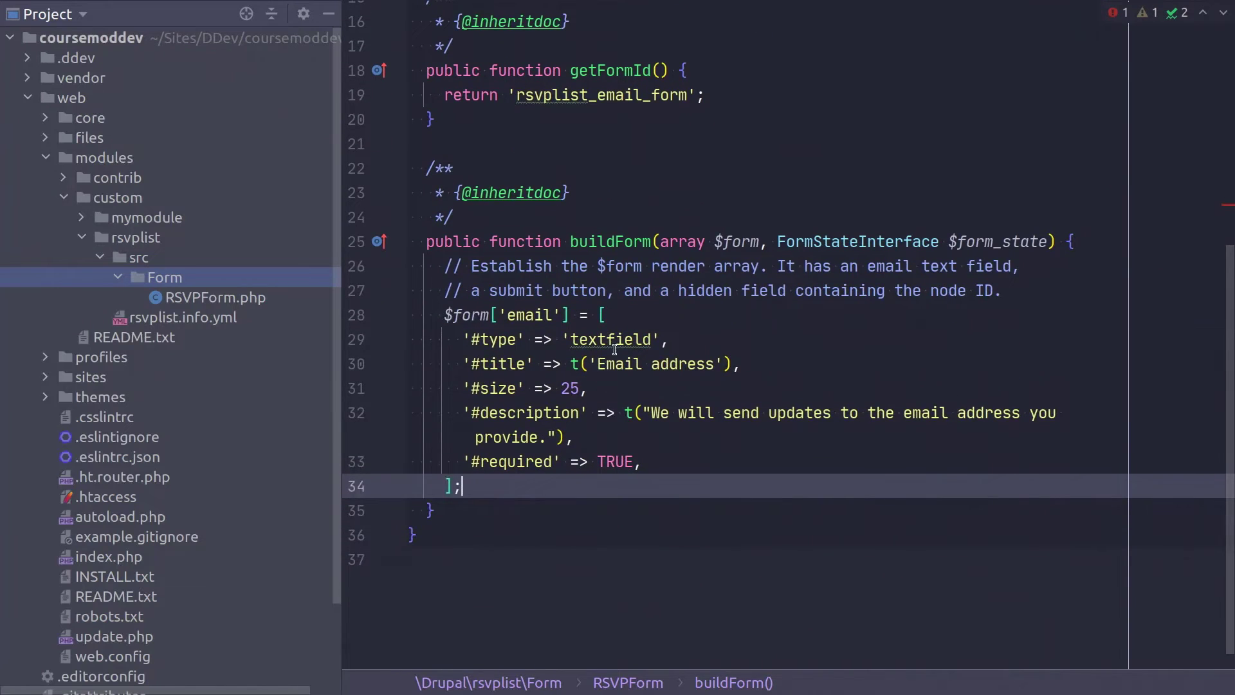
pyautogui.doubleClick(615, 340)
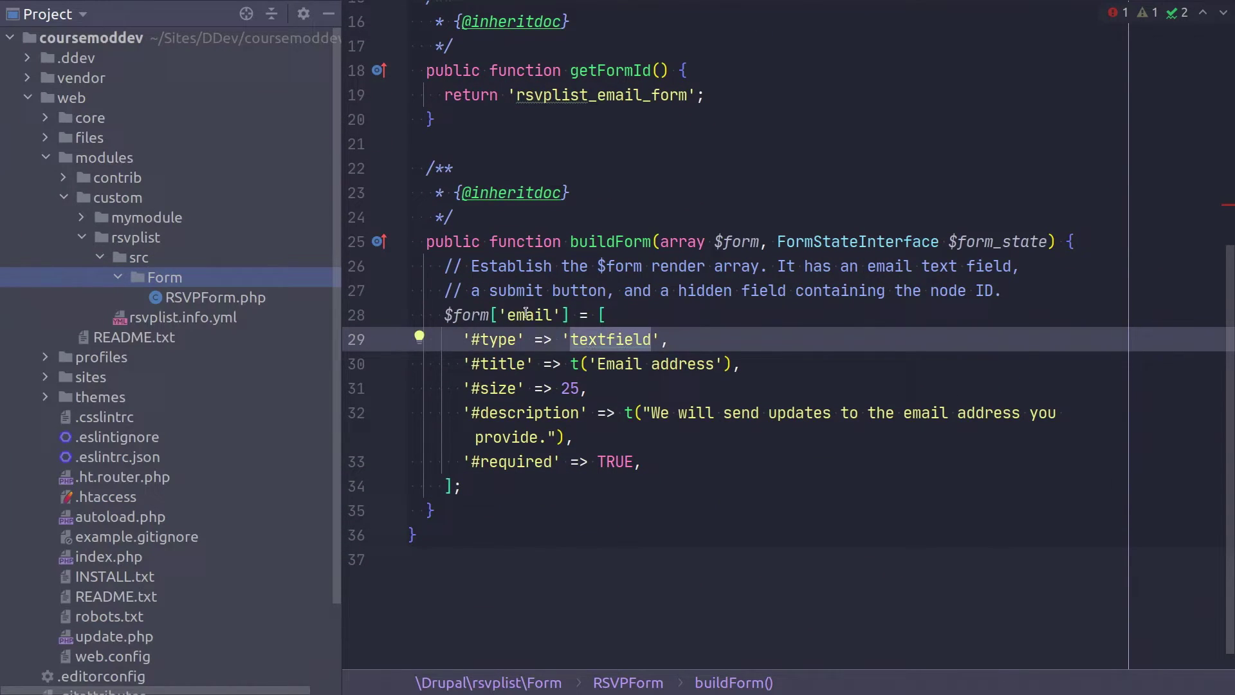
pyautogui.doubleClick(520, 317)
pyautogui.doubleClick(625, 340)
pyautogui.doubleClick(499, 340)
pyautogui.doubleClick(498, 364)
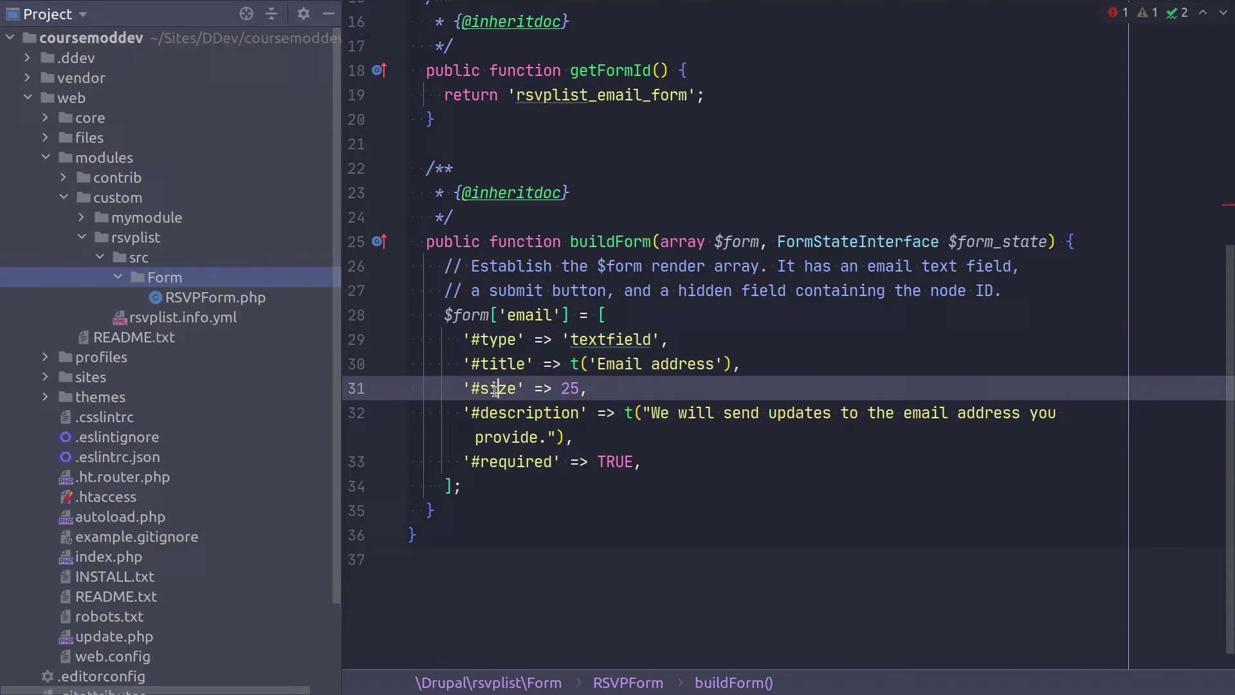
pyautogui.doubleClick(495, 389)
pyautogui.doubleClick(496, 412)
pyautogui.doubleClick(509, 462)
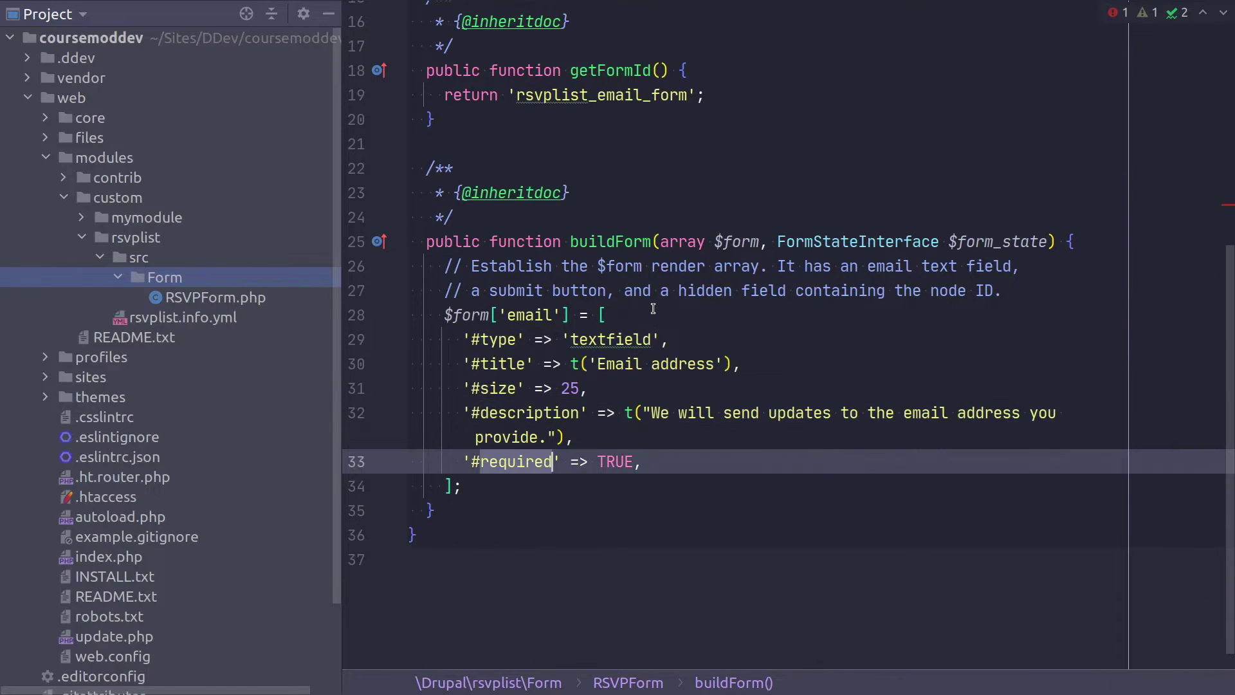
pyautogui.doubleClick(636, 339)
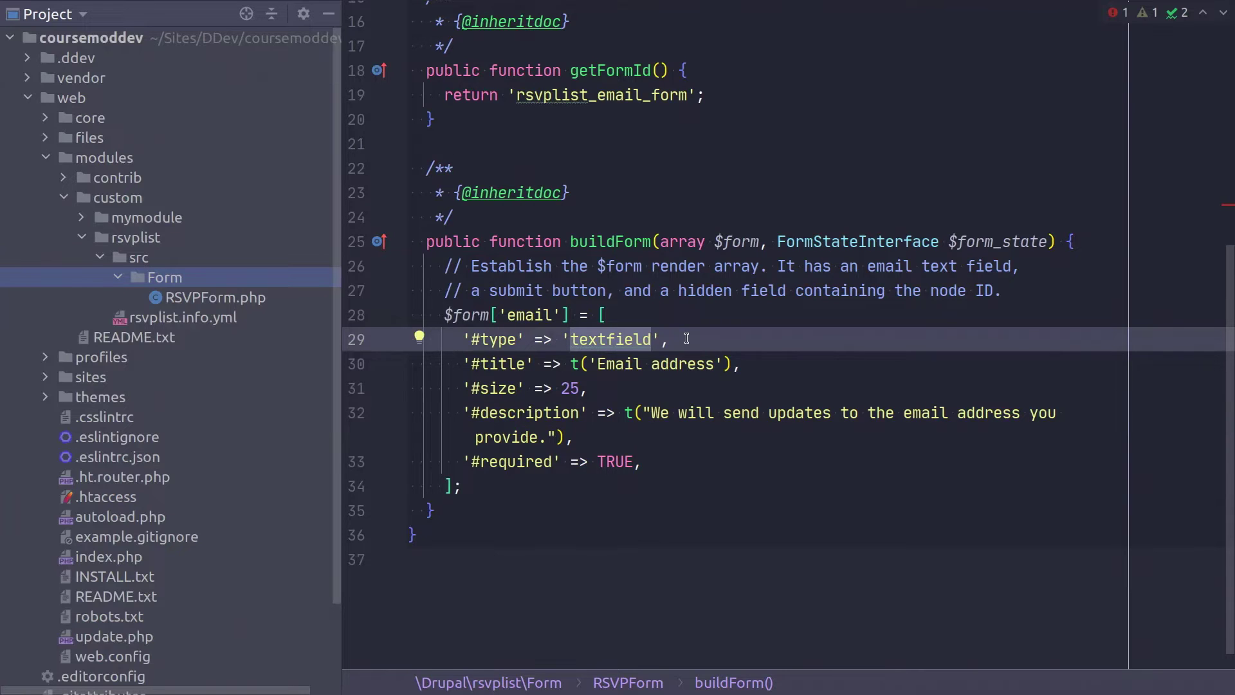
# - Review the #required TRUE value and the t() calls on title and description
pyautogui.click(524, 463)
pyautogui.click(620, 463)
pyautogui.doubleClick(620, 463)
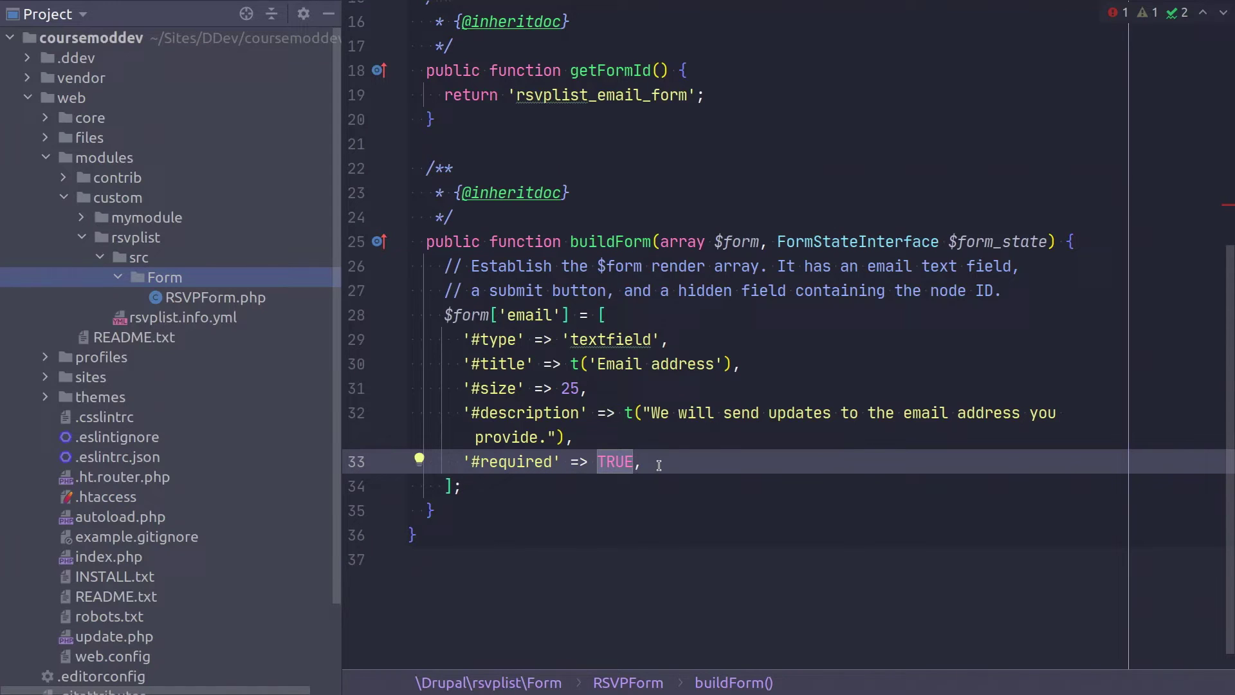
pyautogui.doubleClick(541, 413)
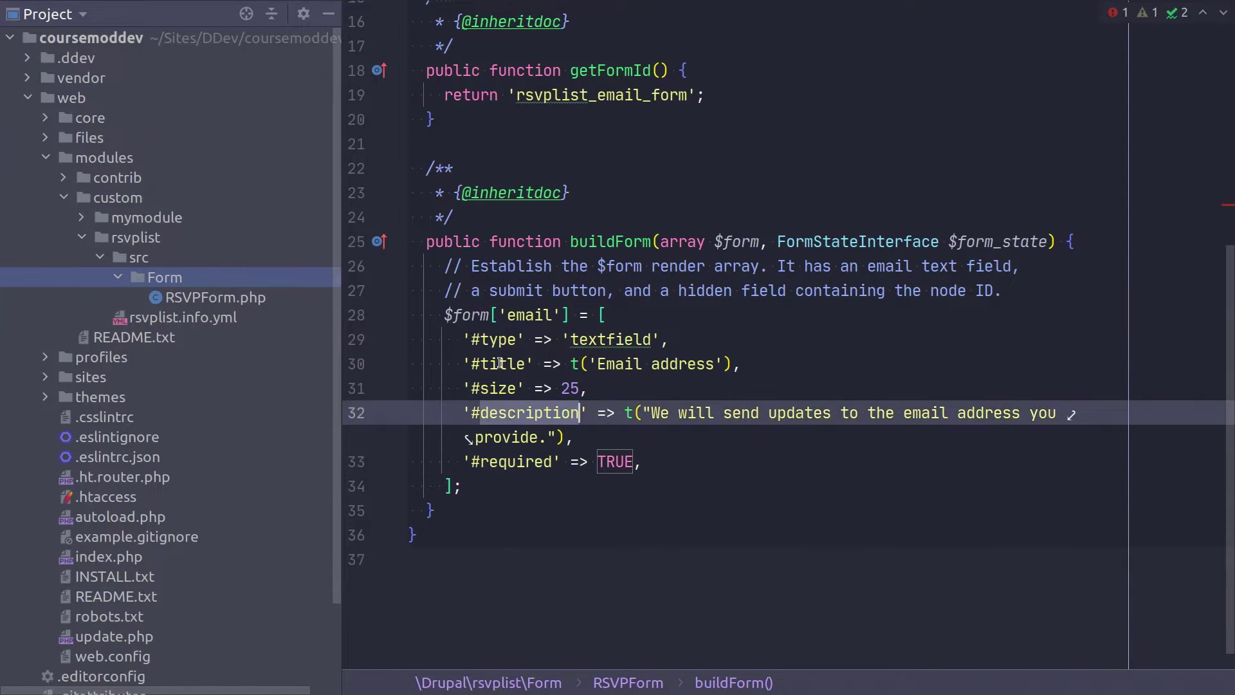
pyautogui.click(508, 369)
pyautogui.click(569, 364)
pyautogui.press('Right')
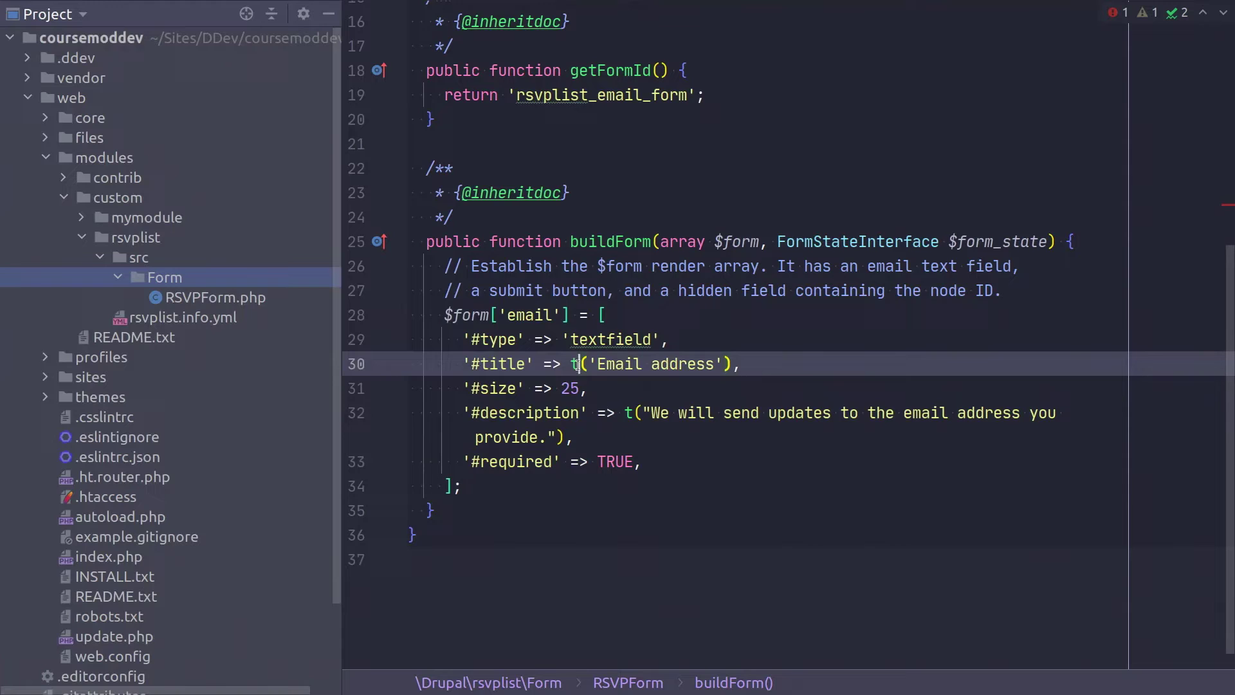
pyautogui.click(634, 412)
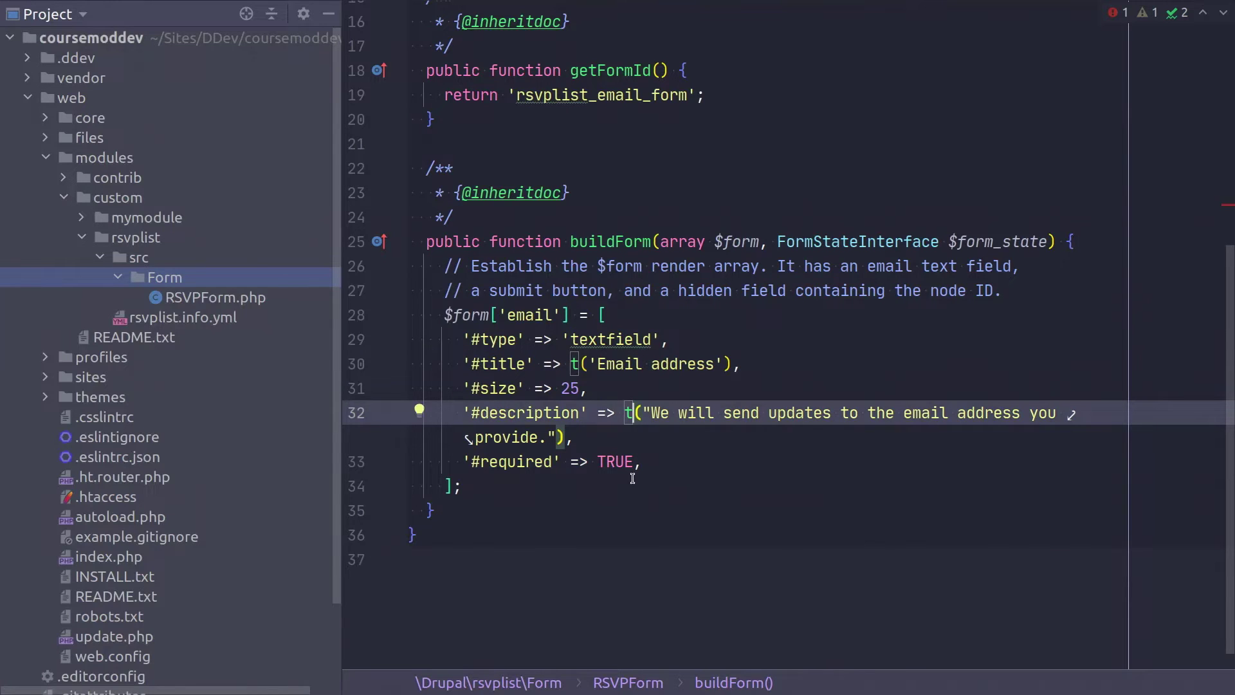
pyautogui.click(507, 489)
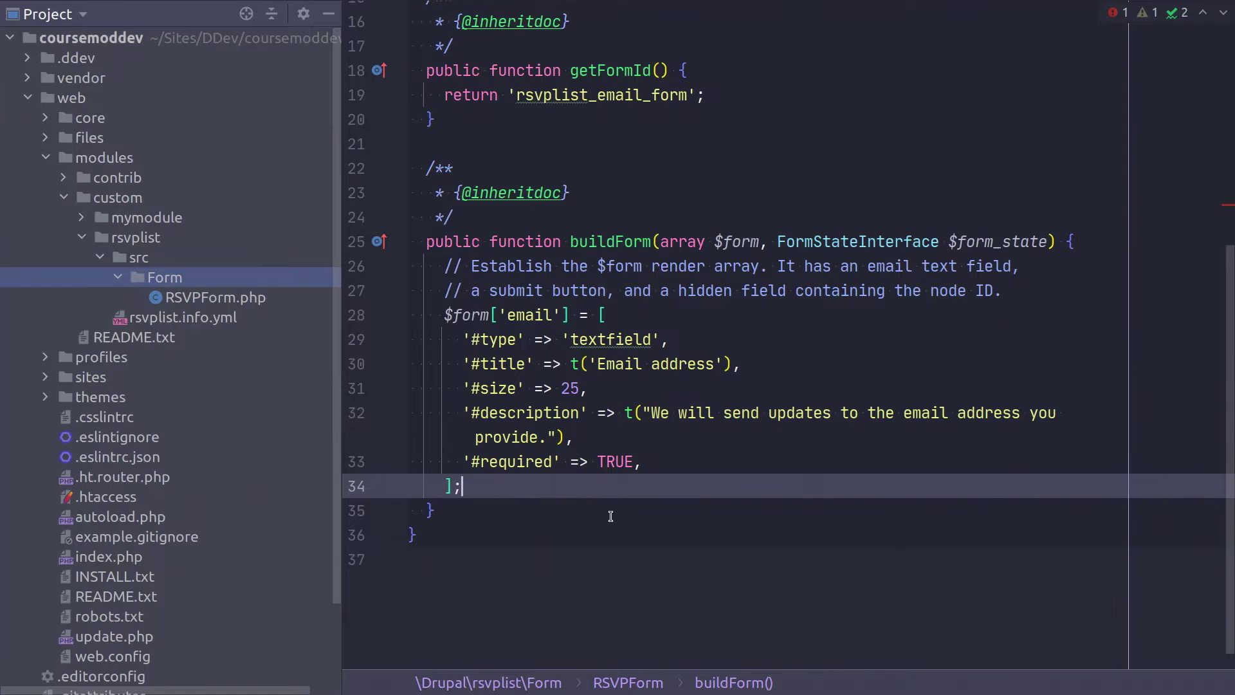
# - Add a $form['submit'] button of type submit labelled t('RSVP') after the email field
pyautogui.press('Return')
pyautogui.hotkey('ctrl', 'v')
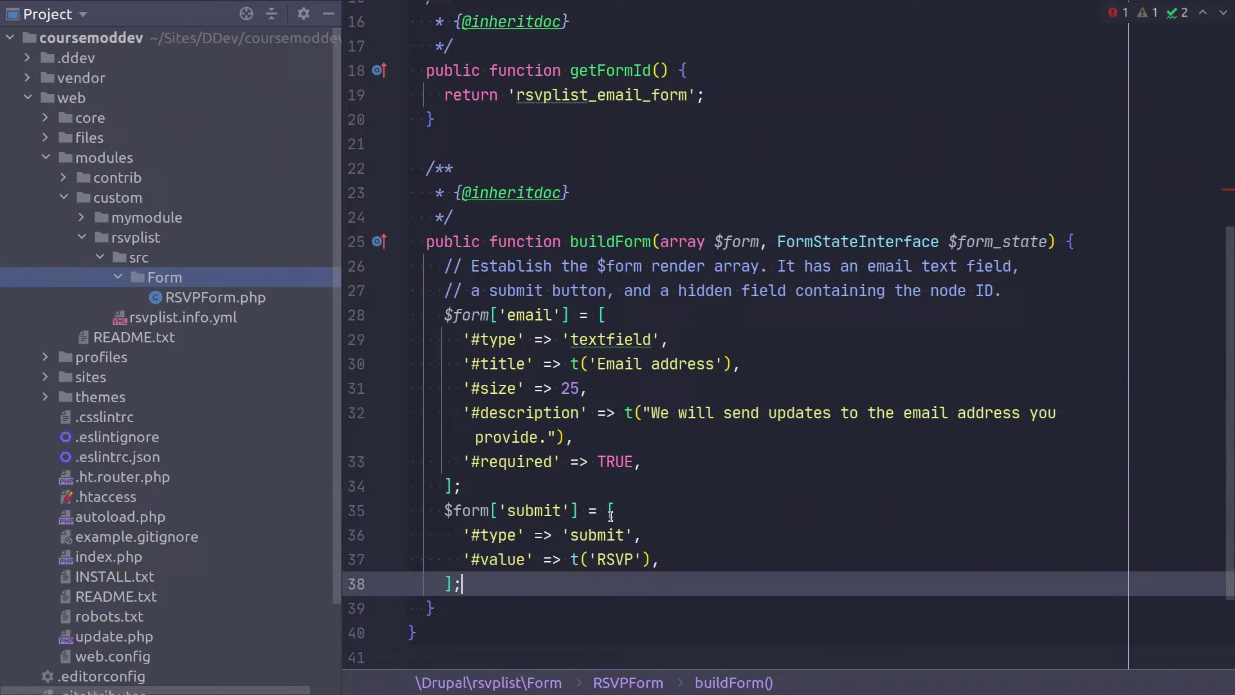
pyautogui.scroll(-3, 601, 510)
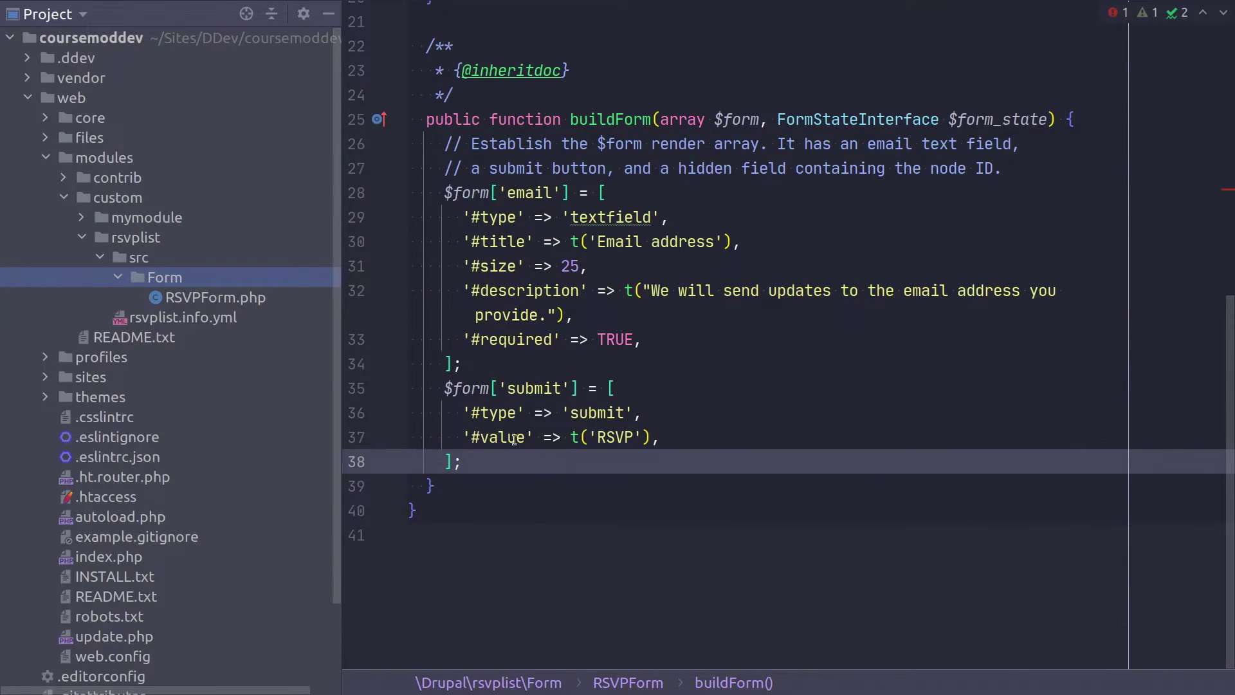
pyautogui.doubleClick(532, 389)
pyautogui.doubleClick(592, 414)
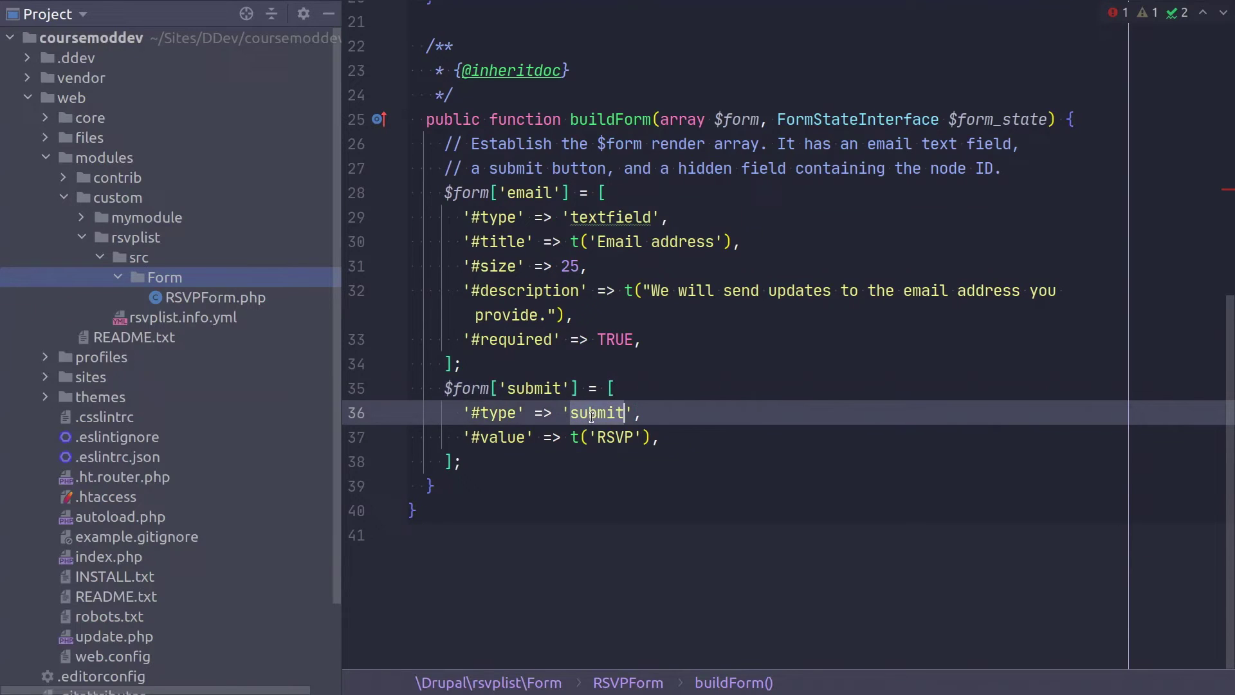
pyautogui.doubleClick(608, 438)
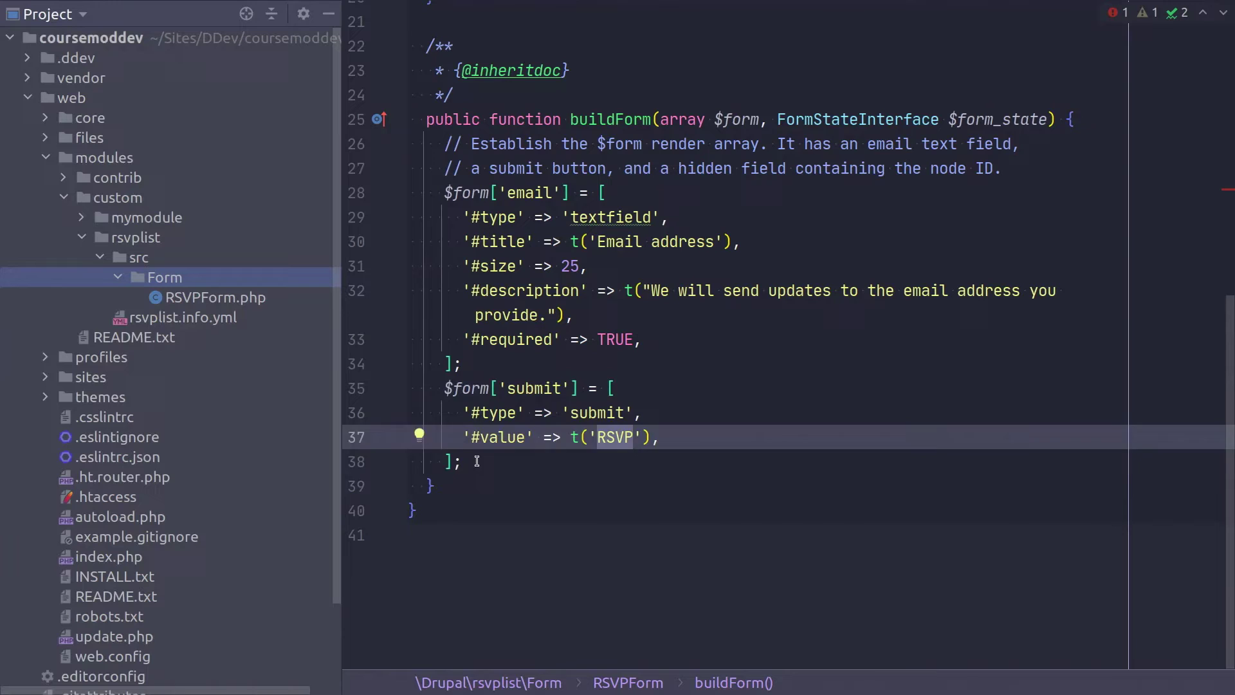
pyautogui.click(477, 461)
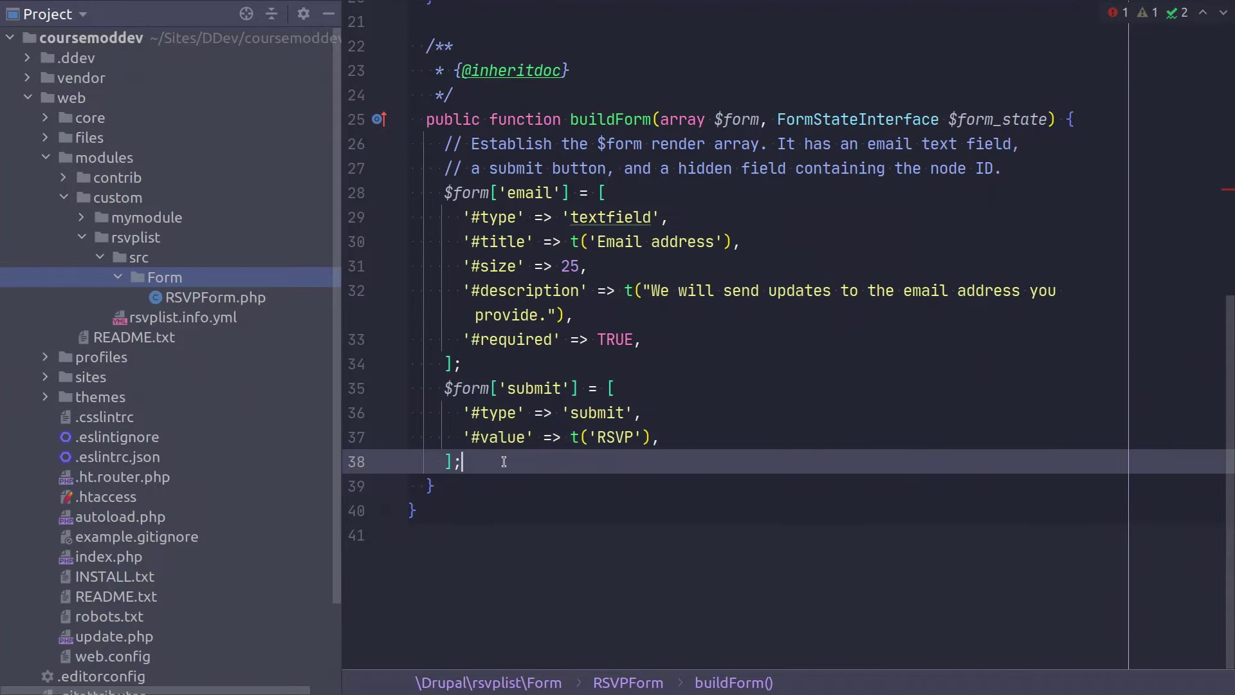
pyautogui.press('Return')
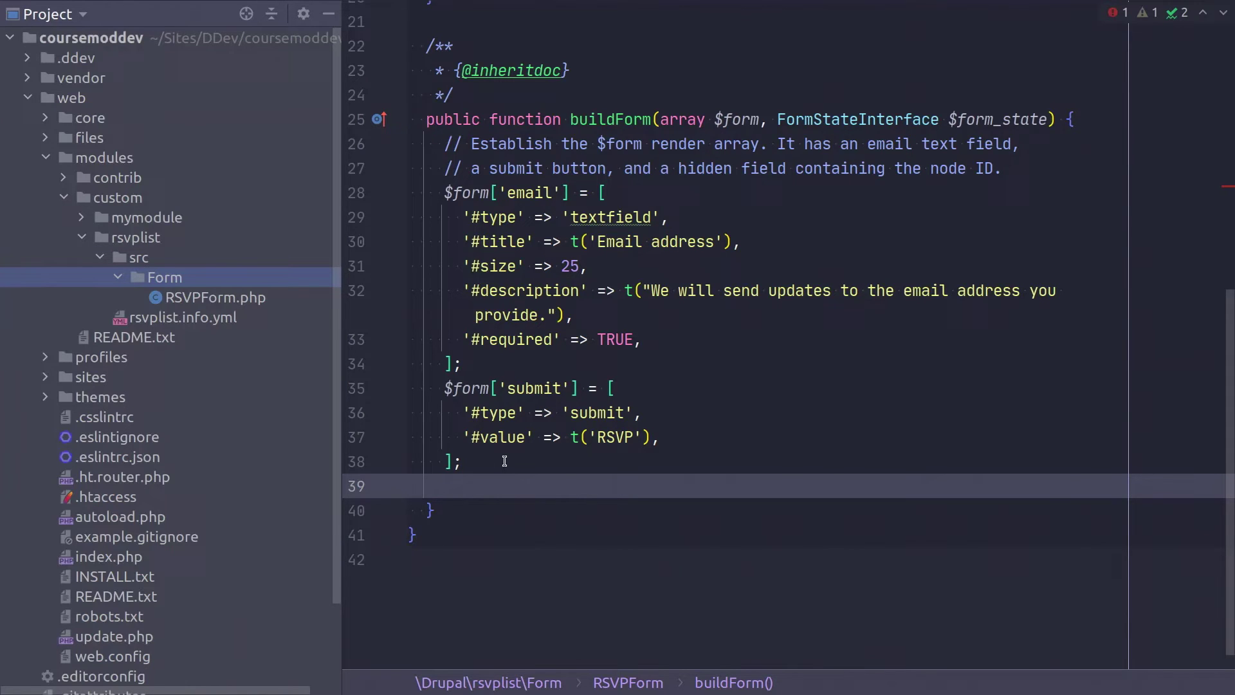
# - Add a hidden $form['nid'] field with value $nid after the submit button
pyautogui.write("$form['nid'] = [       '#type' => 'hidden',       '#value' => $nid,     ];")
pyautogui.scroll(-2, 513, 475)
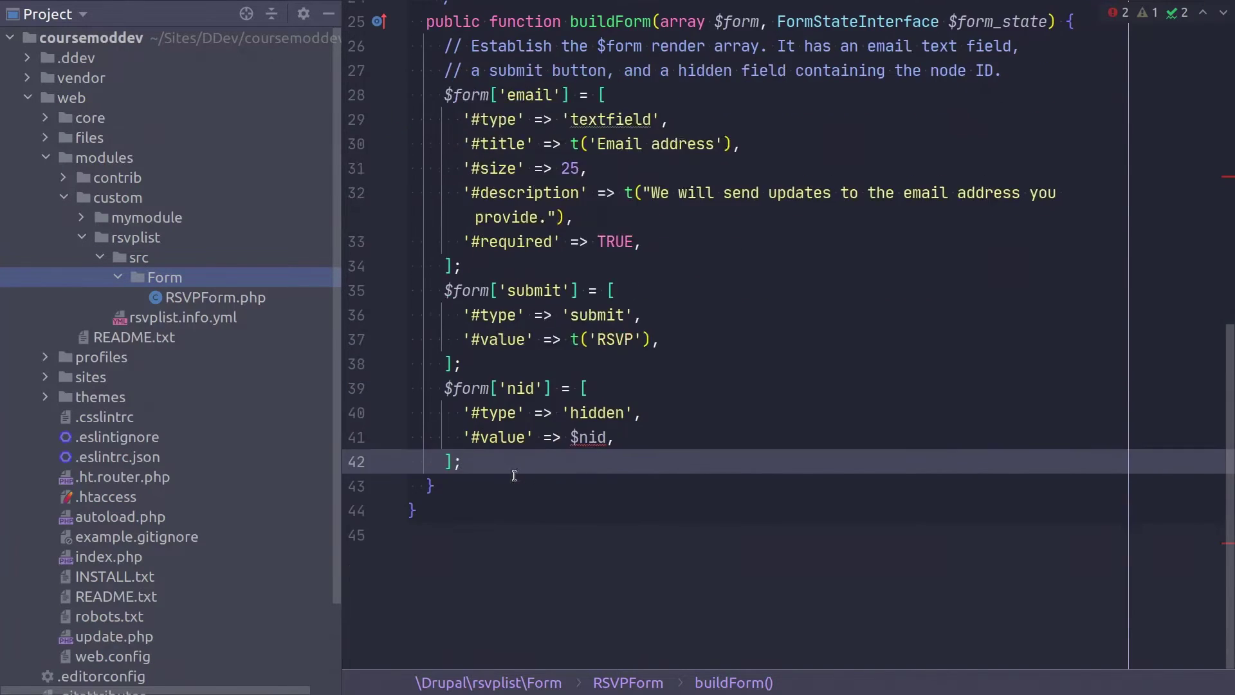
pyautogui.doubleClick(599, 416)
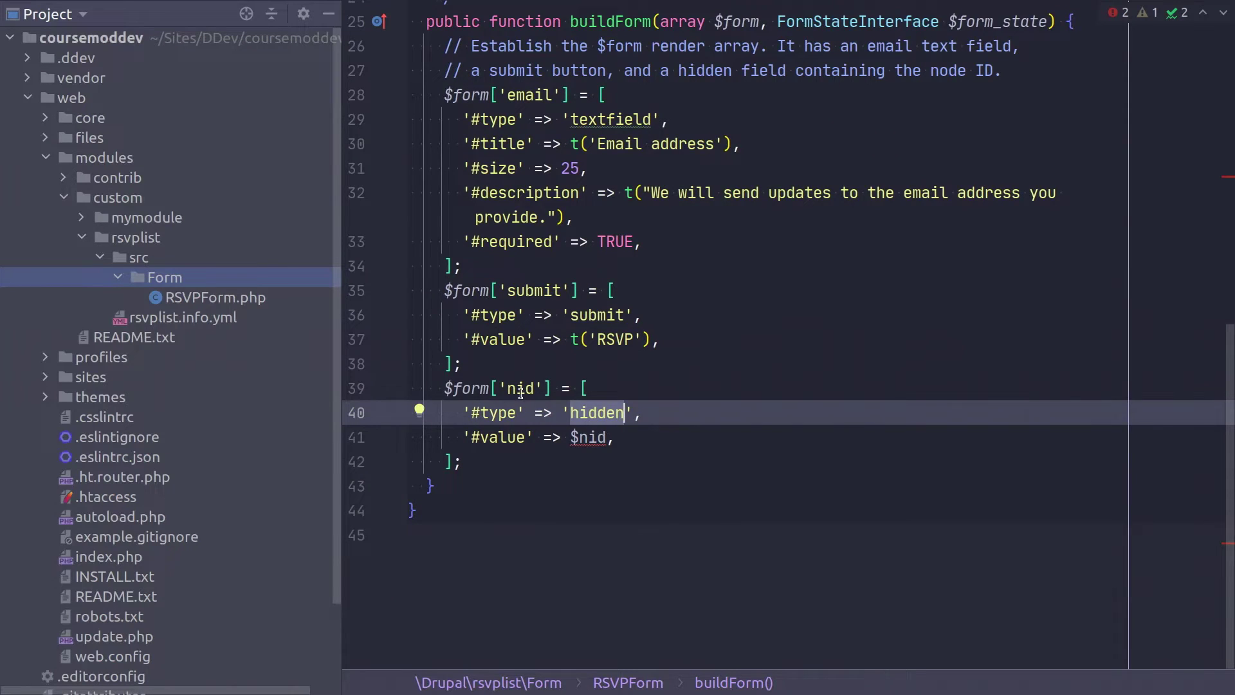
pyautogui.doubleClick(584, 437)
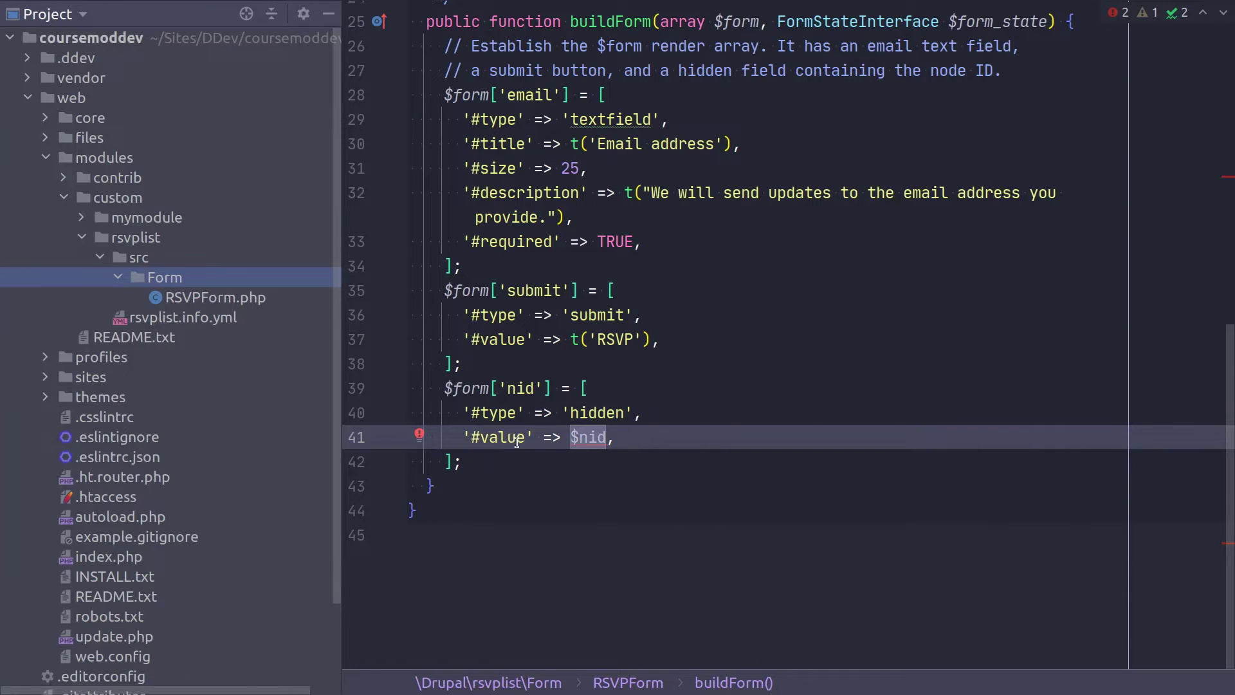
pyautogui.click(495, 463)
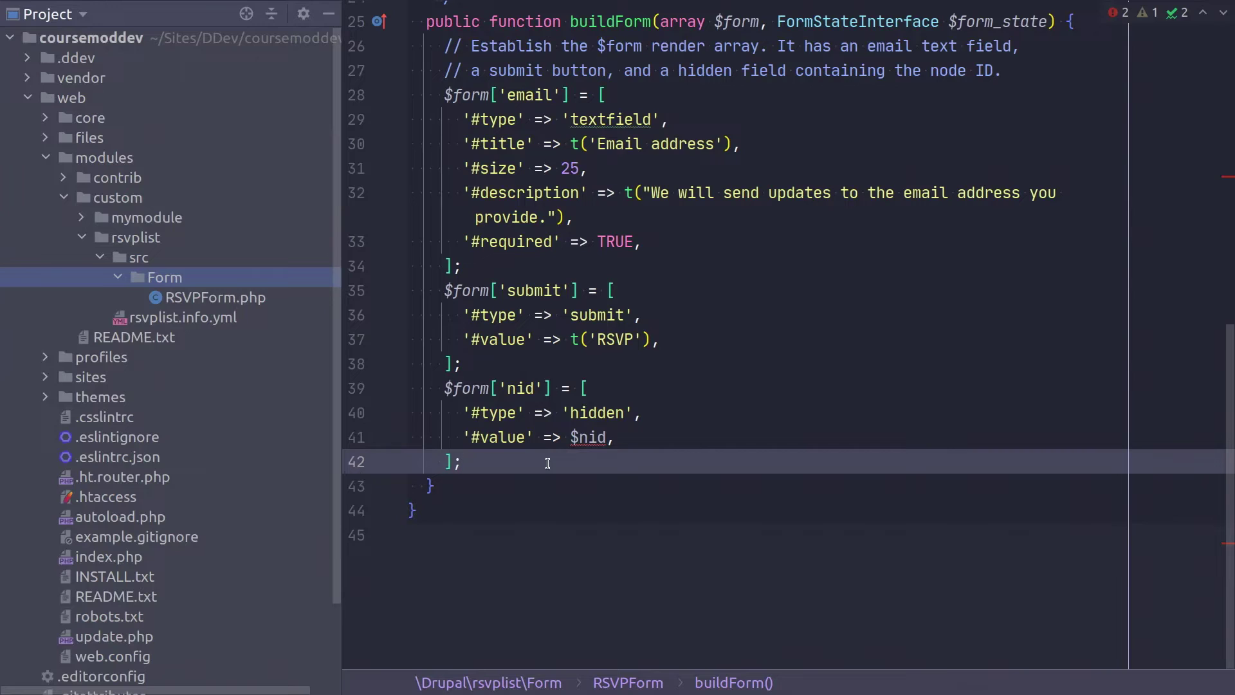
pyautogui.press('Return')
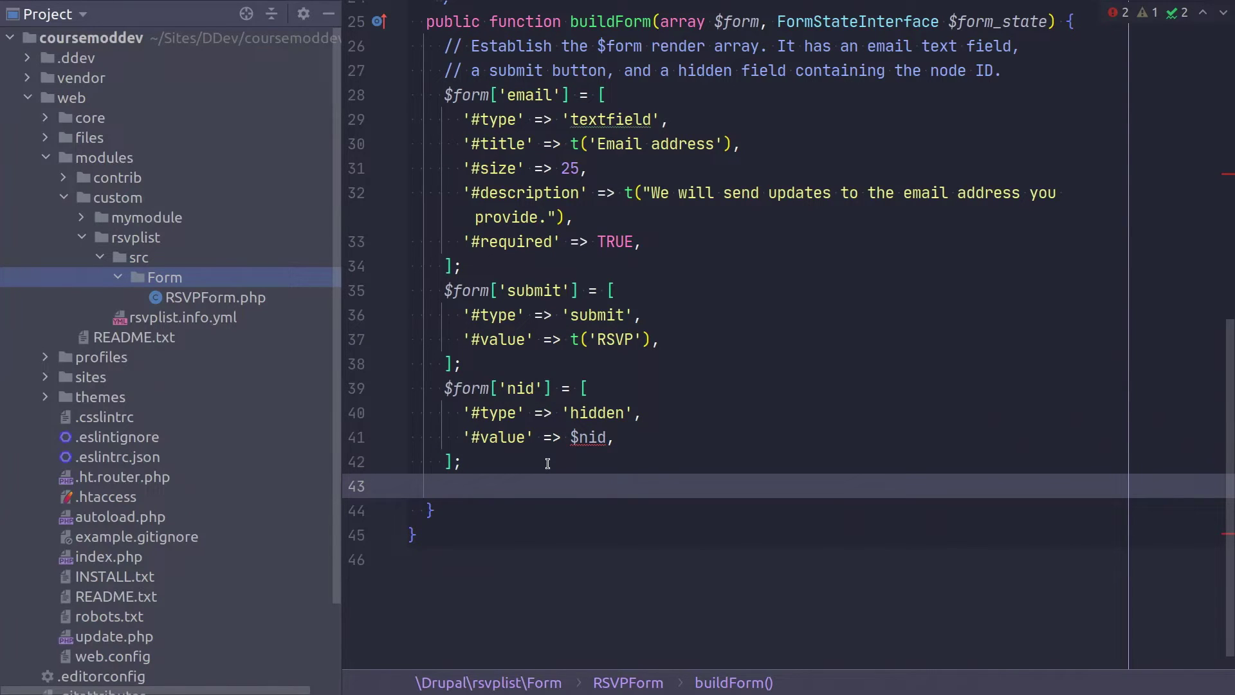
# - End buildForm with return $form; and check the undefined $nid value
pyautogui.press('Return')
pyautogui.write('return $form;')
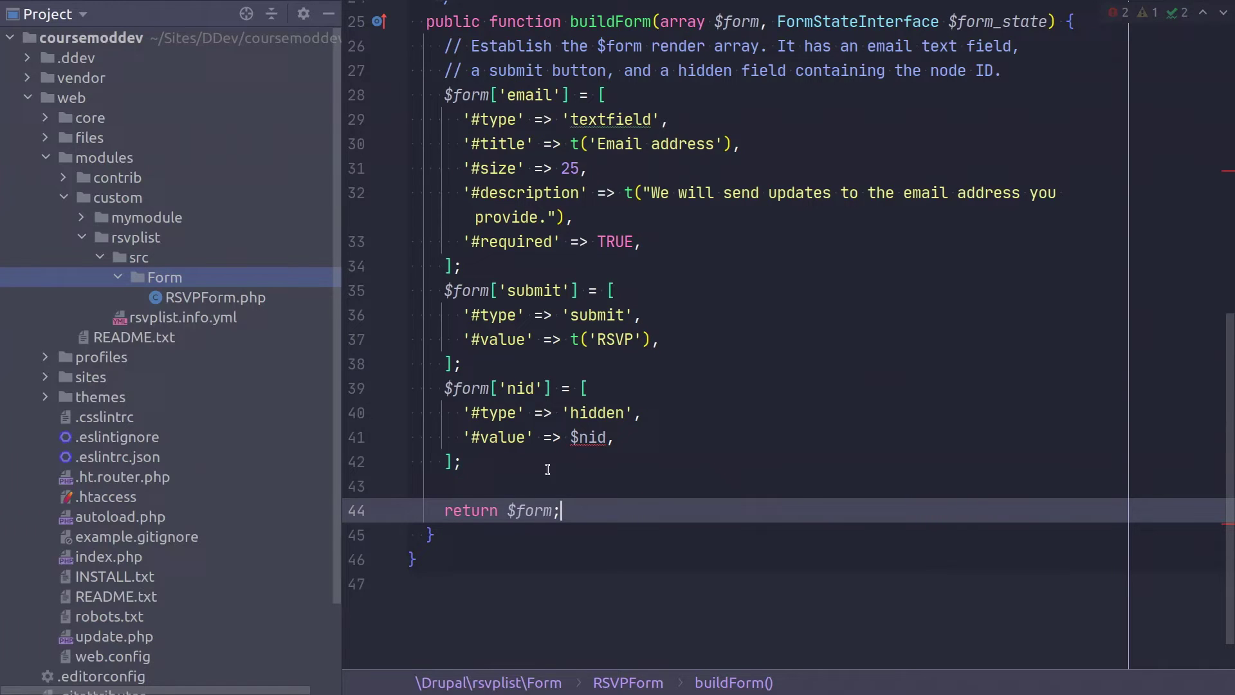
pyautogui.press('Left')
pyautogui.press('Left')
pyautogui.press('Left')
pyautogui.press('Up')
pyautogui.press('Up')
pyautogui.press('Up')
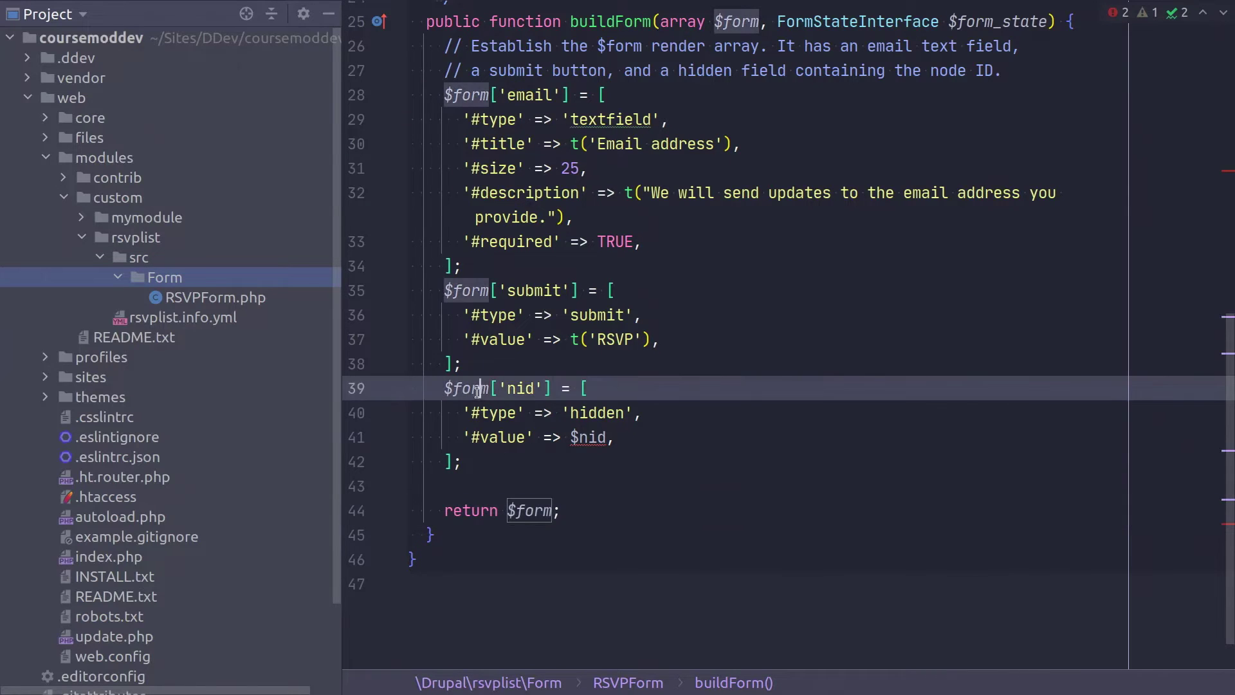
pyautogui.press('Up')
pyautogui.press('Up')
pyautogui.press('Up')
pyautogui.click(569, 511)
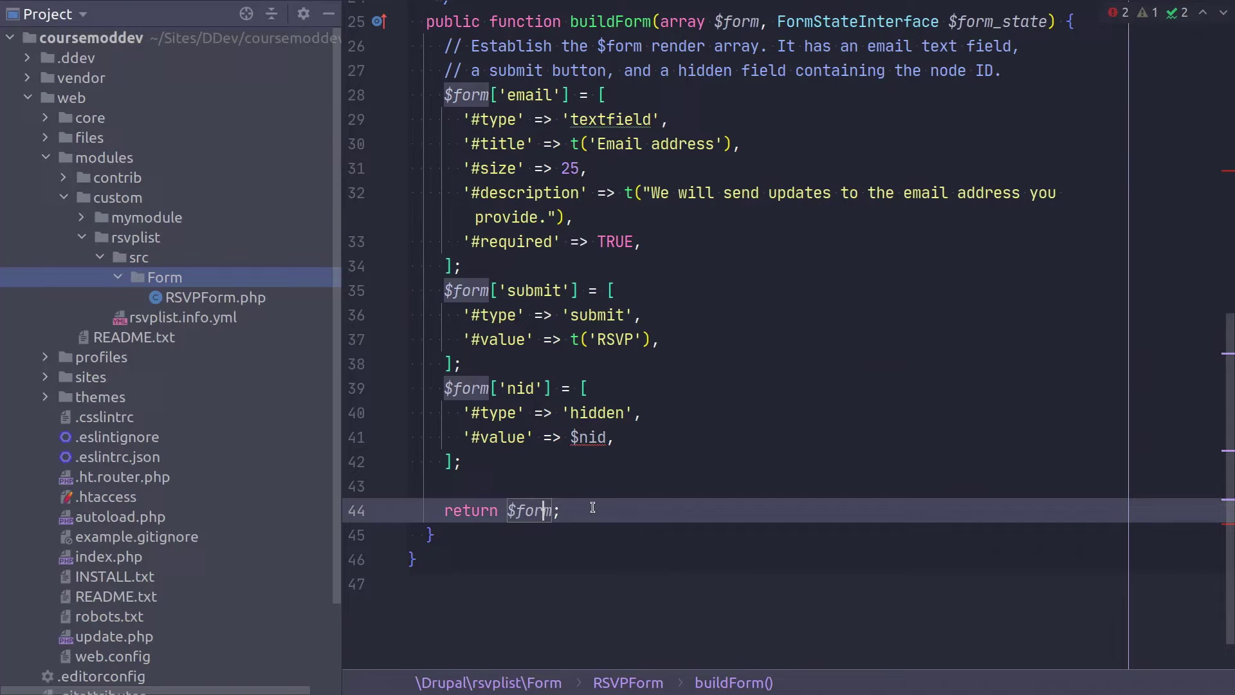
pyautogui.click(605, 439)
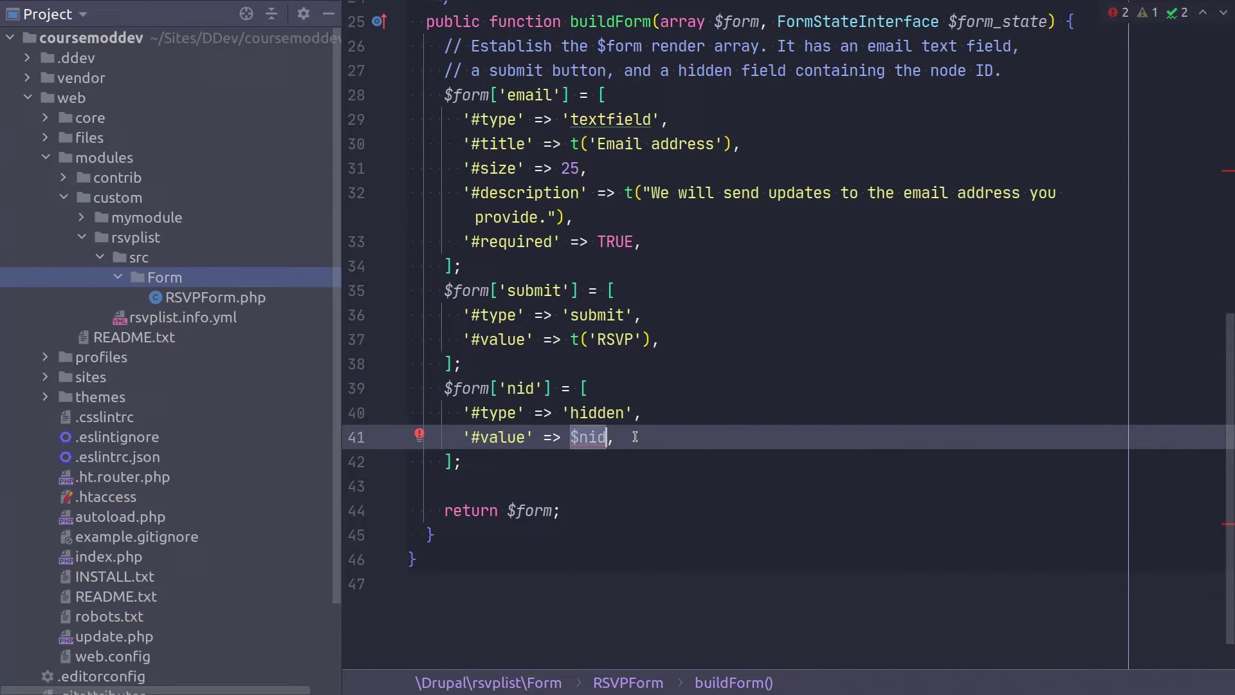
# - Scroll up to review buildForm's opening comment describing its fields
pyautogui.scroll(1, 635, 436)
pyautogui.scroll(2, 635, 437)
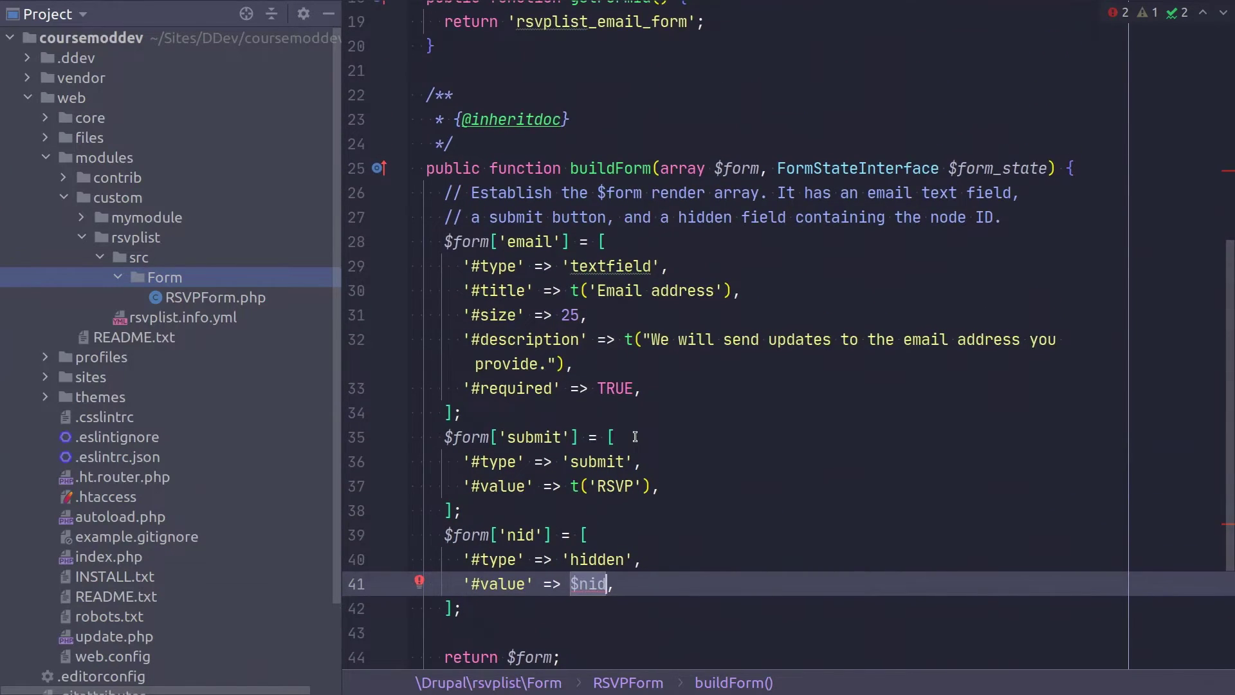
pyautogui.scroll(2, 635, 437)
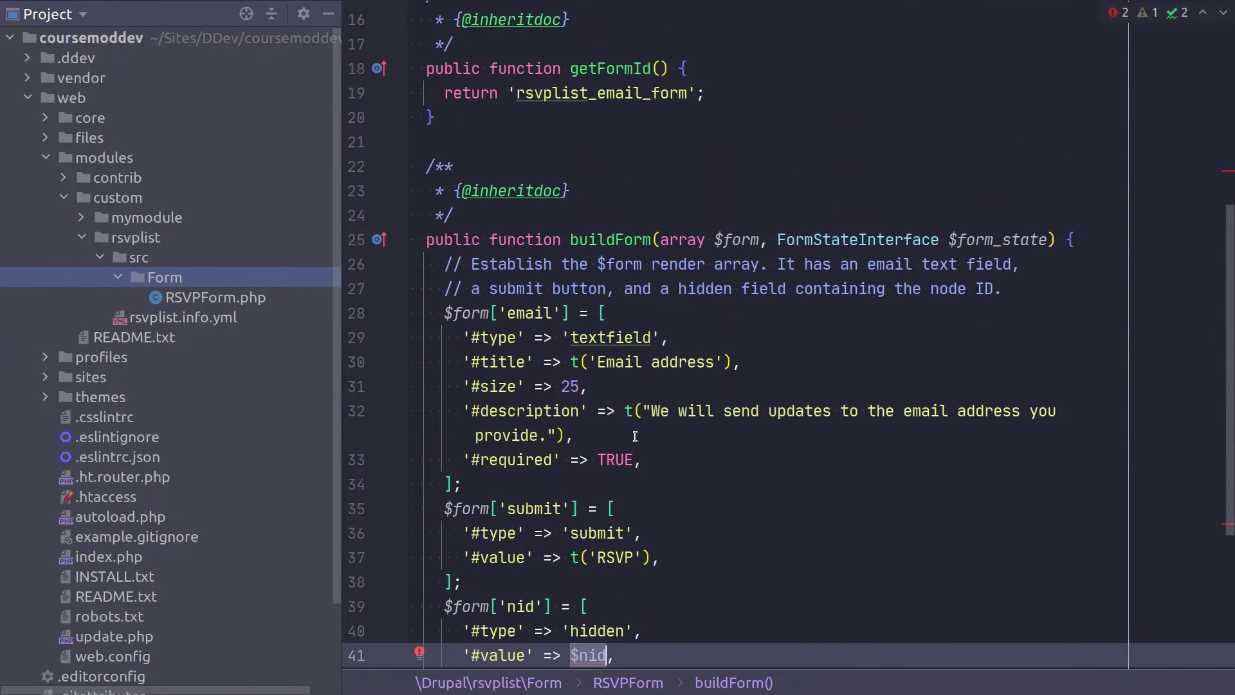
pyautogui.click(445, 267)
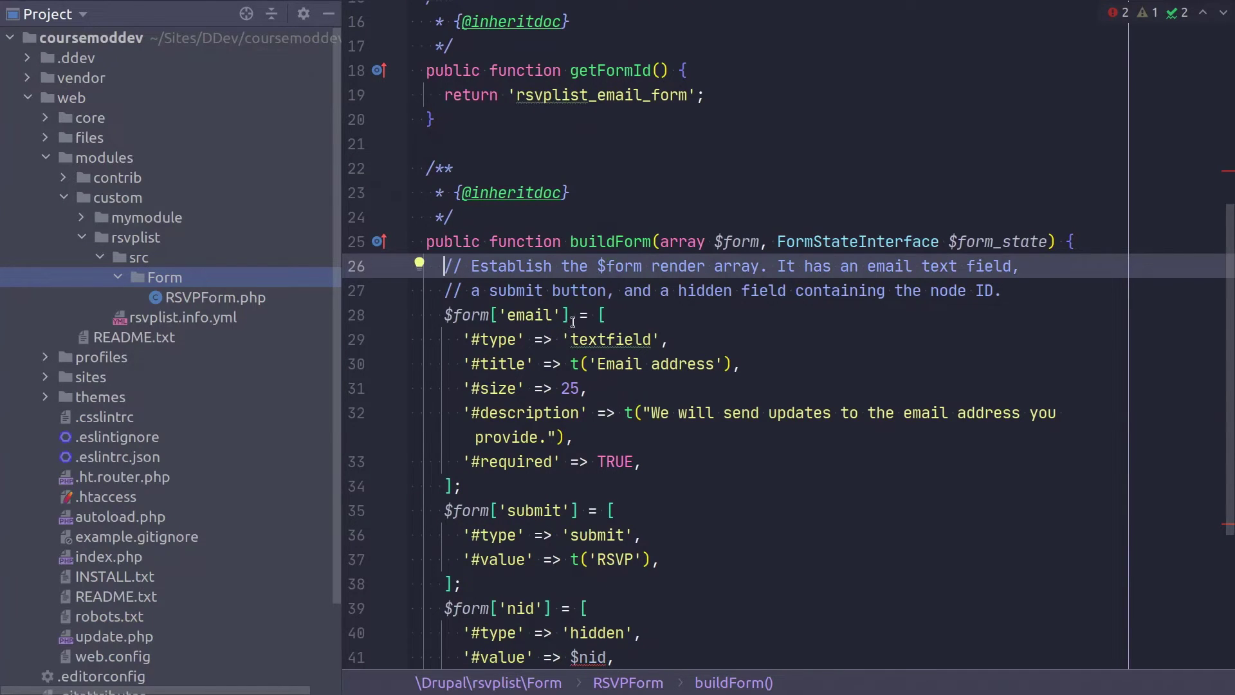
pyautogui.scroll(-3, 574, 323)
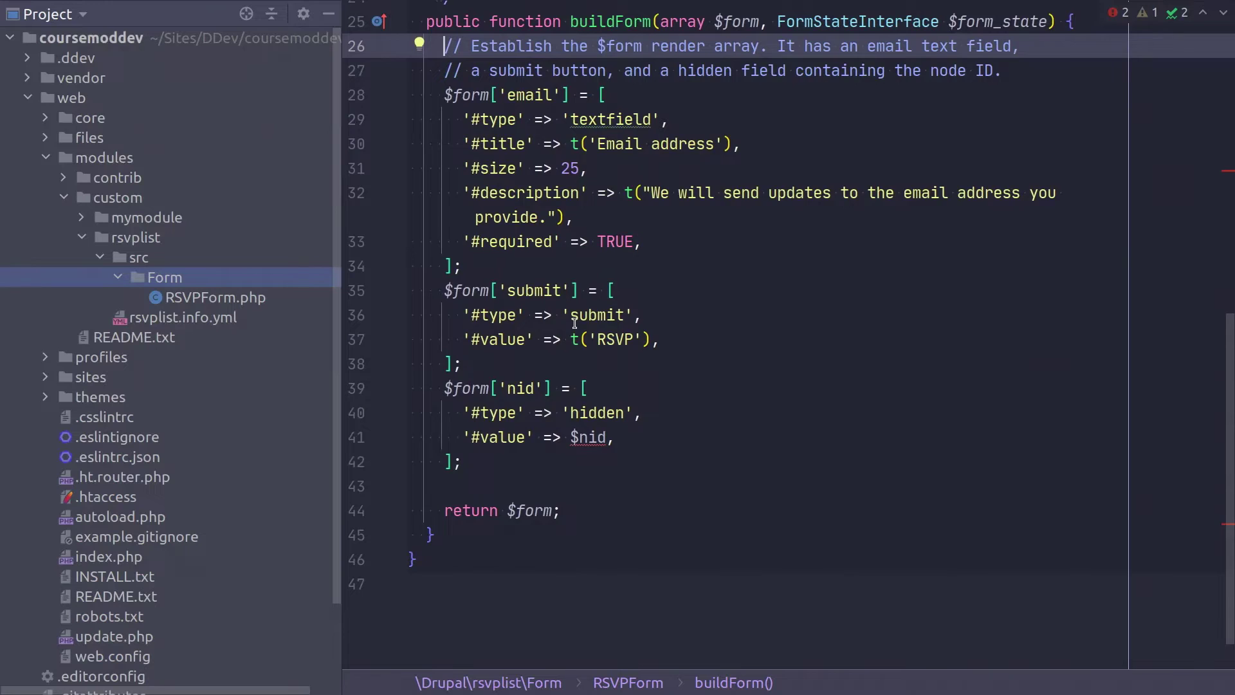
# - Insert the line $node = \Drupal::routeMatch()->getParameter('node'); above the form comment
pyautogui.press('Return')
pyautogui.press('Return')
pyautogui.press('Up')
pyautogui.press('Up')
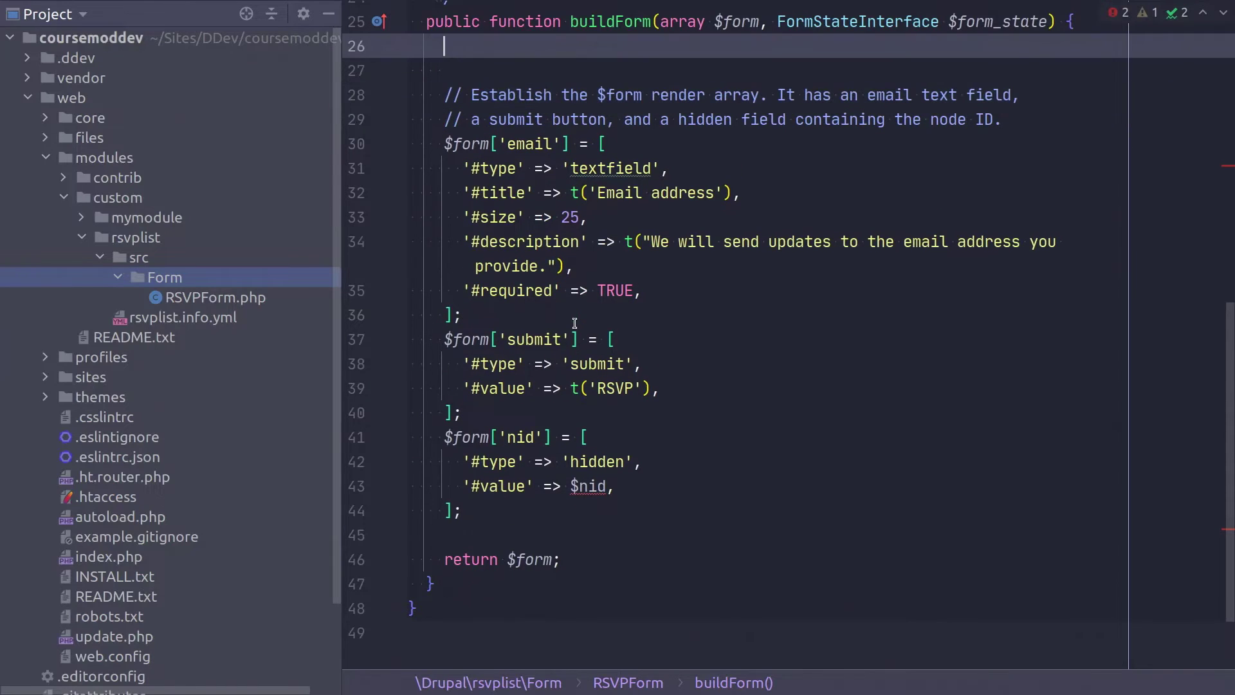
pyautogui.write("// Attempt to get the fully loaded node object of the viewed page.     $node = \\Drupal::routeMatch()->getParameter('node');")
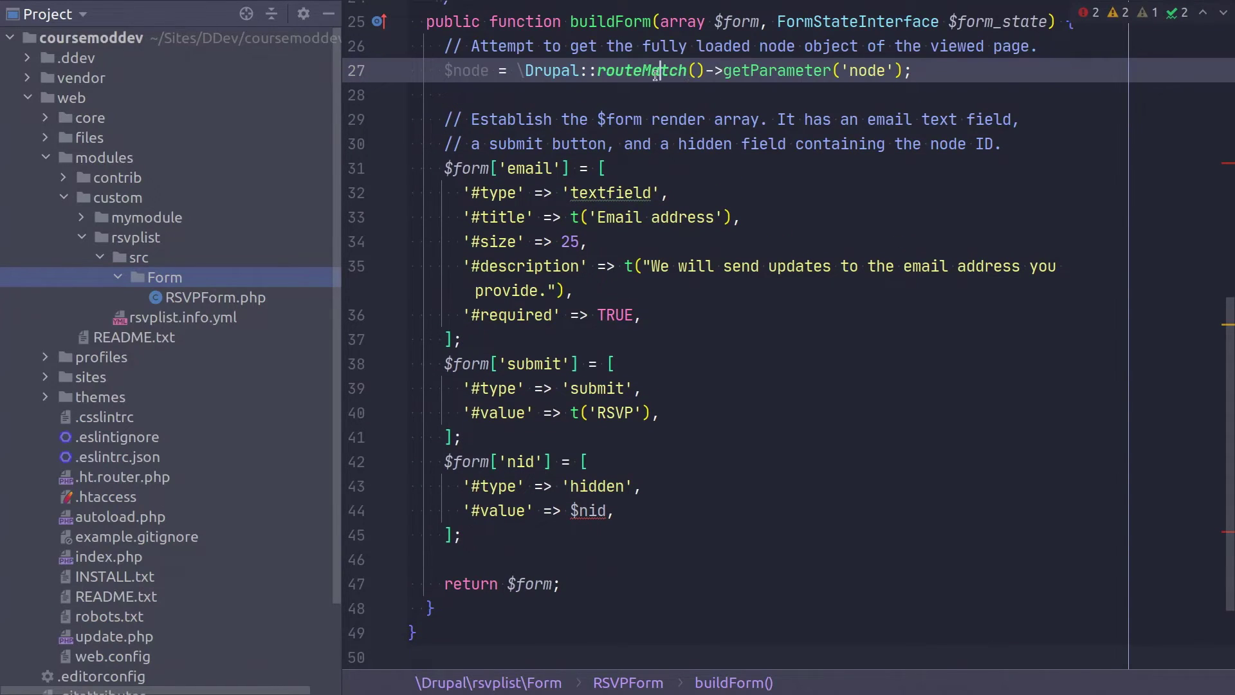
# - Highlight the routeMatch(), getParameter() and 'node' parts of the node lookup line
pyautogui.doubleClick(656, 75)
pyautogui.doubleClick(755, 71)
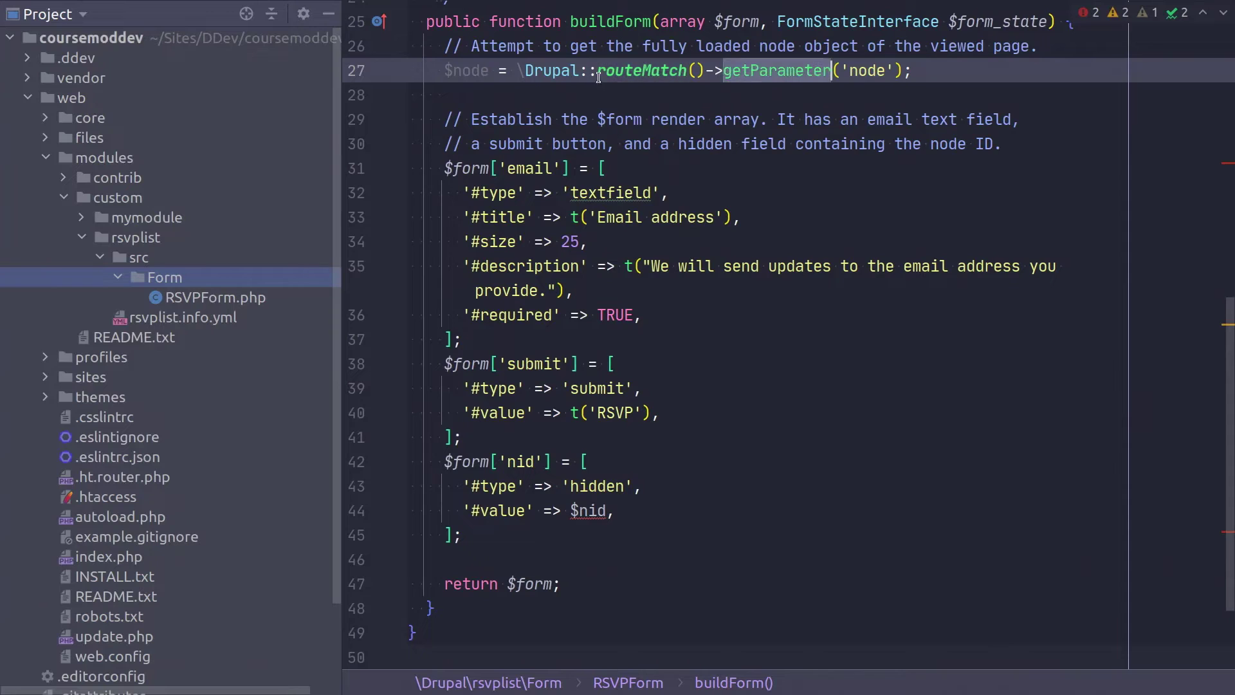
pyautogui.doubleClick(464, 71)
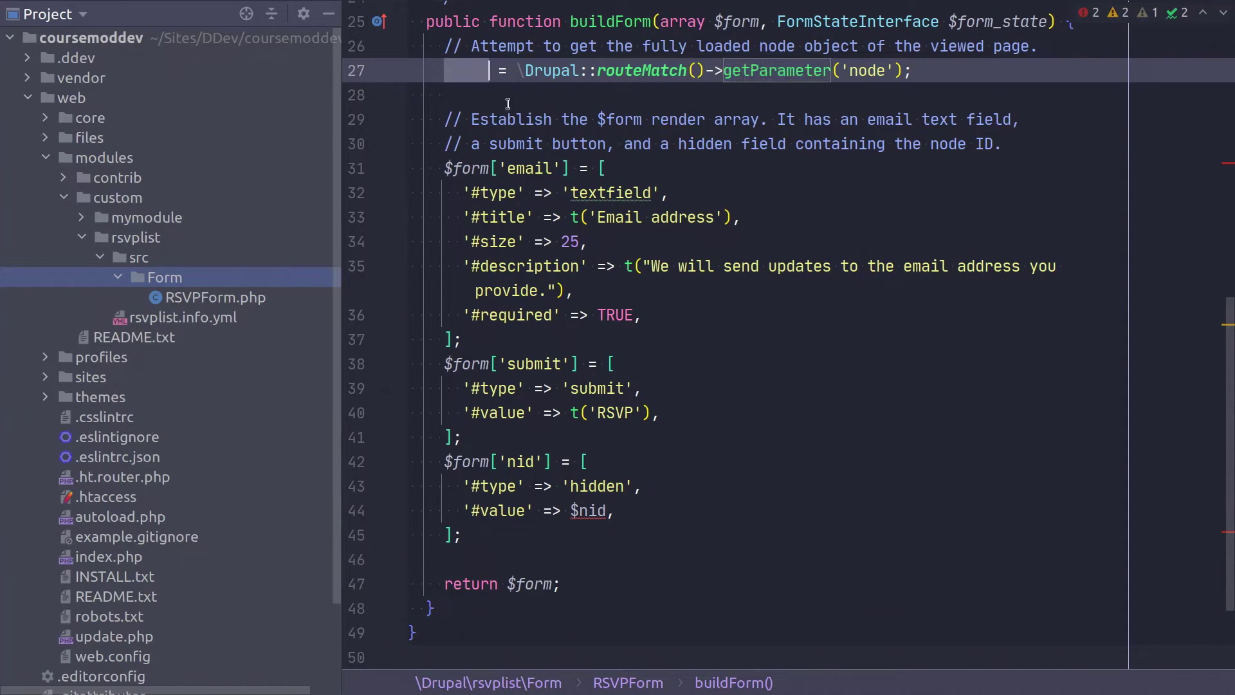
pyautogui.click(931, 72)
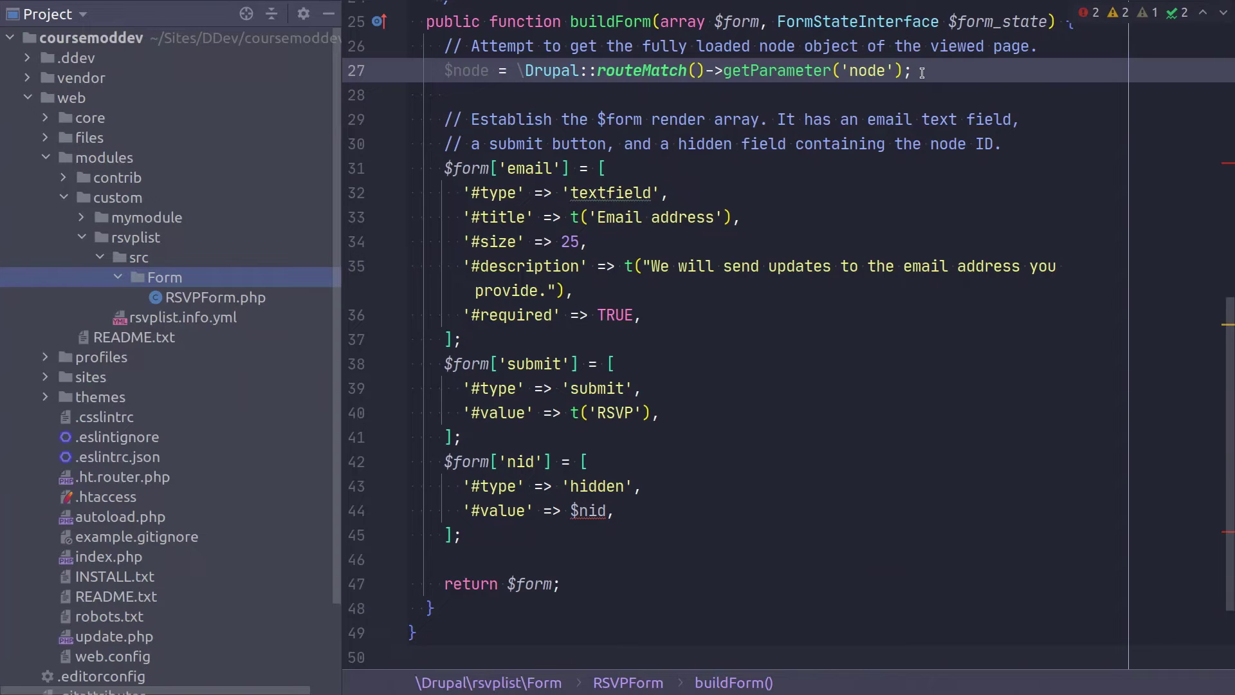
pyautogui.click(451, 168)
pyautogui.press('Up')
pyautogui.press('Up')
pyautogui.press('Up')
pyautogui.doubleClick(652, 71)
pyautogui.doubleClick(780, 71)
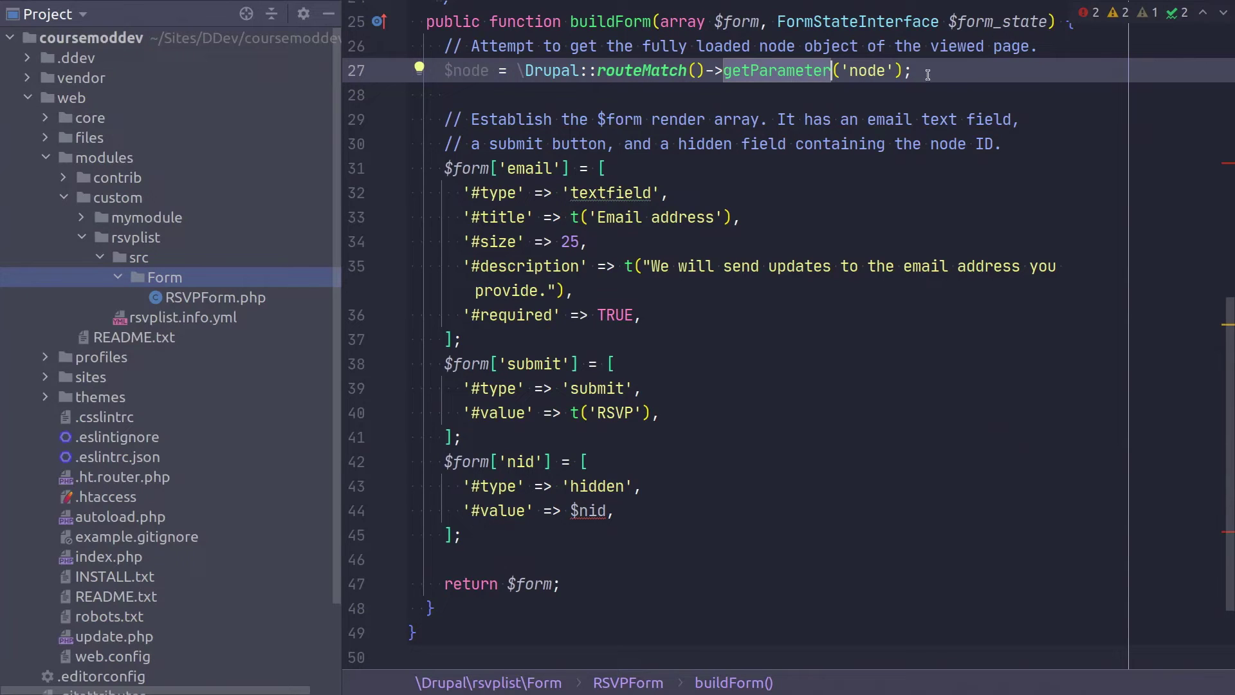
pyautogui.doubleClick(867, 71)
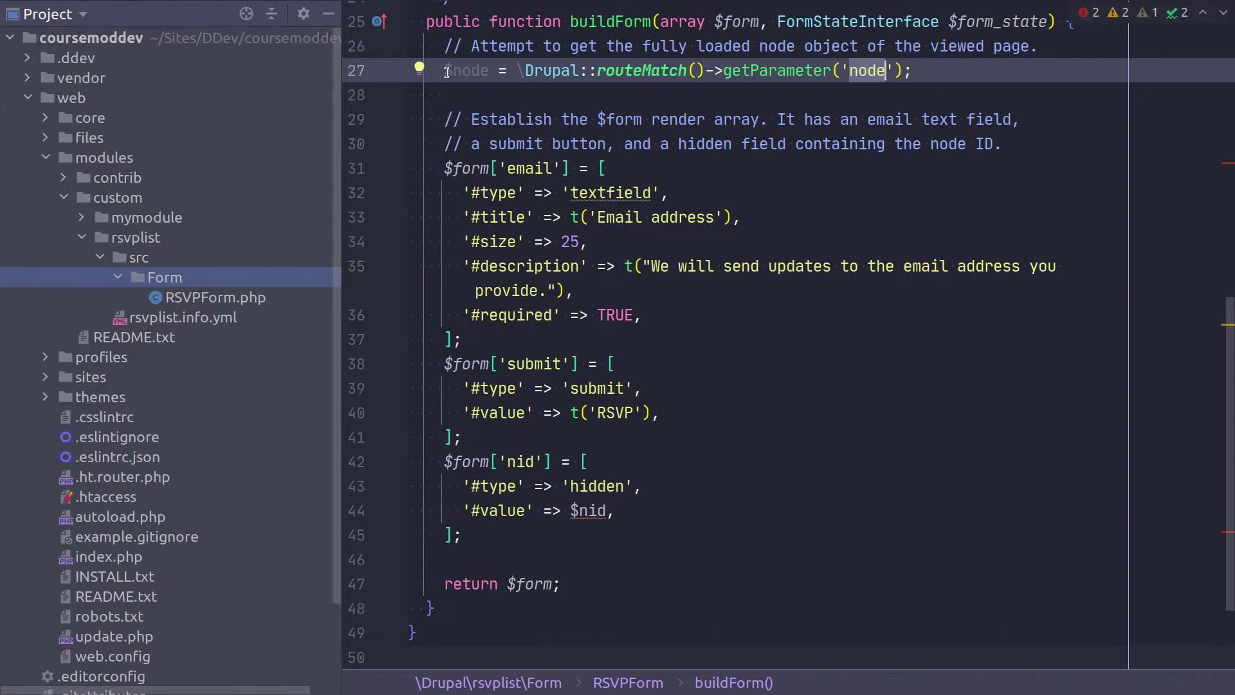
# - Highlight the $node variable and where $nid is used, ending at the $node line's end
pyautogui.doubleClick(473, 71)
pyautogui.click(501, 71)
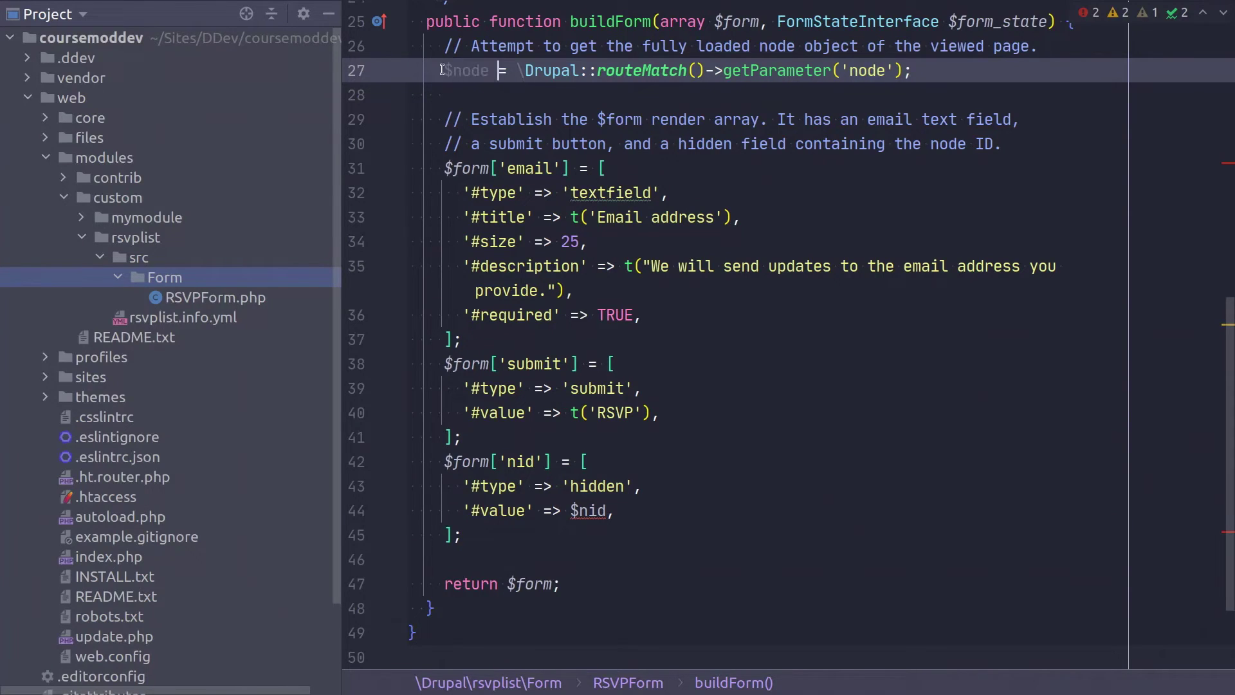
pyautogui.moveTo(442, 69); pyautogui.dragTo(490, 71)
pyautogui.click(489, 71)
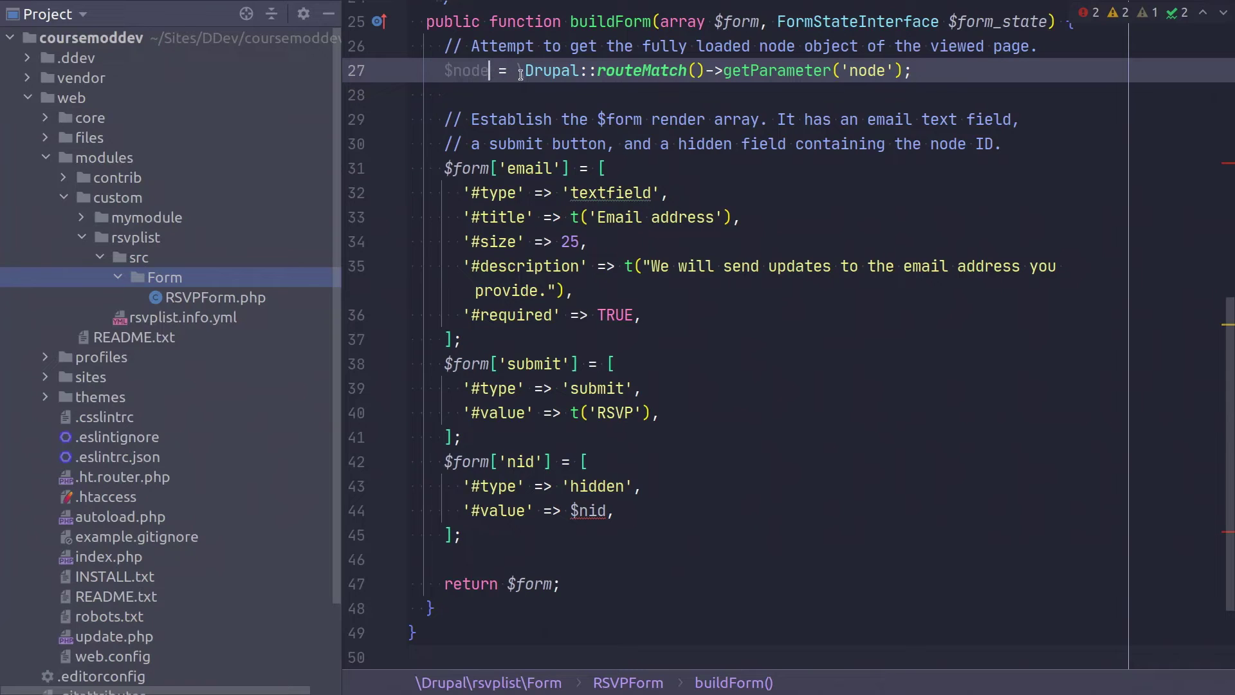
pyautogui.click(925, 73)
pyautogui.click(606, 510)
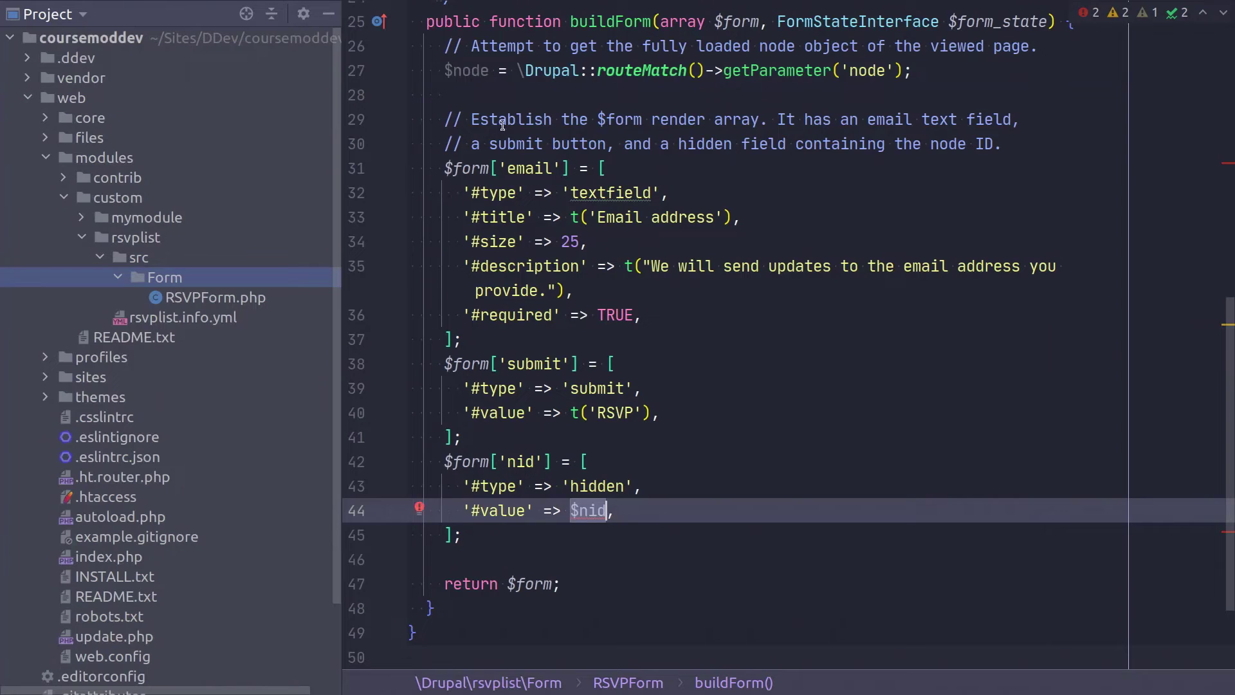
pyautogui.click(477, 72)
pyautogui.click(948, 73)
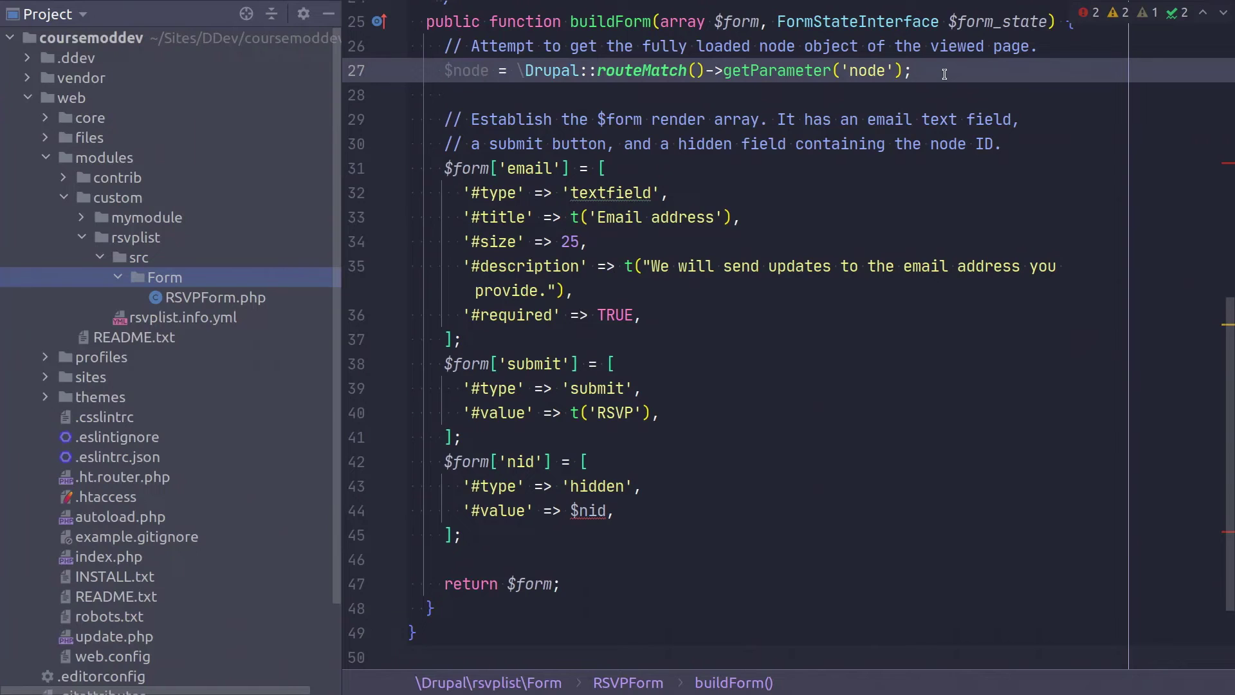
# - Paste the commented if/else block assigning $nid below the $node line
pyautogui.press('Return')
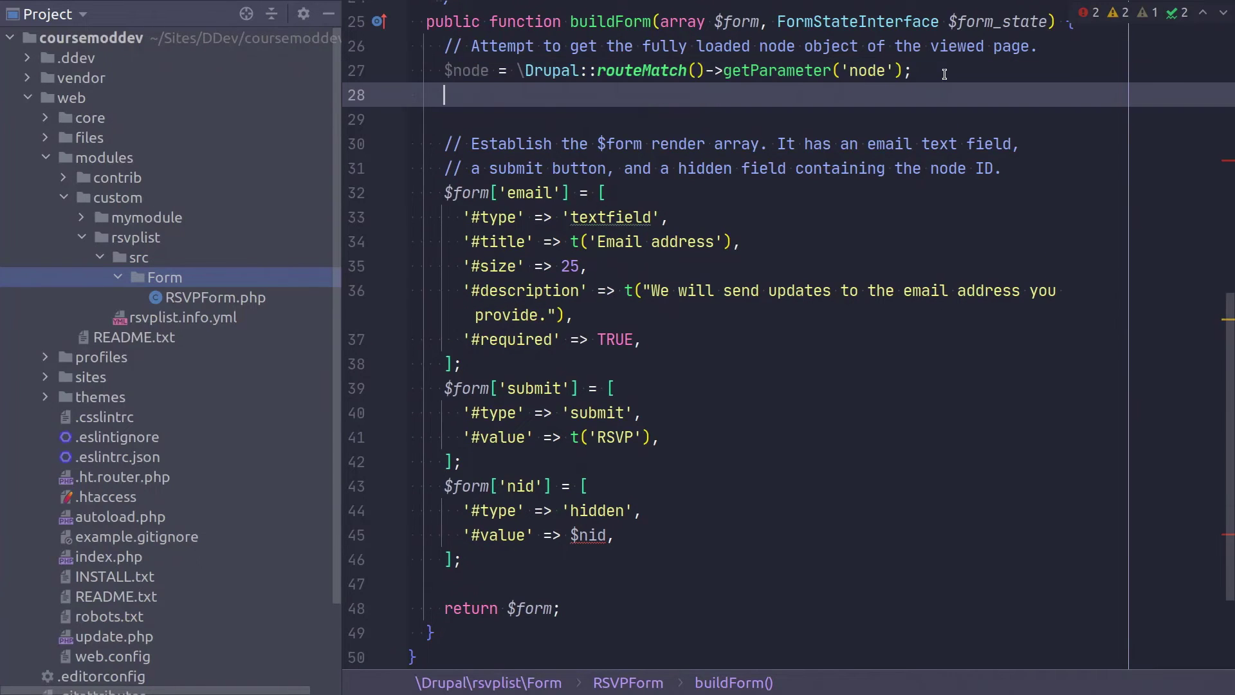
pyautogui.press('Return')
pyautogui.write('// Some pages may not be nodes though and $node will be NULL on those pages.     // If a node was loaded, get the node id.     if ( !(is_null($node)) ) {       $nid = $node->id();     }     else {       // If a node could not be loaded, default to 0;       $nid = 0;     }')
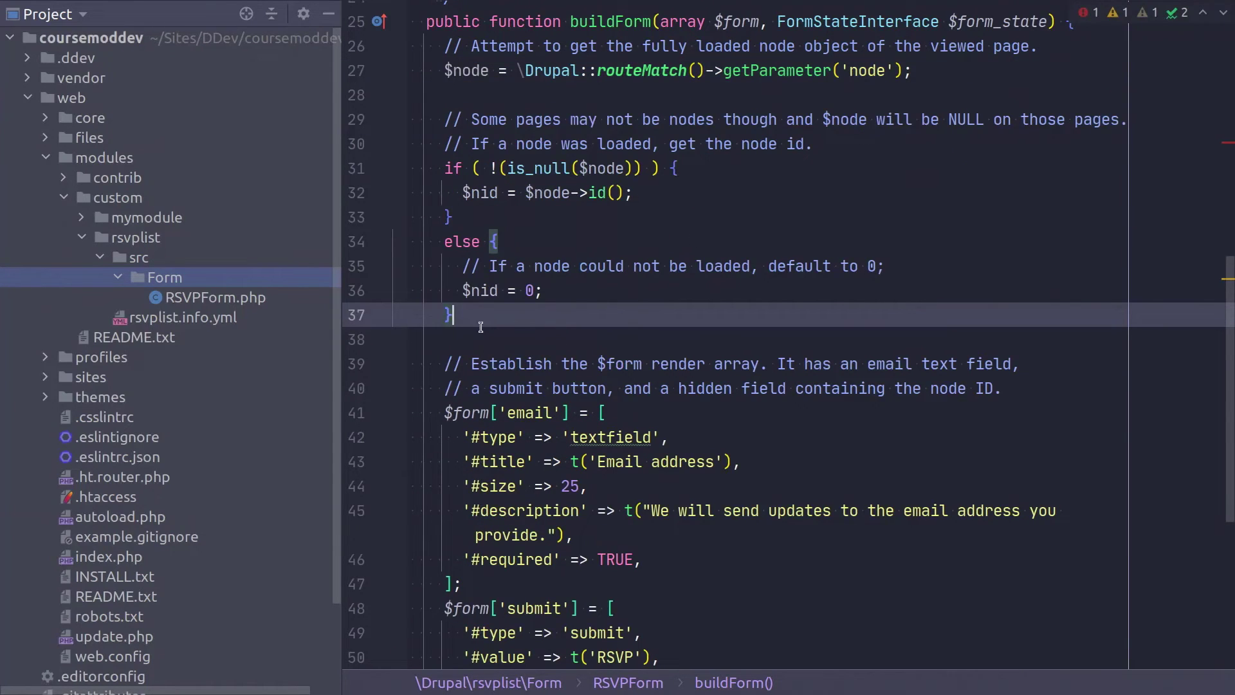
# - Select the if/else block and its else branch, and show where $node comes from
pyautogui.moveTo(453, 315); pyautogui.dragTo(297, 160)
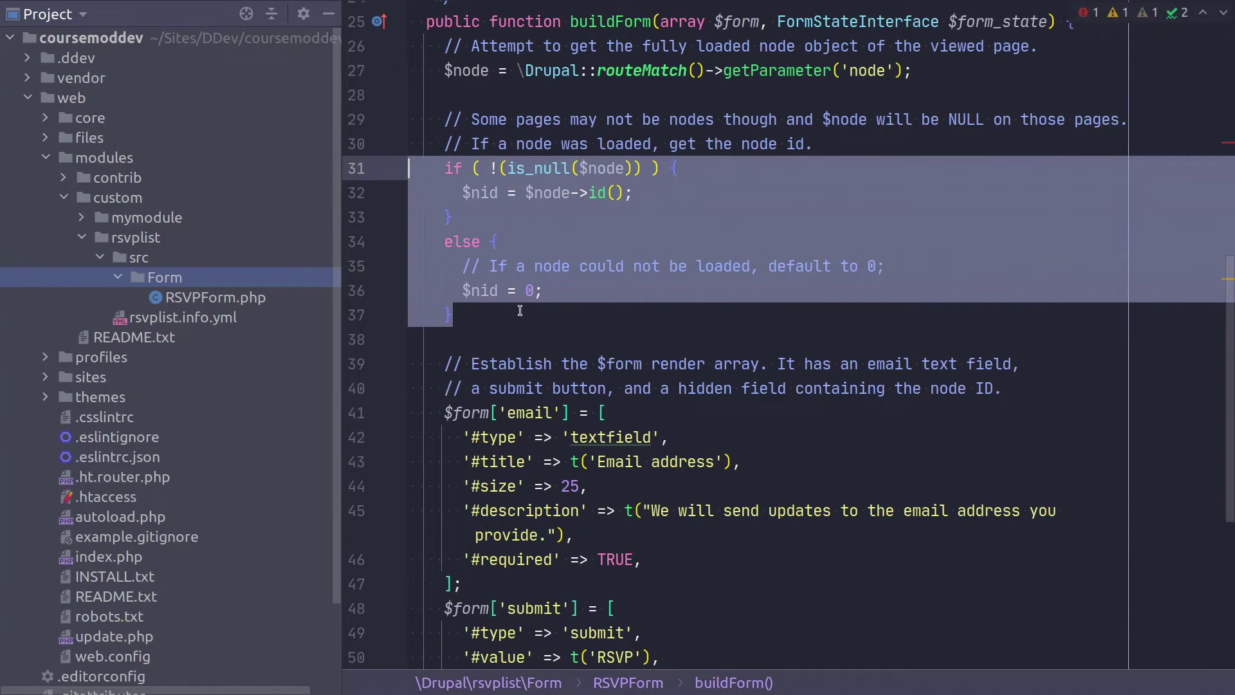
pyautogui.click(450, 172)
pyautogui.click(459, 238)
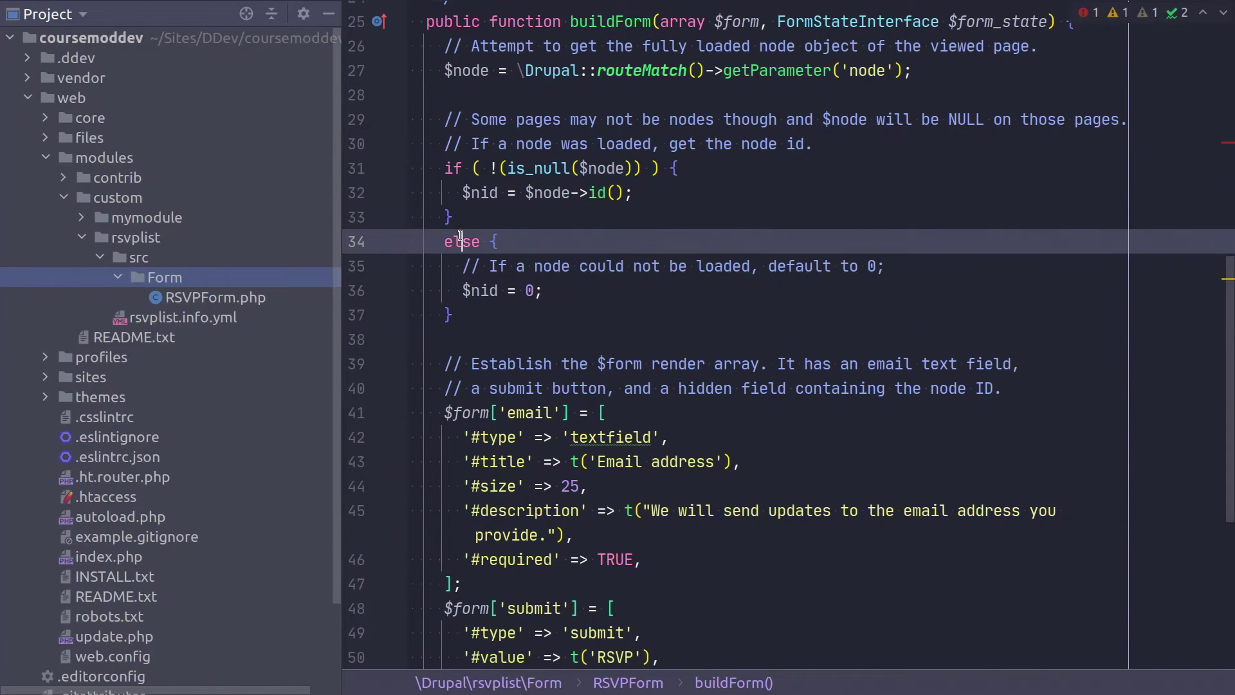
pyautogui.click(490, 311)
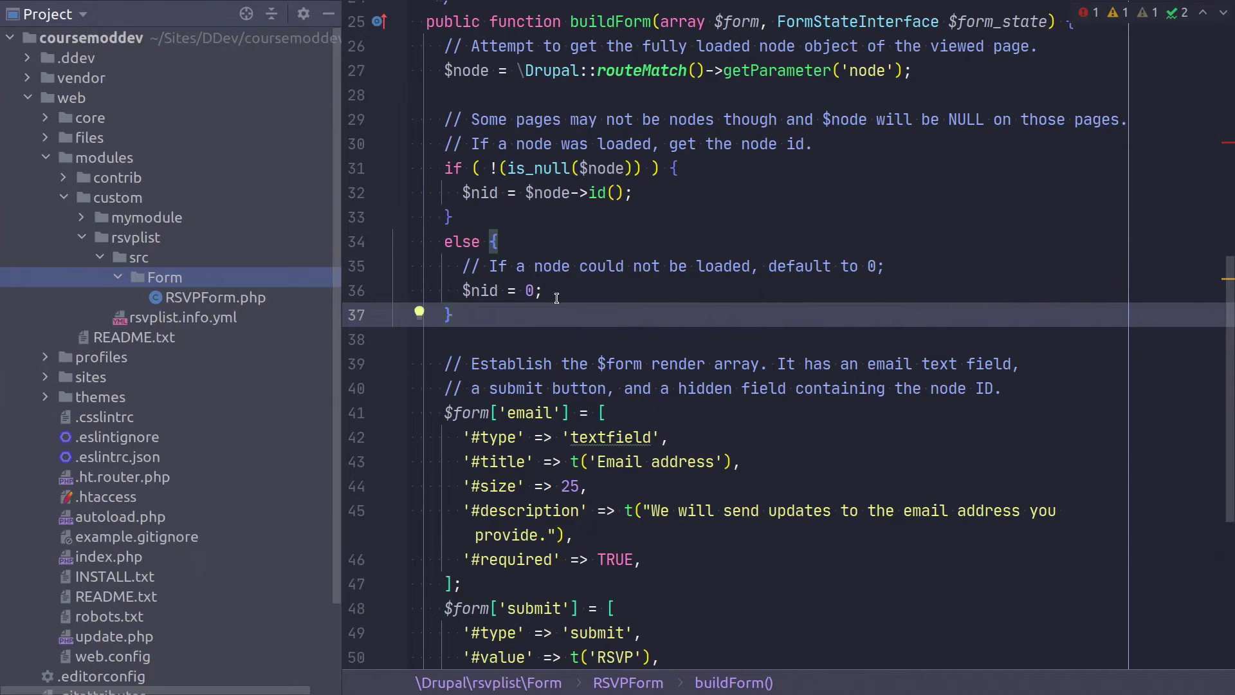
pyautogui.doubleClick(465, 72)
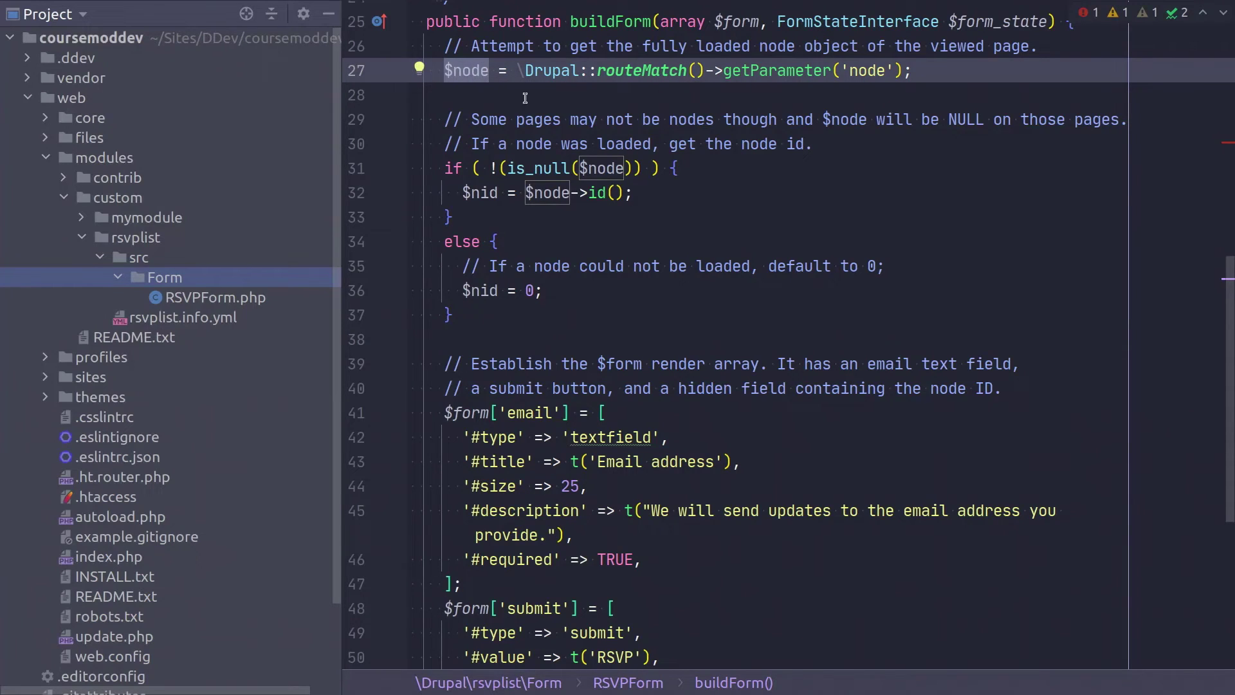
pyautogui.doubleClick(866, 70)
pyautogui.click(485, 72)
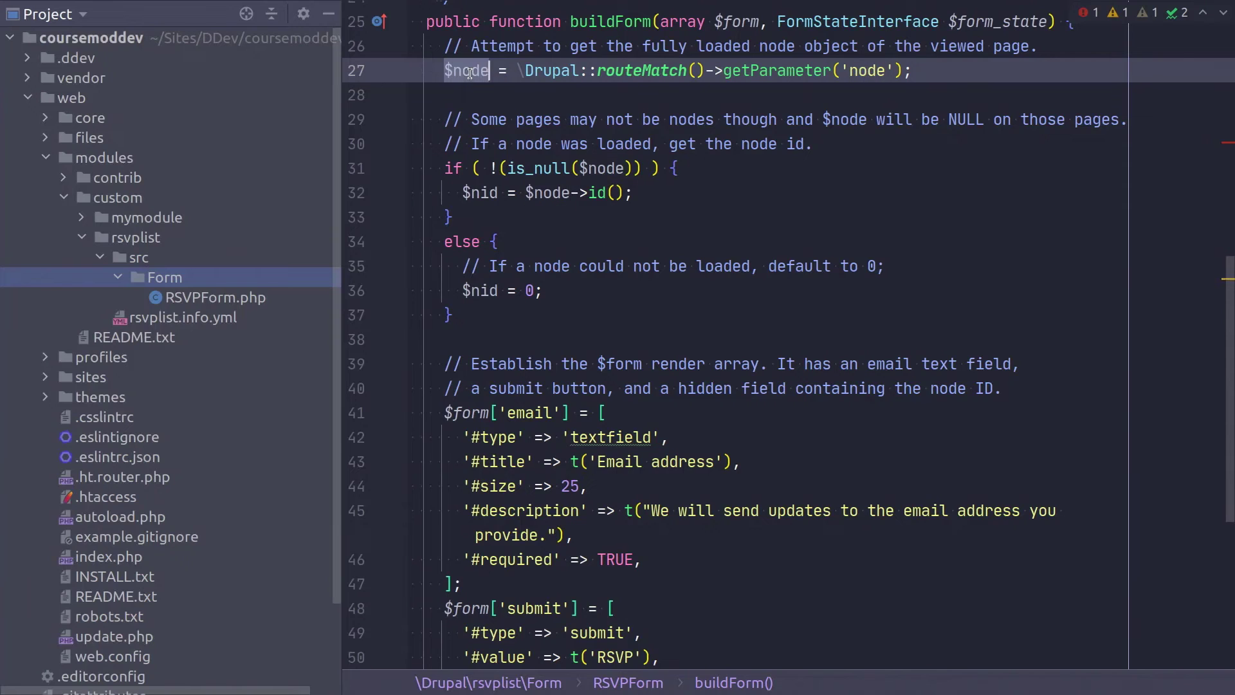
# - Walk through the !is_null($node) check, the $node->id() assignment and the default $nid = 0
pyautogui.click(536, 167)
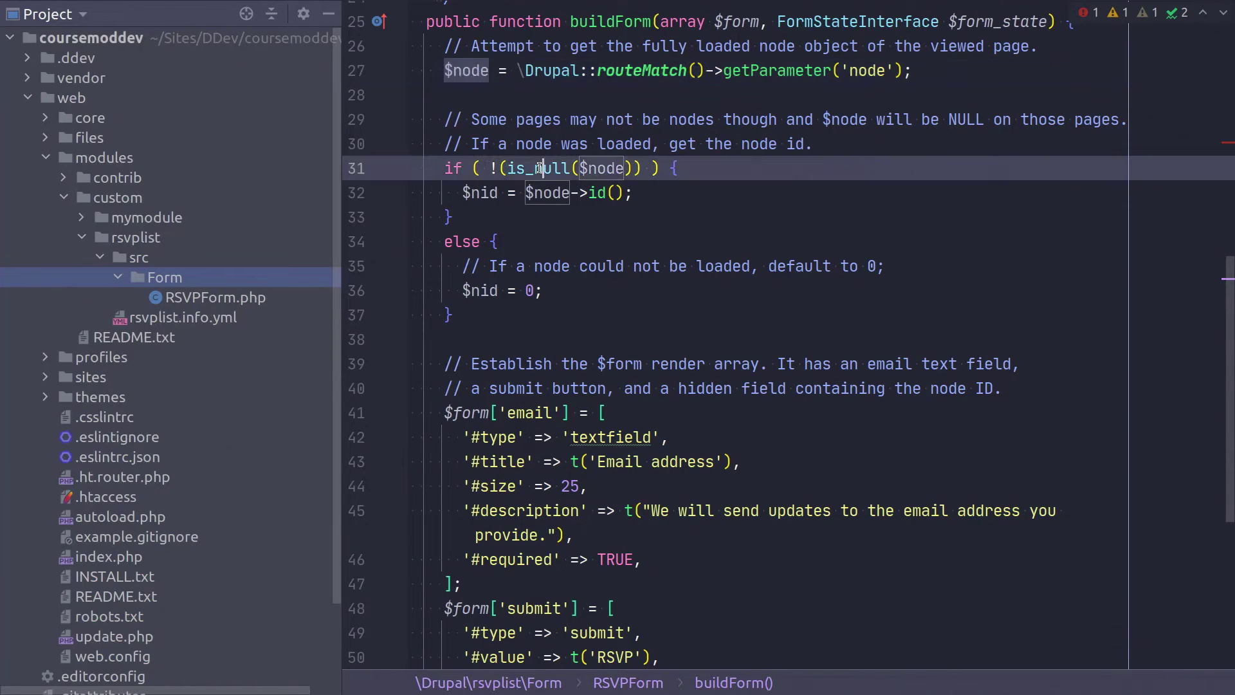
pyautogui.click(496, 168)
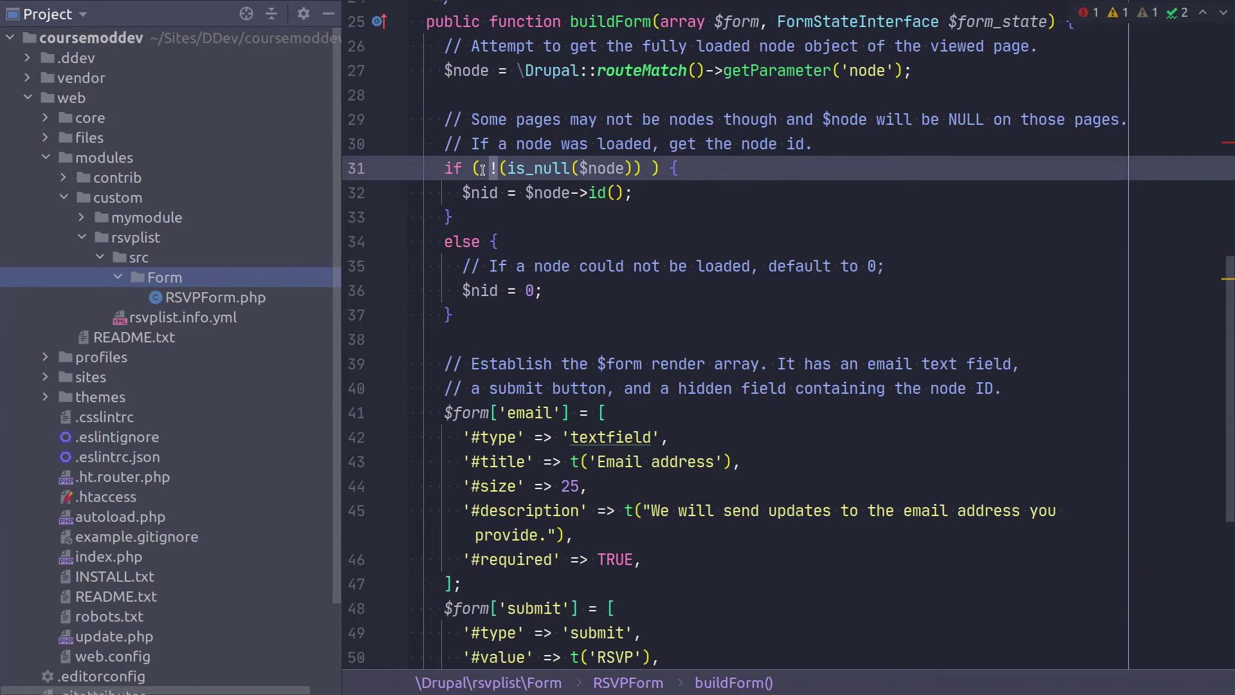
pyautogui.click(489, 169)
pyautogui.moveTo(490, 169); pyautogui.dragTo(629, 166)
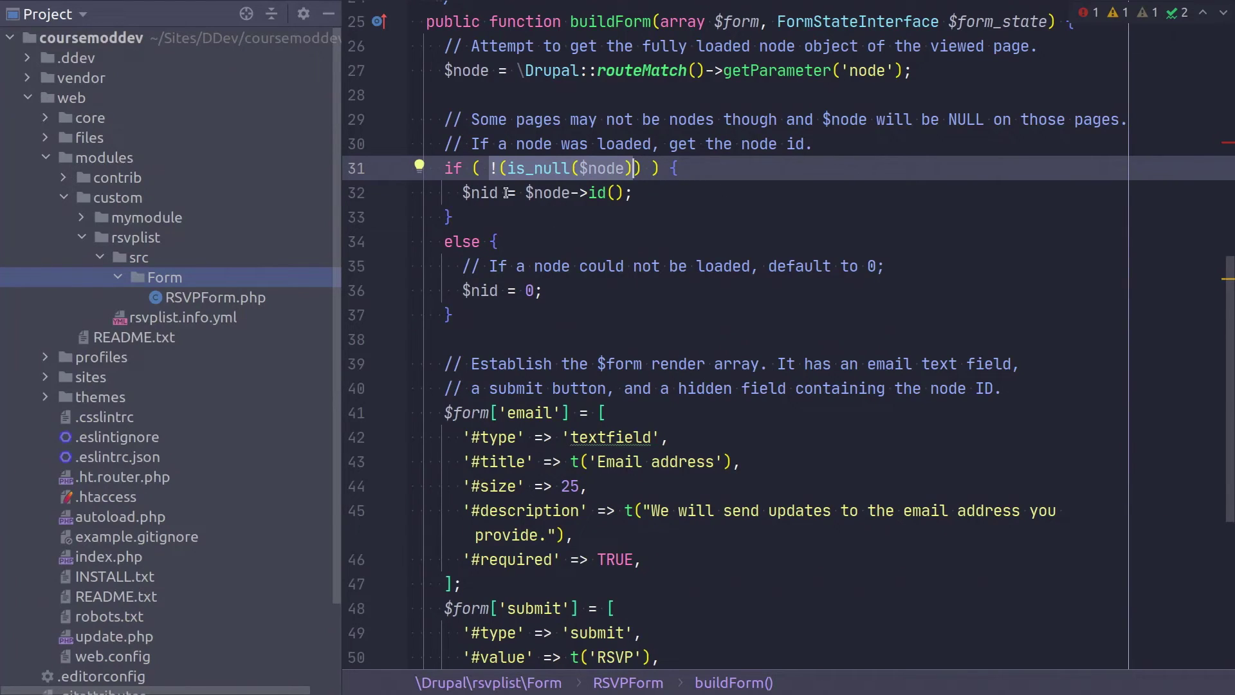
pyautogui.click(551, 196)
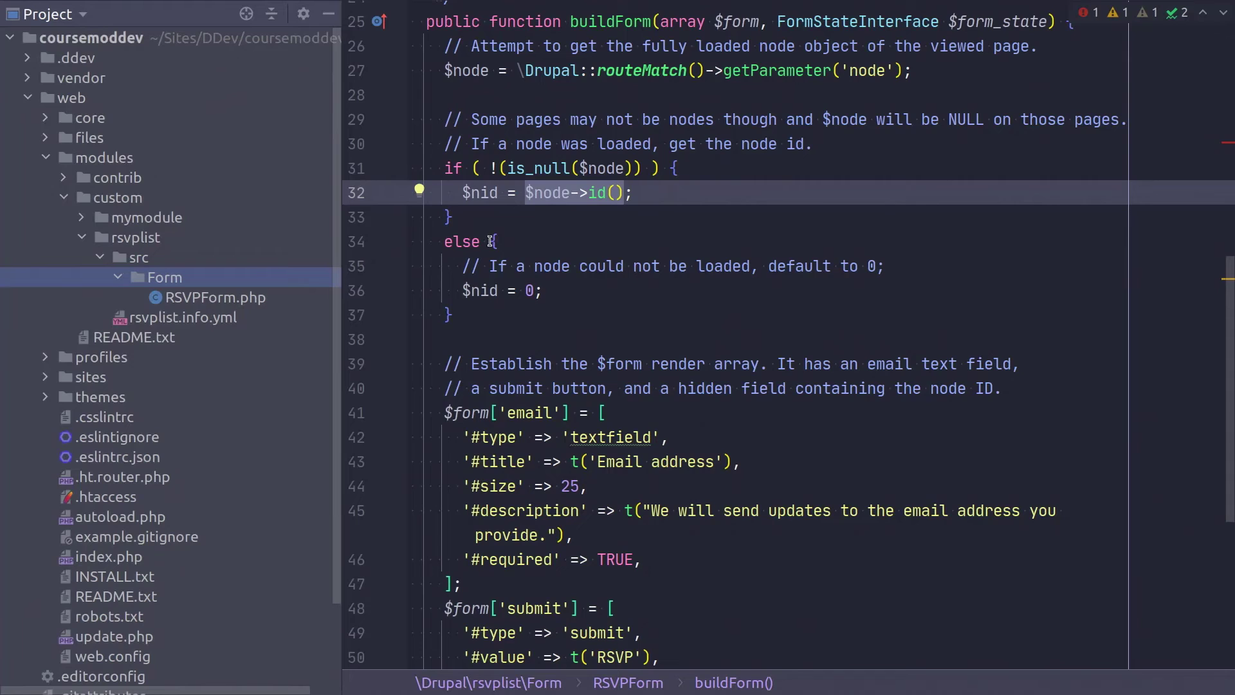
pyautogui.click(487, 291)
pyautogui.click(546, 290)
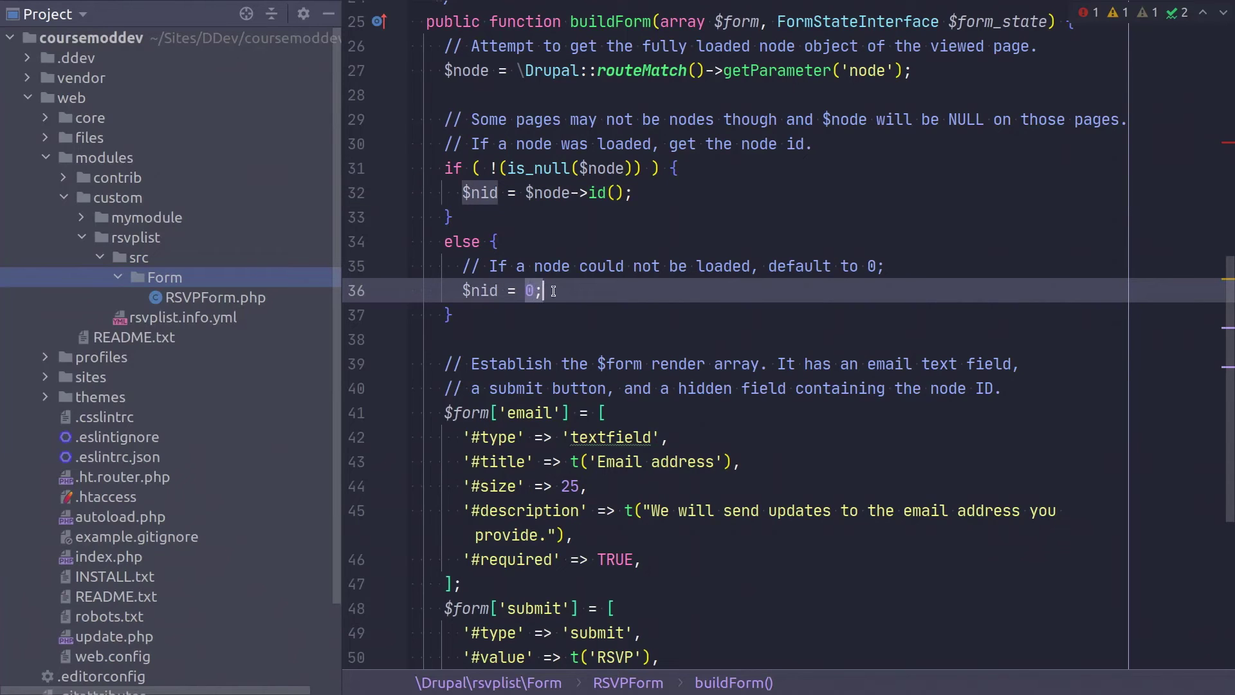
pyautogui.click(473, 316)
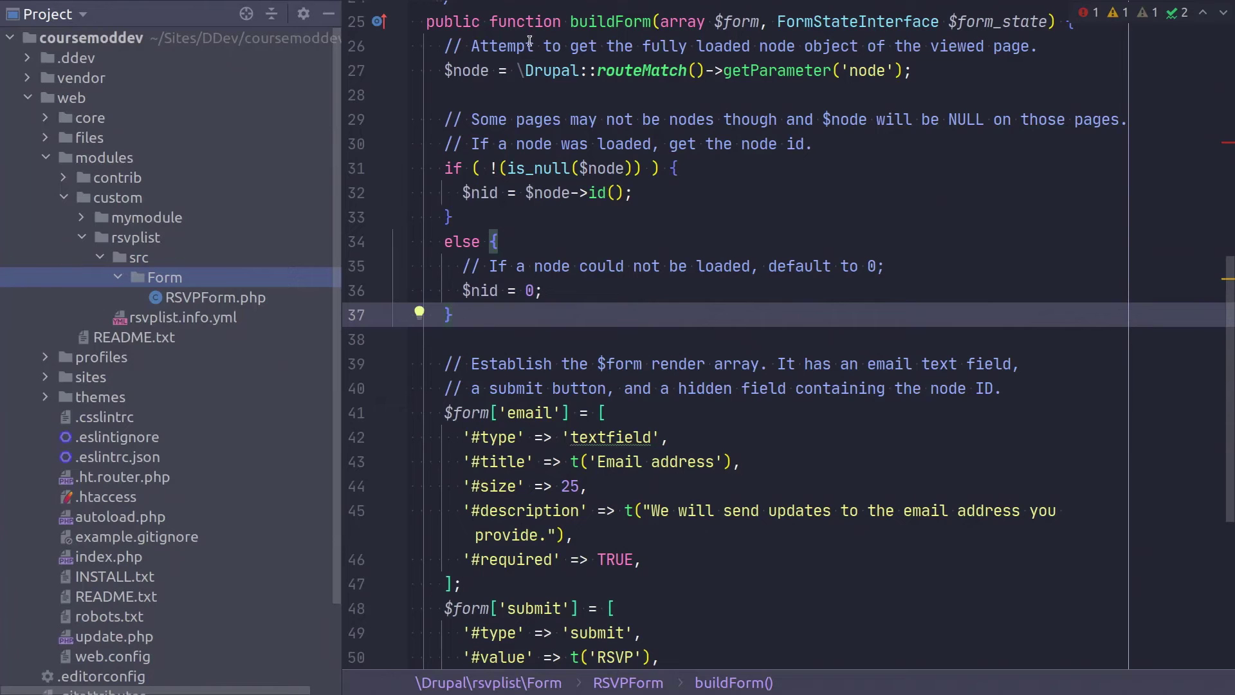
# - Below buildForm, insert the submitForm(array &$form, FormStateInterface $form_state) stub and open its empty body
pyautogui.scroll(-2, 526, 265)
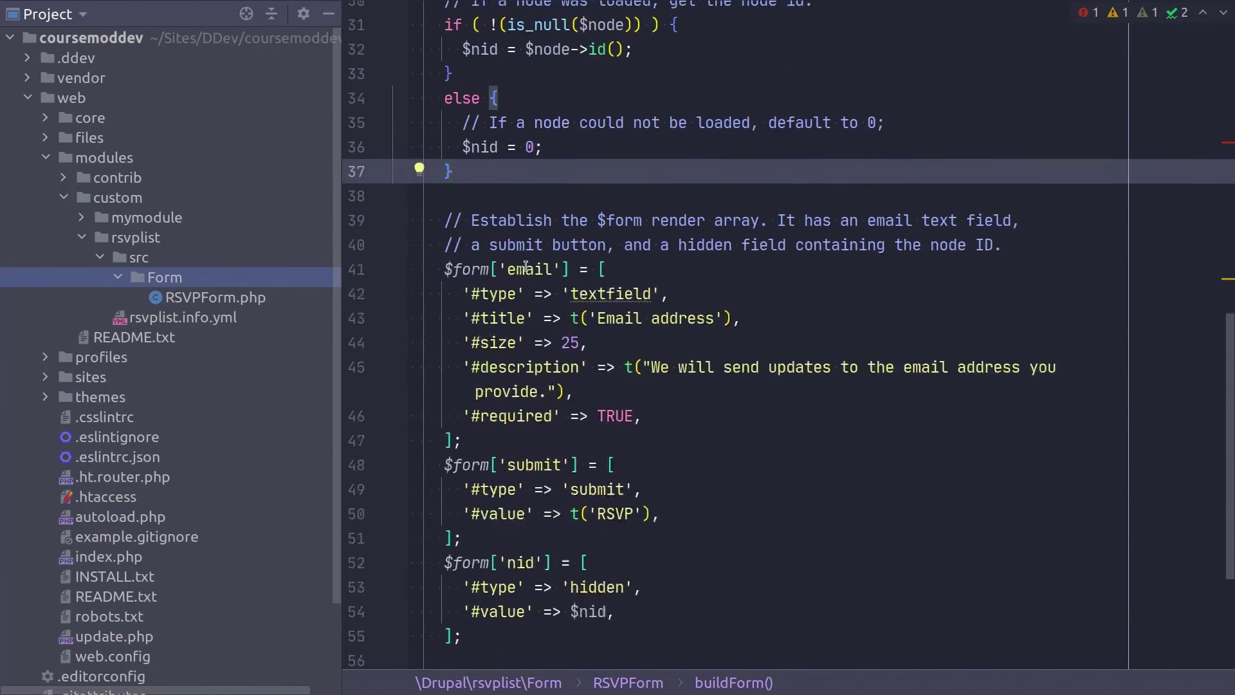
pyautogui.scroll(-3, 527, 268)
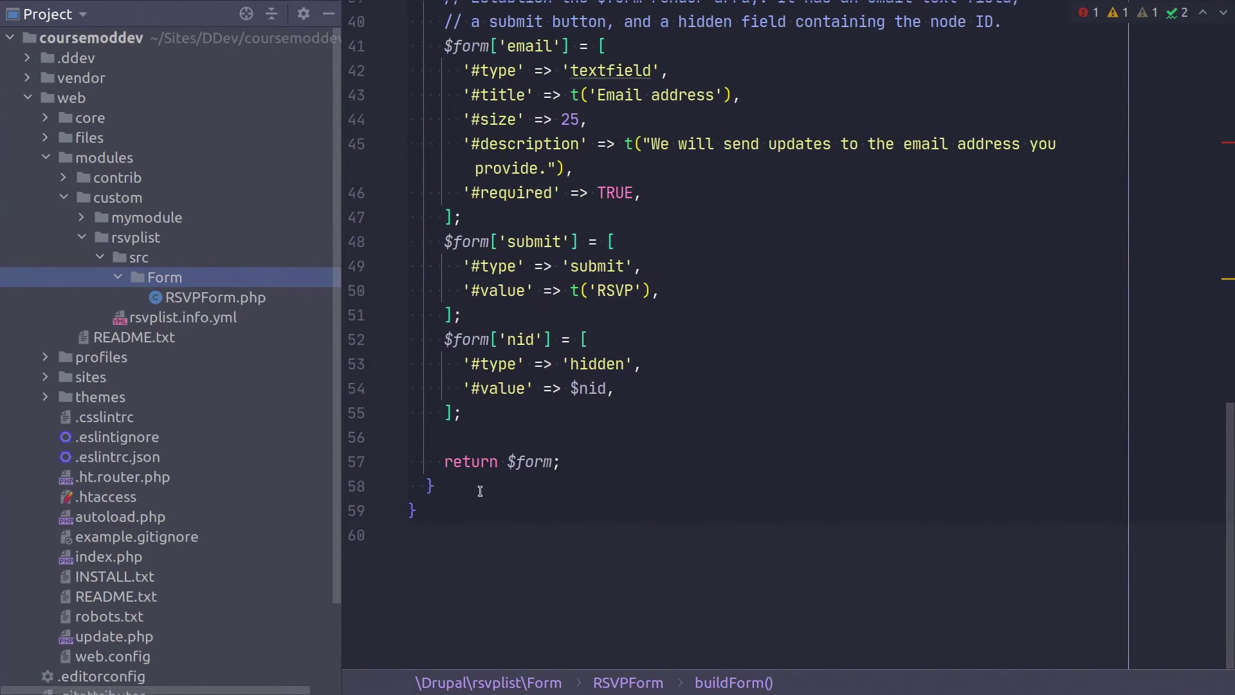
pyautogui.click(479, 489)
pyautogui.press('Return')
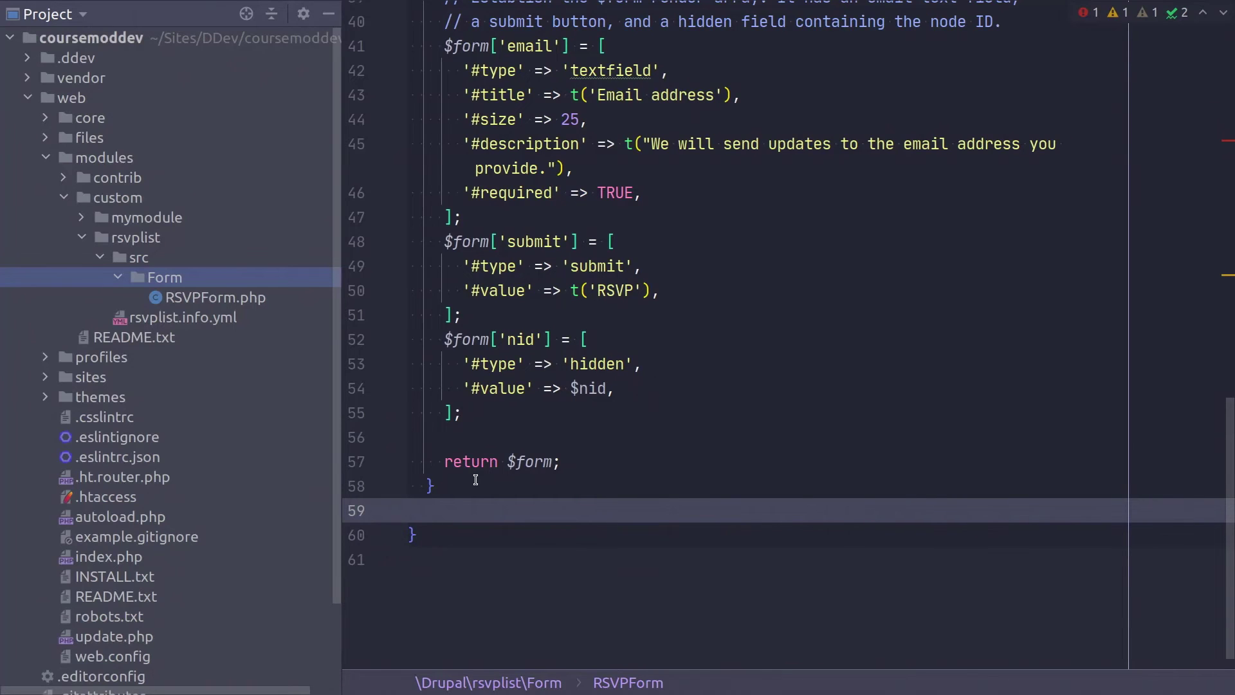
pyautogui.press('Return')
pyautogui.hotkey('ctrl', 'i')
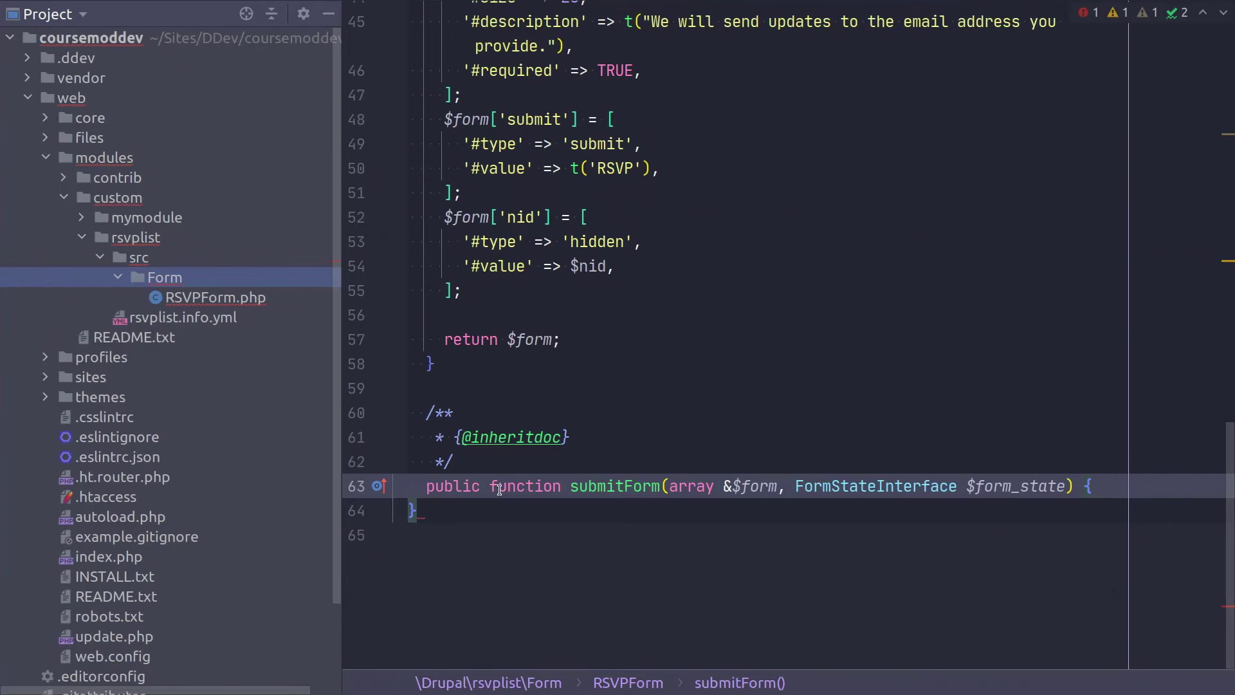
pyautogui.hotkey('ctrl', 'shift', 'Return')
pyautogui.click(445, 533)
pyautogui.click(1099, 487)
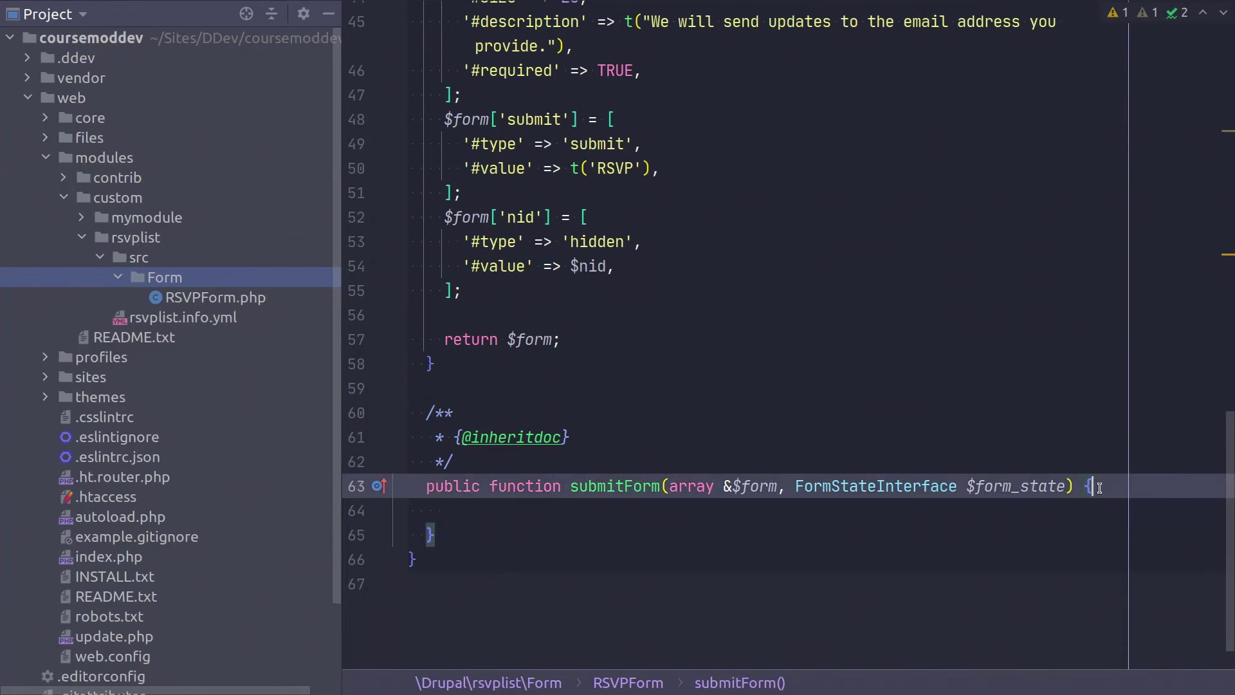
pyautogui.click(474, 537)
pyautogui.click(474, 506)
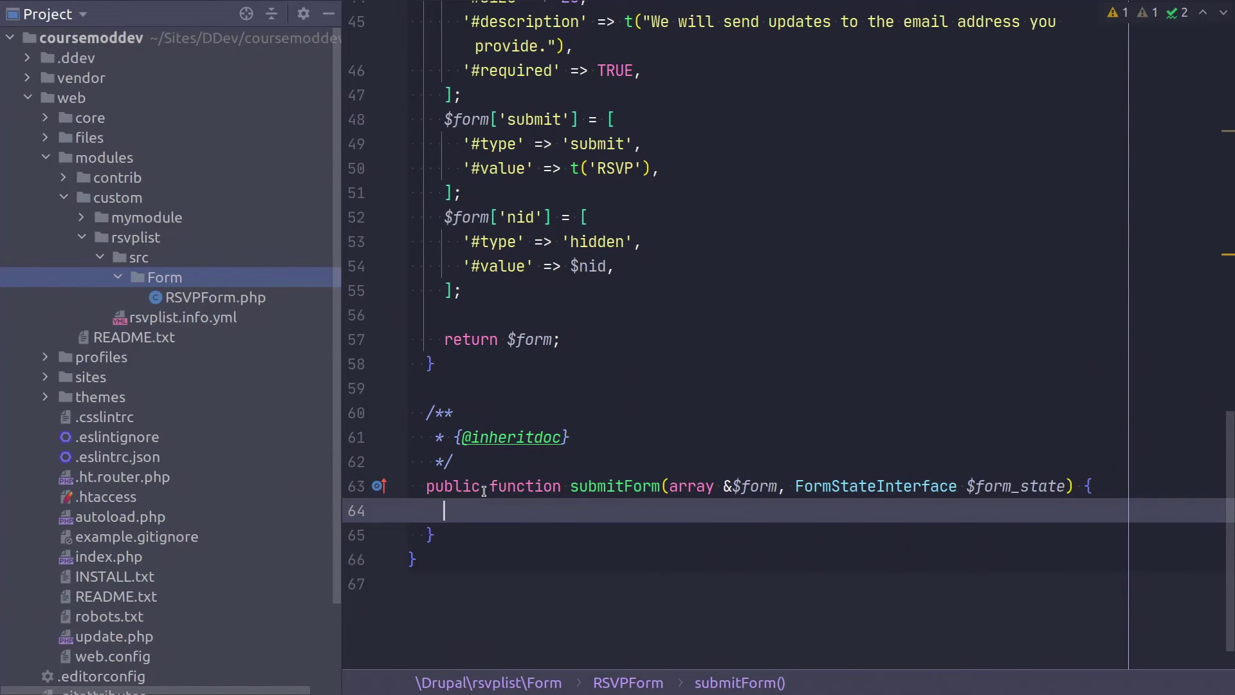
pyautogui.write('$submitted_email = $form_state->getValue(\'email\');     $this->messenger()->addMessage(t("The form is working! You entered @entry.",       [\'@entry\' => $submitted_email]));')
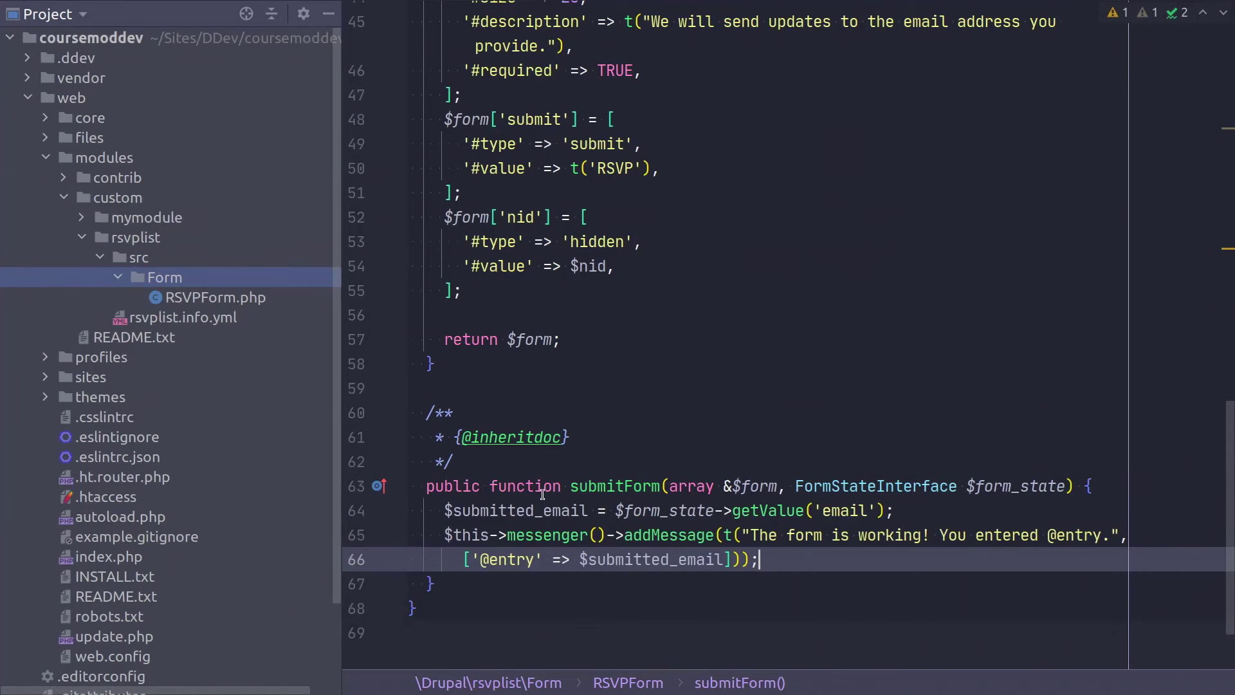
pyautogui.scroll(-2, 546, 495)
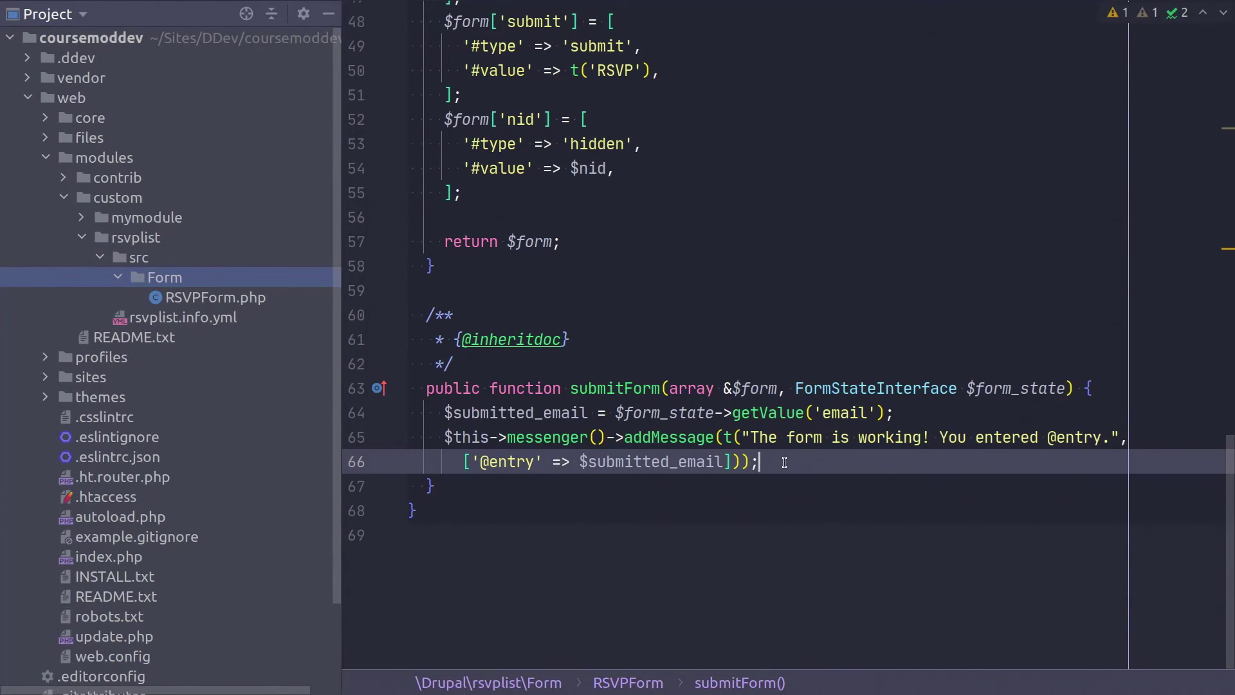
pyautogui.doubleClick(598, 387)
pyautogui.moveTo(791, 463)
pyautogui.mouseDown()
pyautogui.moveTo(495, 471)
pyautogui.moveTo(225, 407)
pyautogui.mouseUp()
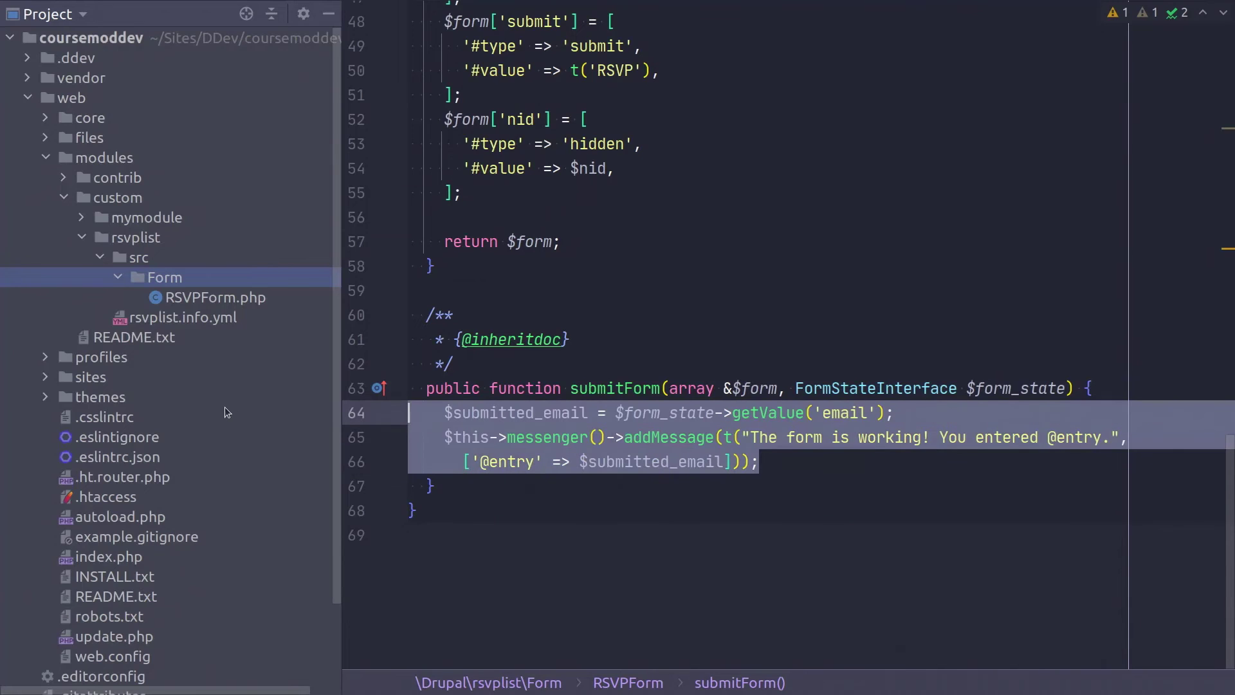
pyautogui.click(782, 465)
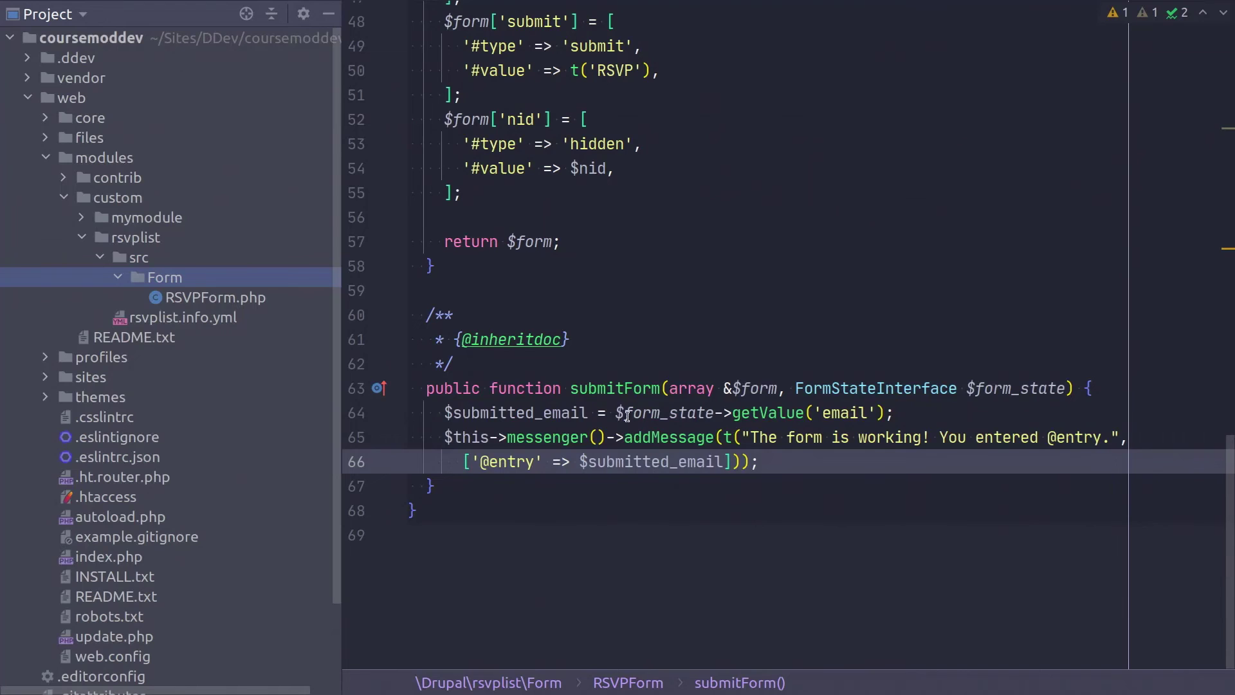
pyautogui.click(541, 414)
pyautogui.click(652, 414)
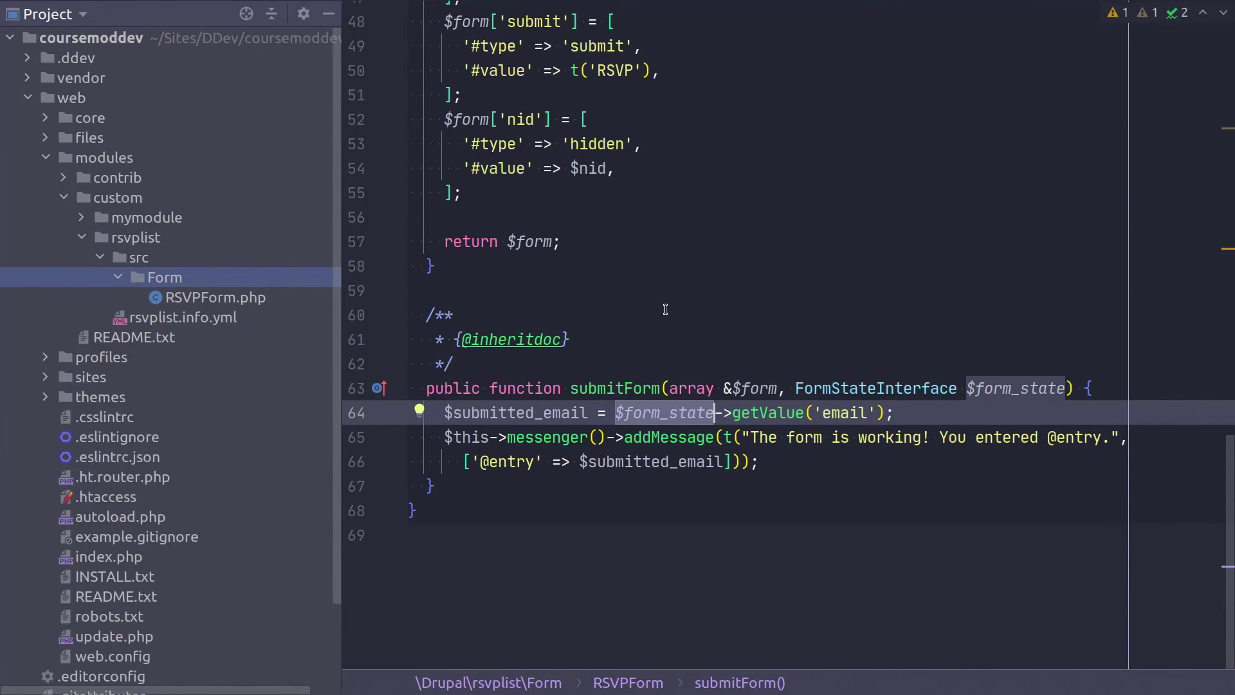
pyautogui.scroll(1, 663, 309)
pyautogui.scroll(1, 663, 308)
pyautogui.scroll(1, 484, 347)
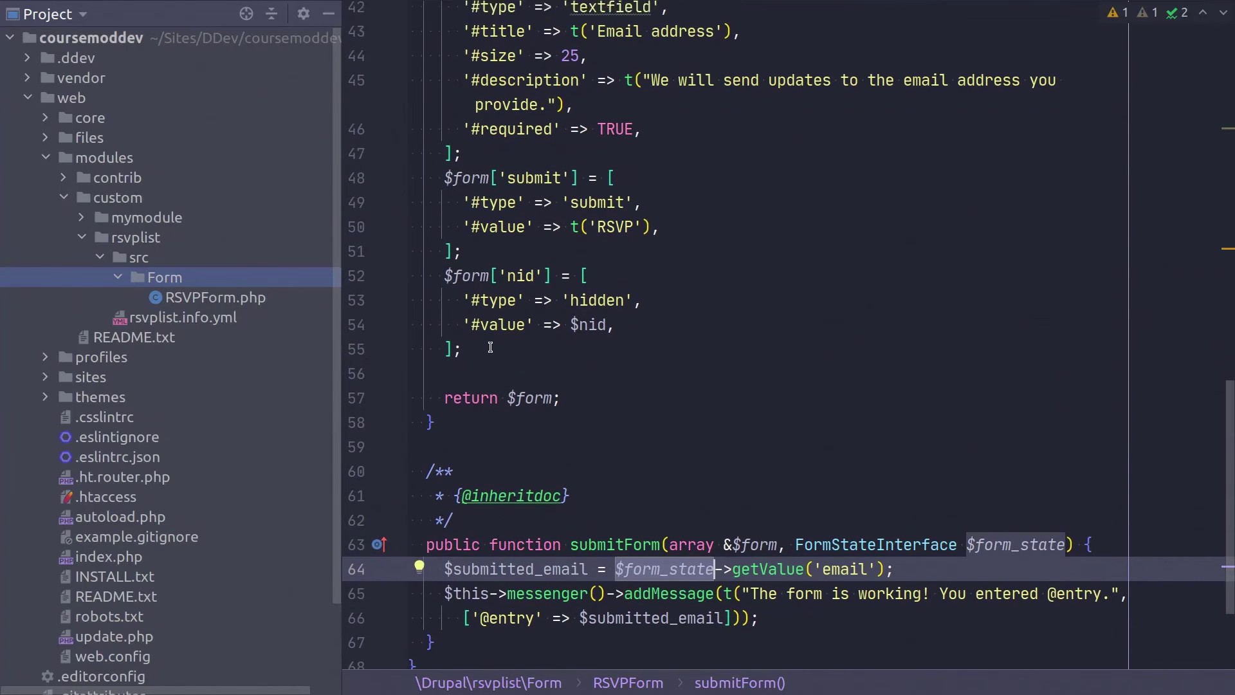
pyautogui.moveTo(489, 412); pyautogui.dragTo(380, 64)
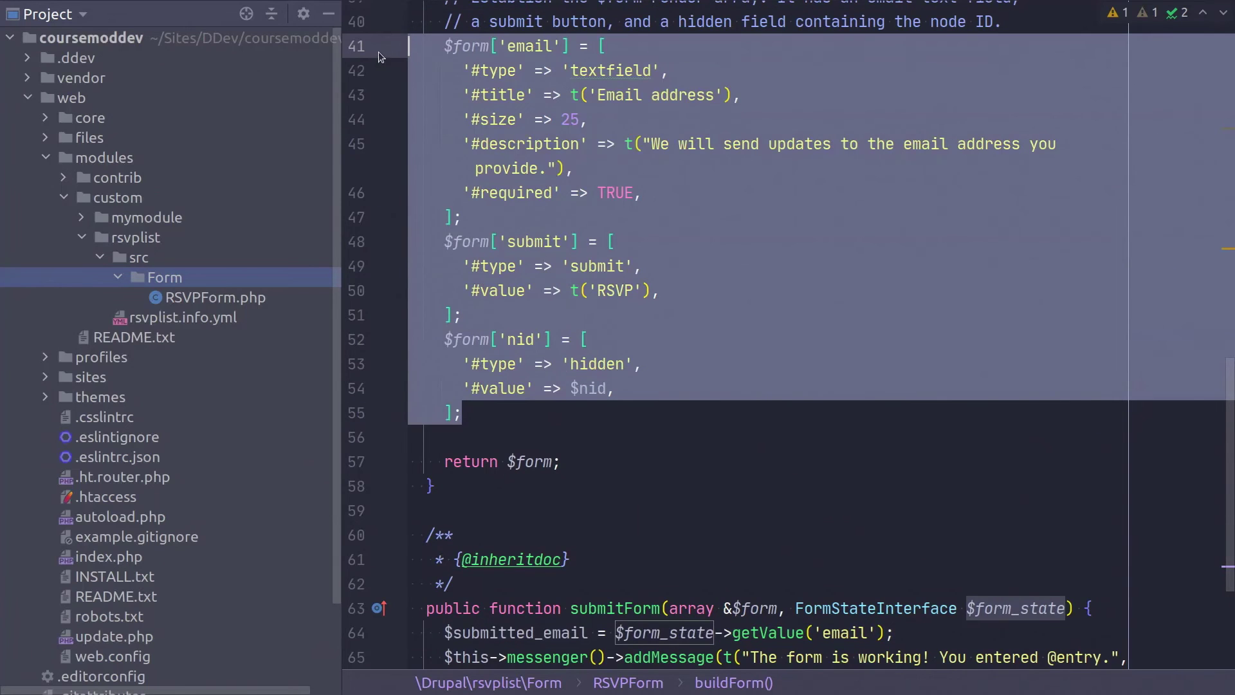
pyautogui.scroll(-2, 675, 362)
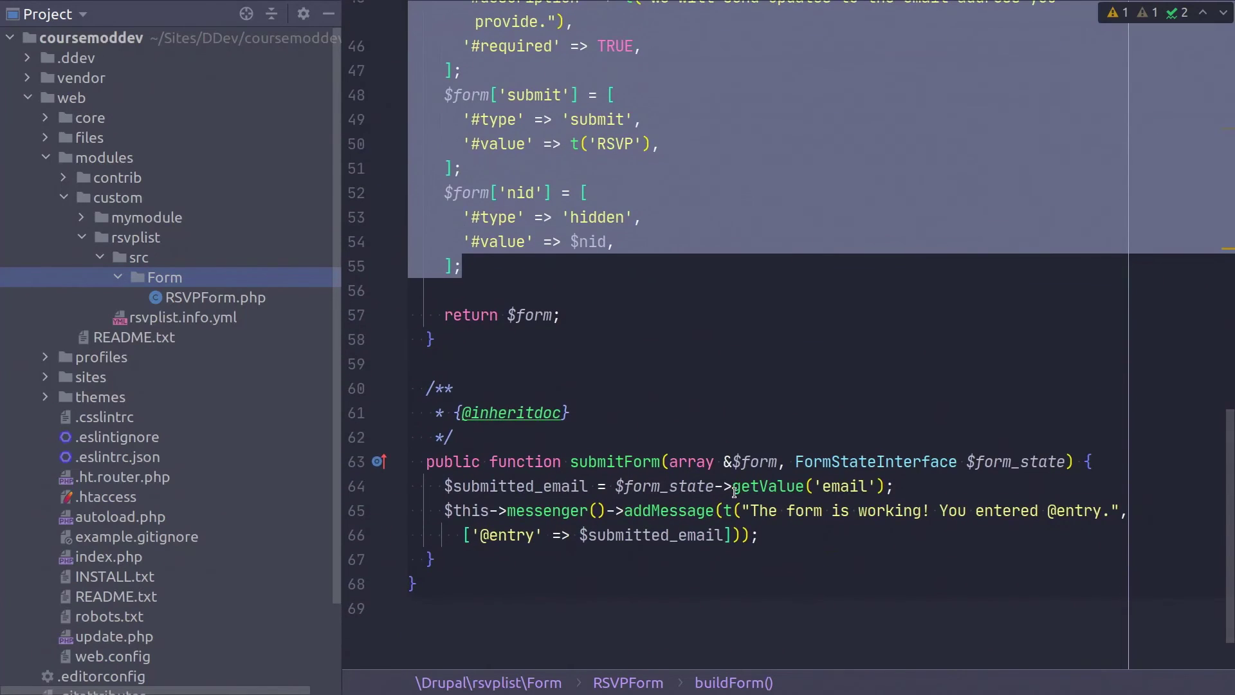
pyautogui.click(904, 487)
pyautogui.click(712, 486)
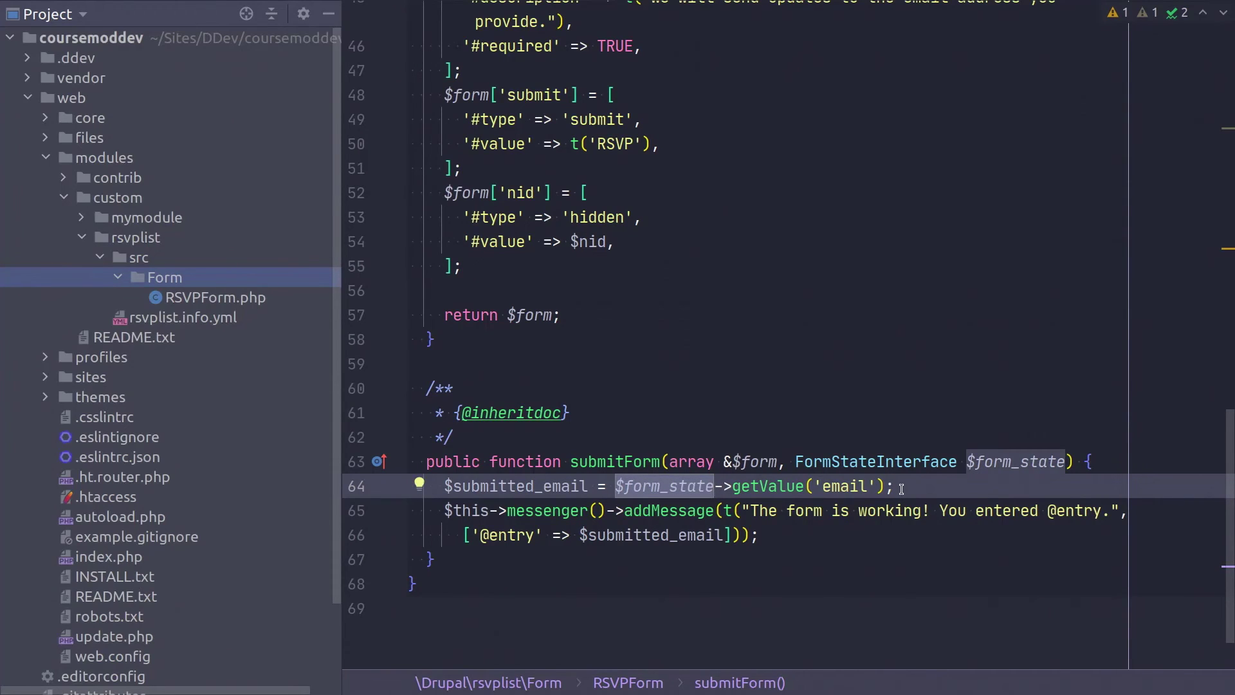
pyautogui.doubleClick(768, 486)
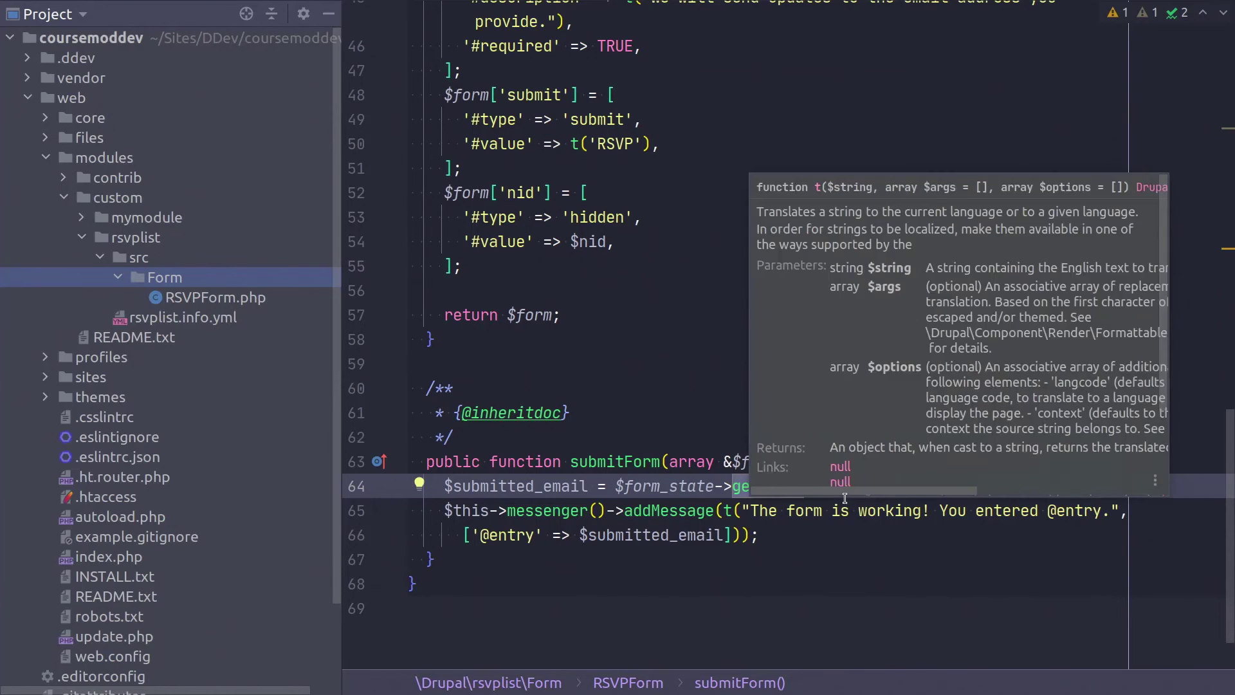
pyautogui.doubleClick(849, 487)
pyautogui.scroll(4, 707, 322)
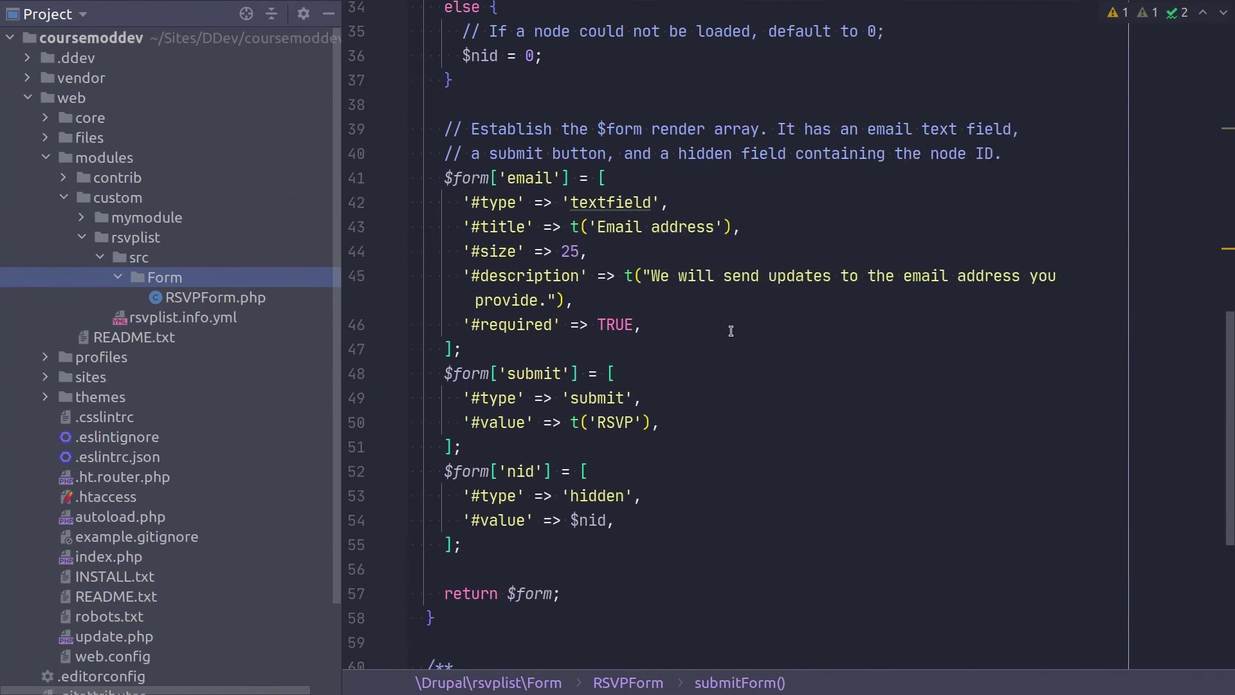
pyautogui.doubleClick(531, 192)
pyautogui.scroll(-3, 669, 315)
pyautogui.scroll(-3, 669, 316)
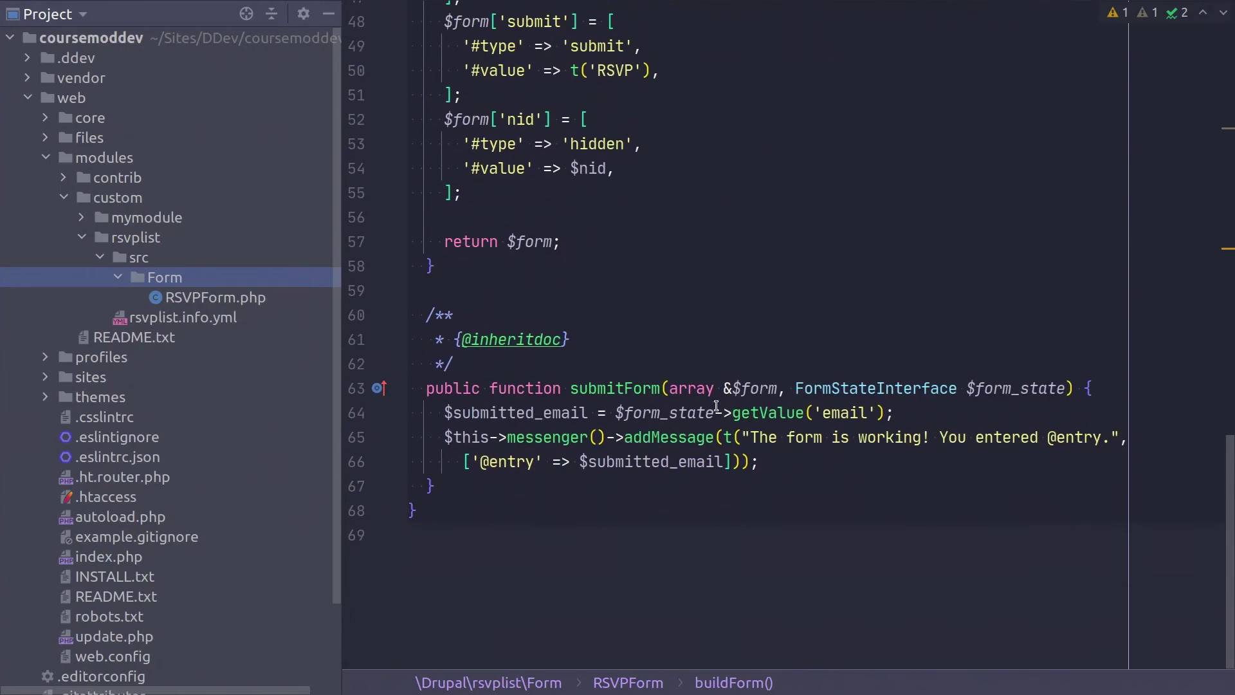
pyautogui.doubleClick(474, 414)
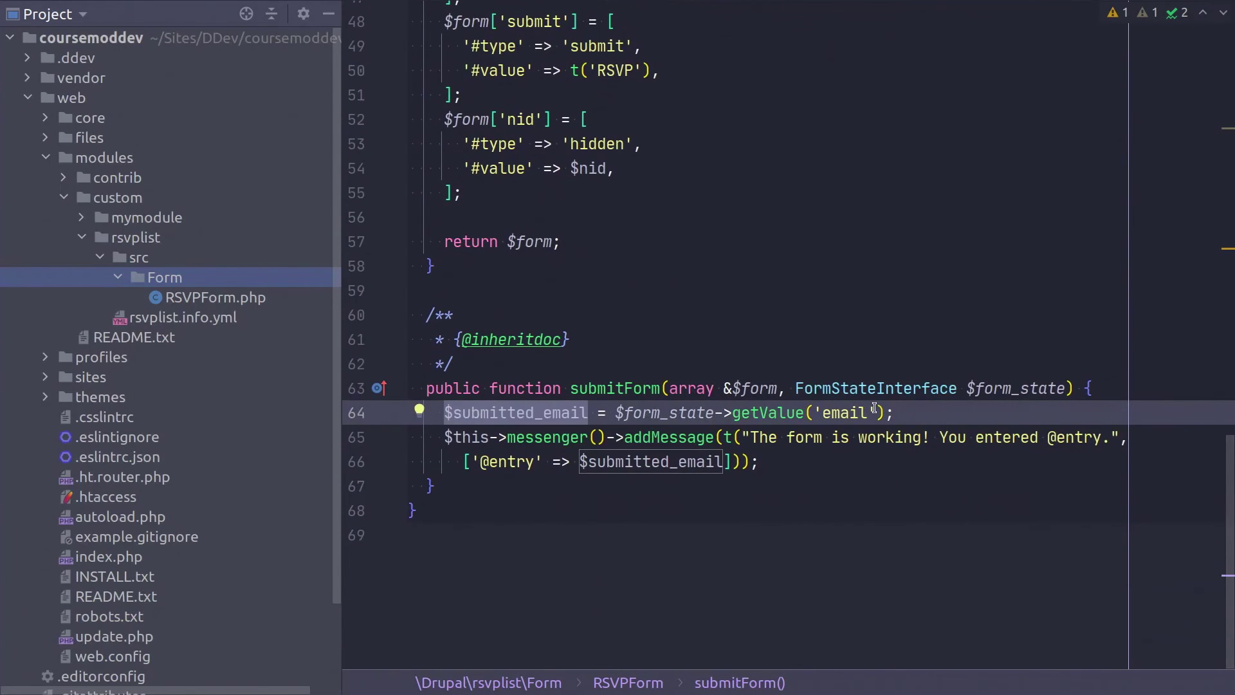
pyautogui.doubleClick(834, 413)
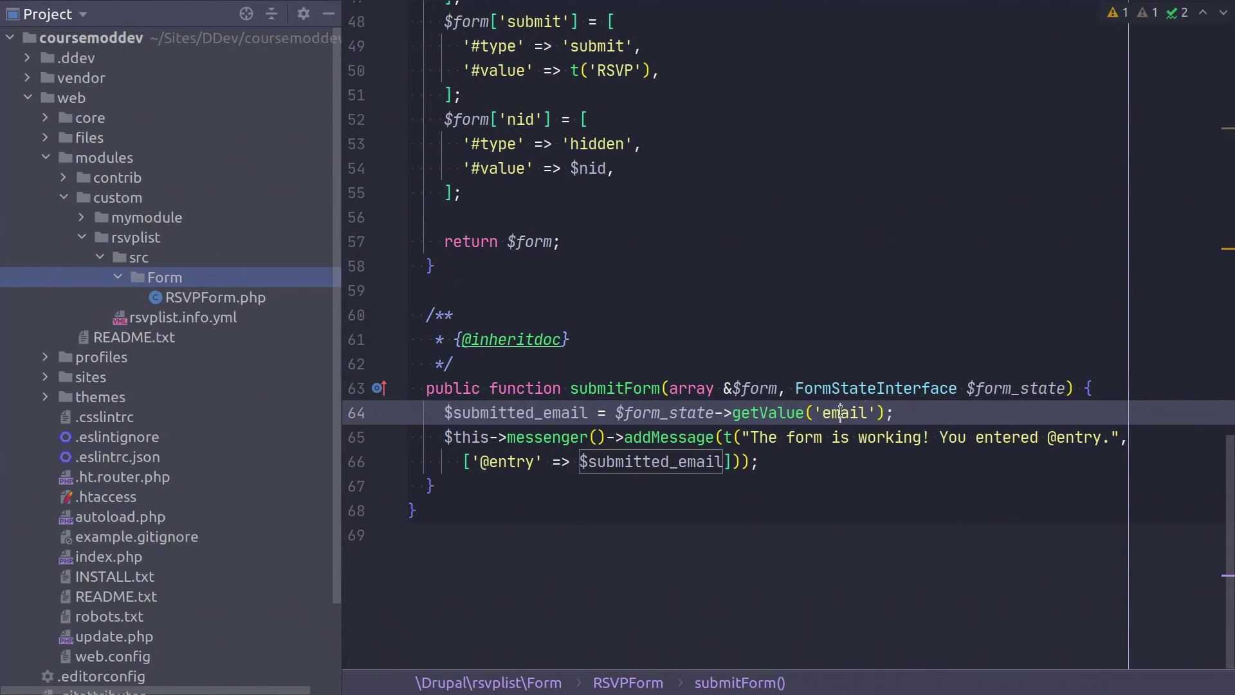
pyautogui.scroll(4, 805, 296)
pyautogui.scroll(2, 805, 296)
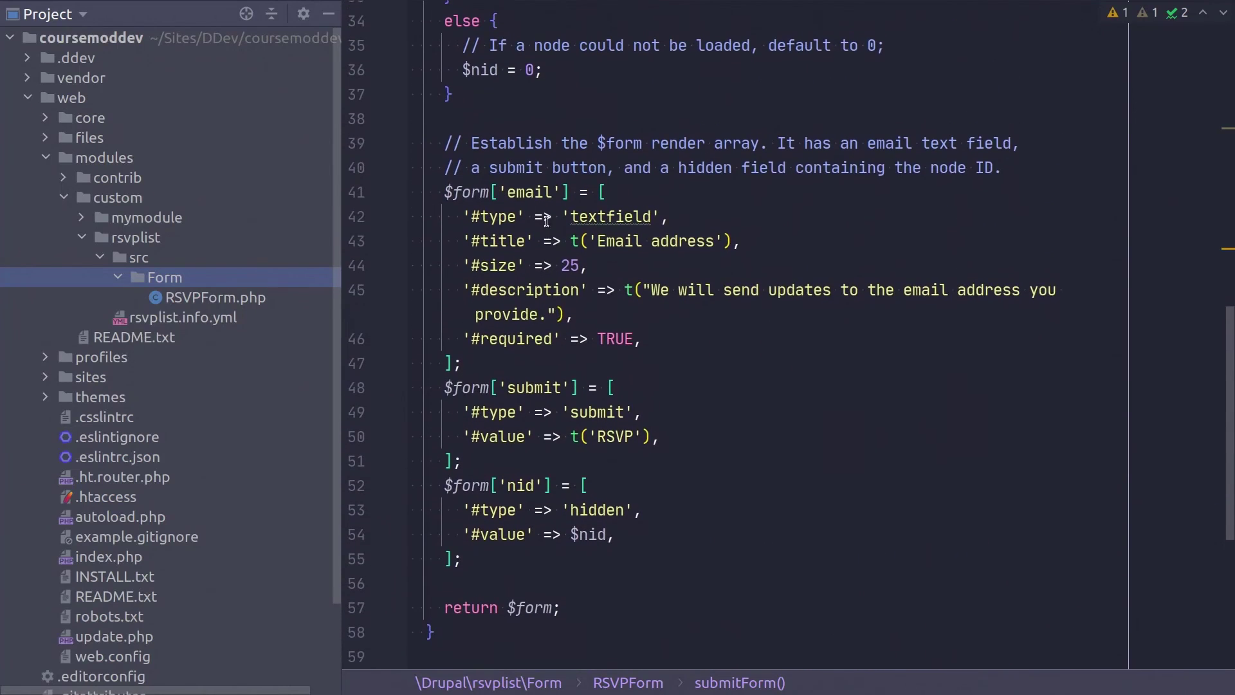
pyautogui.doubleClick(529, 192)
pyautogui.moveTo(472, 363); pyautogui.dragTo(390, 191)
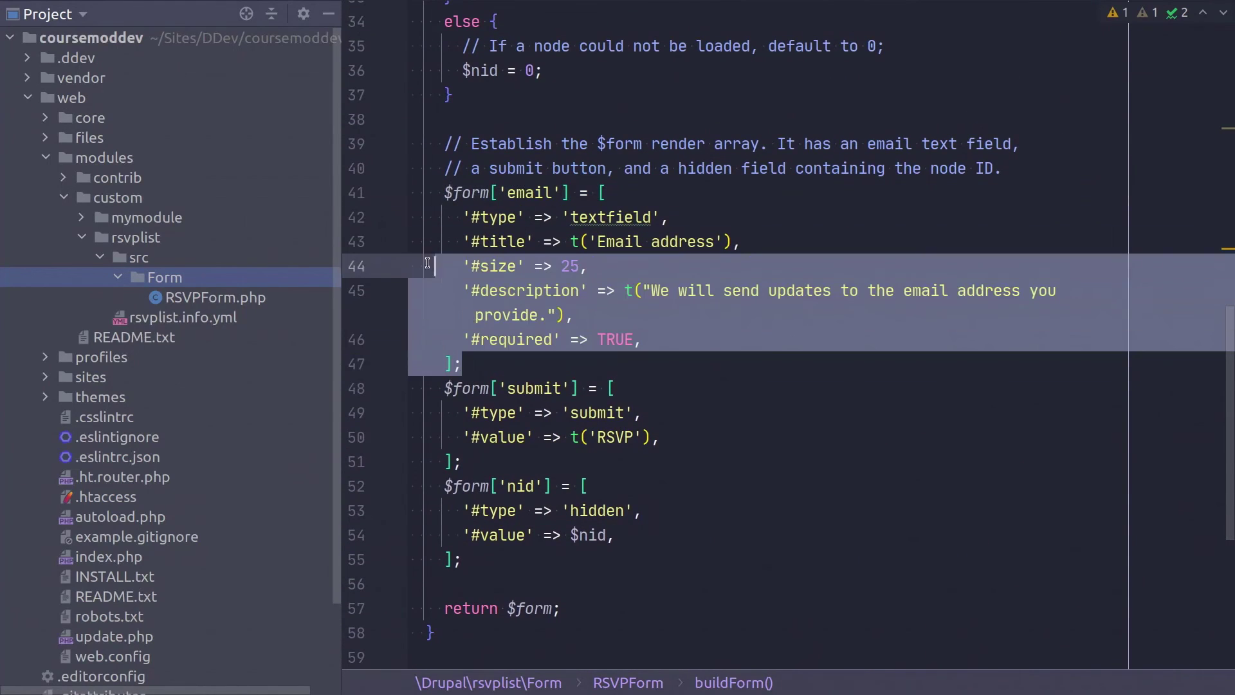
pyautogui.scroll(-4, 676, 309)
pyautogui.scroll(-3, 677, 309)
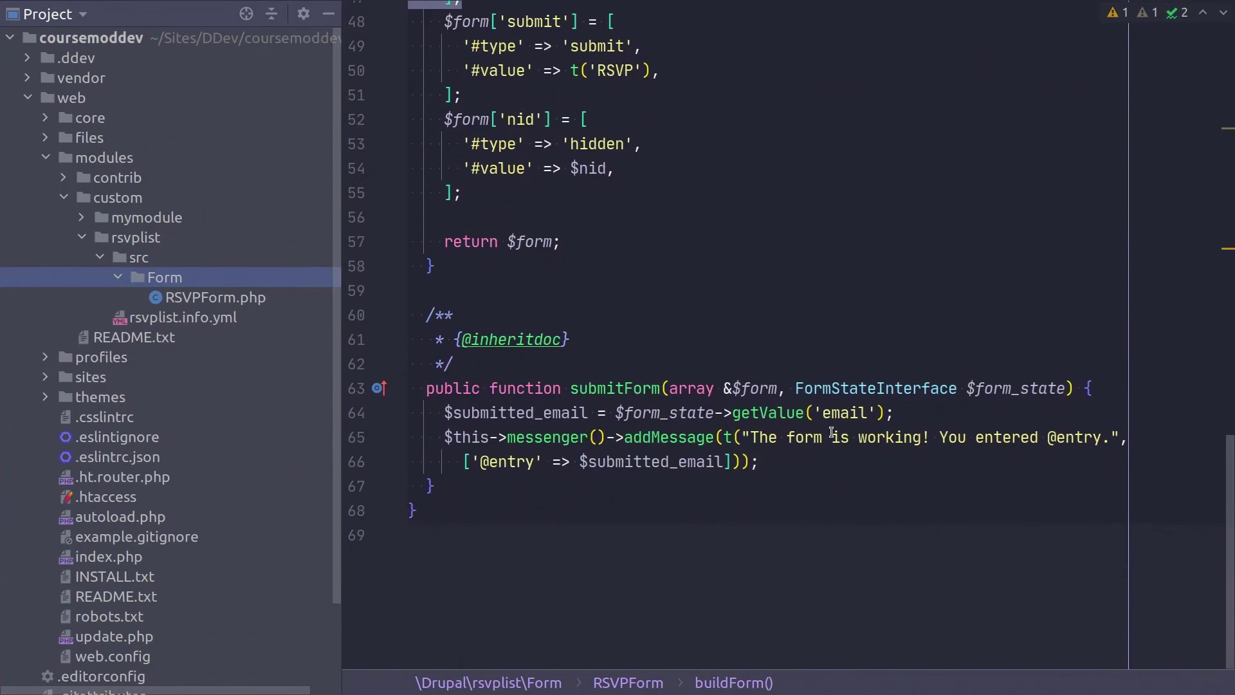
pyautogui.scroll(2, 812, 378)
pyautogui.scroll(1, 804, 379)
pyautogui.click(523, 268)
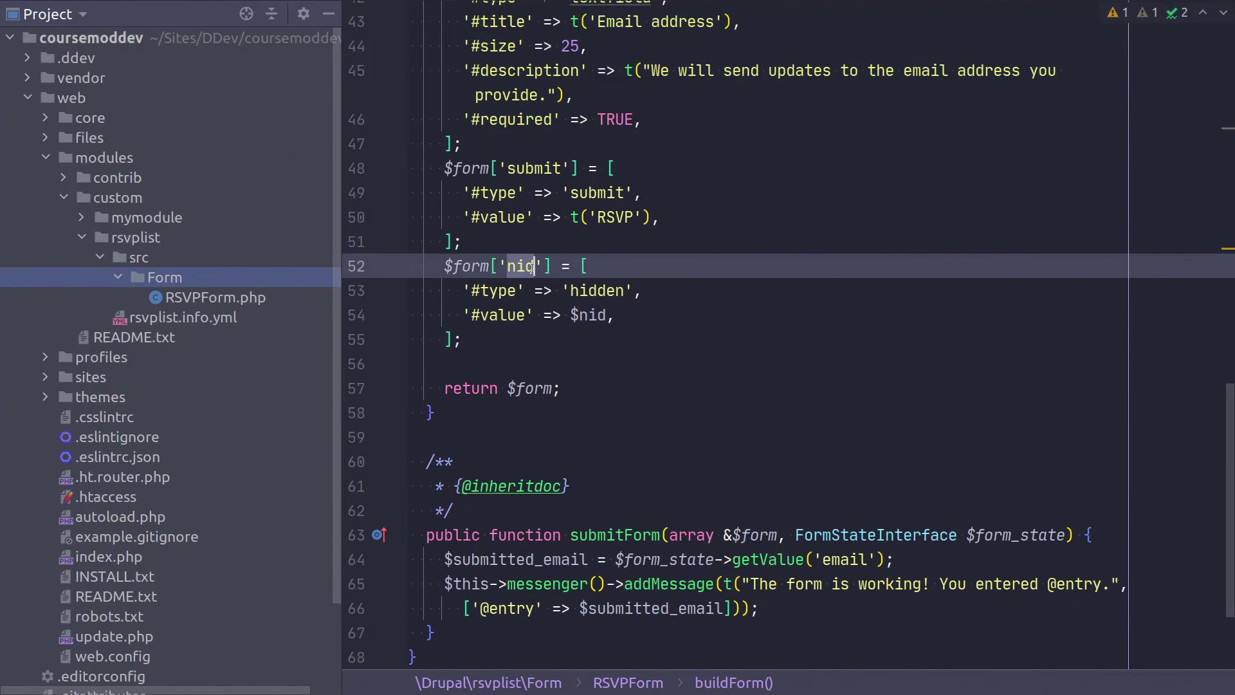
pyautogui.click(847, 561)
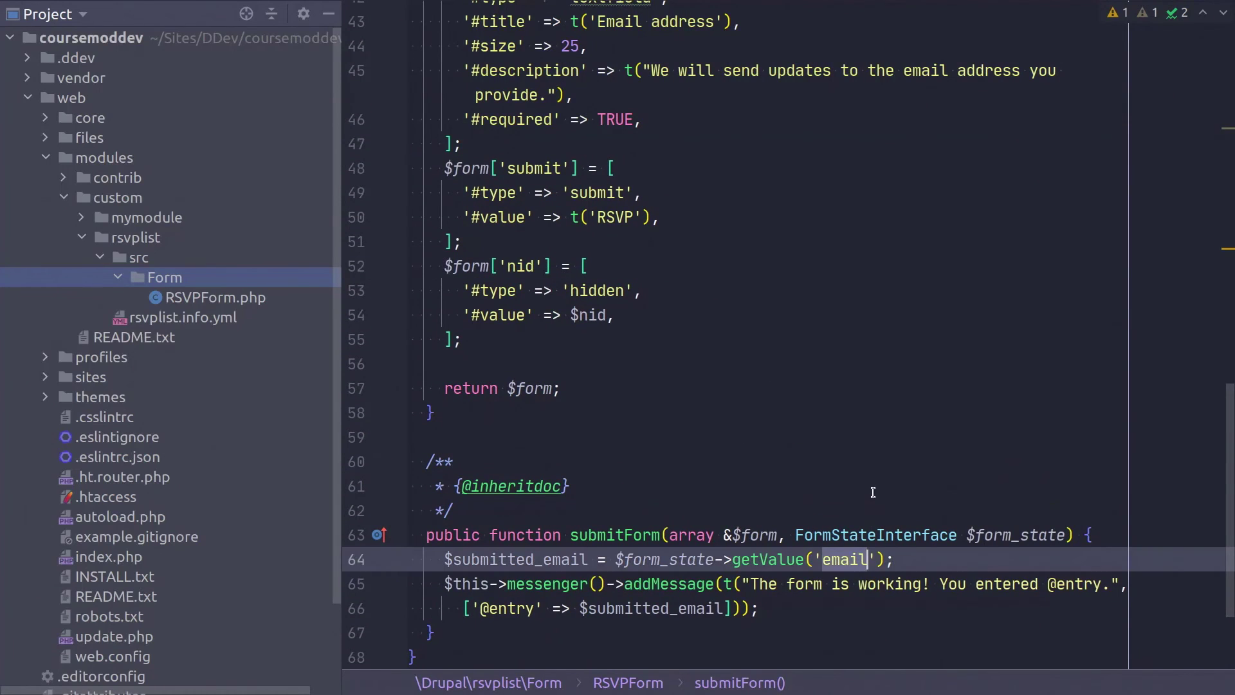
pyautogui.click(616, 561)
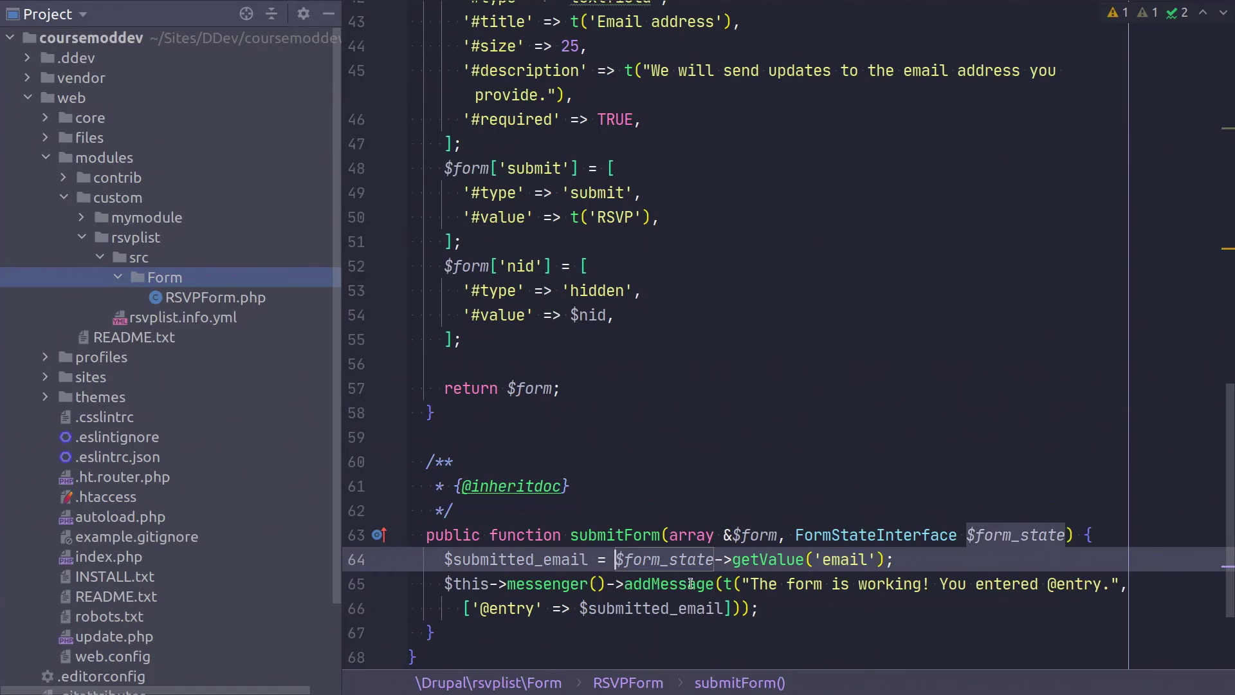
pyautogui.scroll(-1, 524, 522)
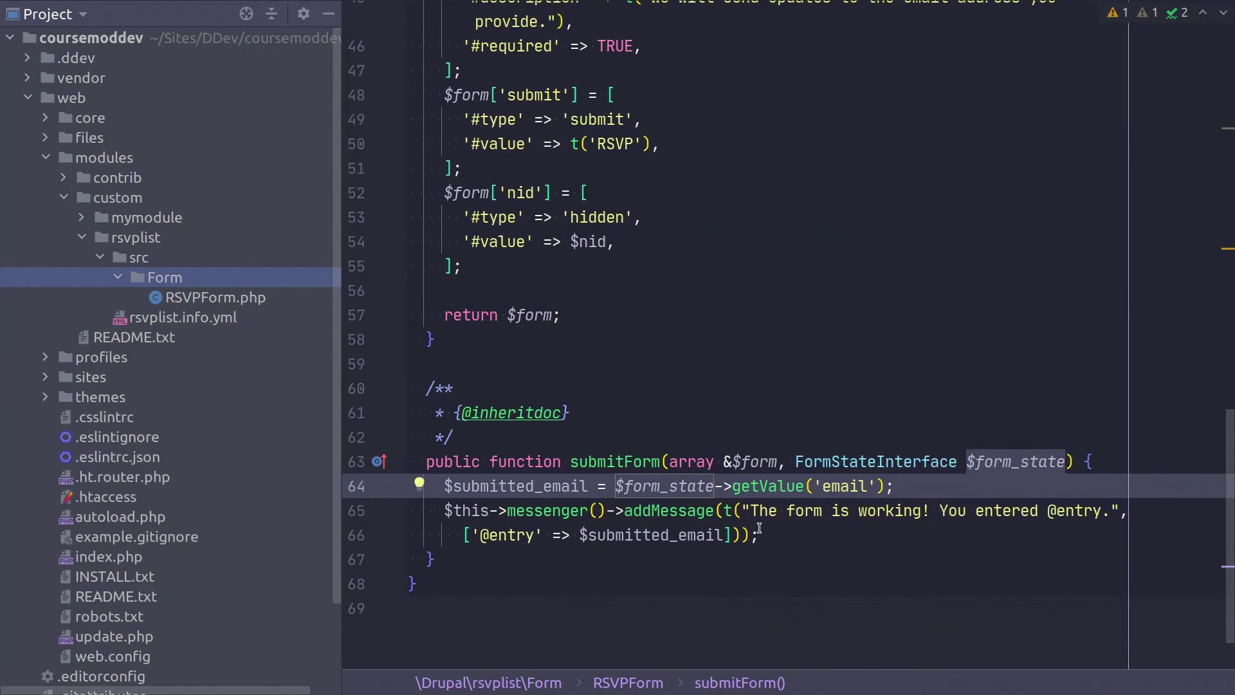
pyautogui.doubleClick(1069, 510)
pyautogui.click(463, 535)
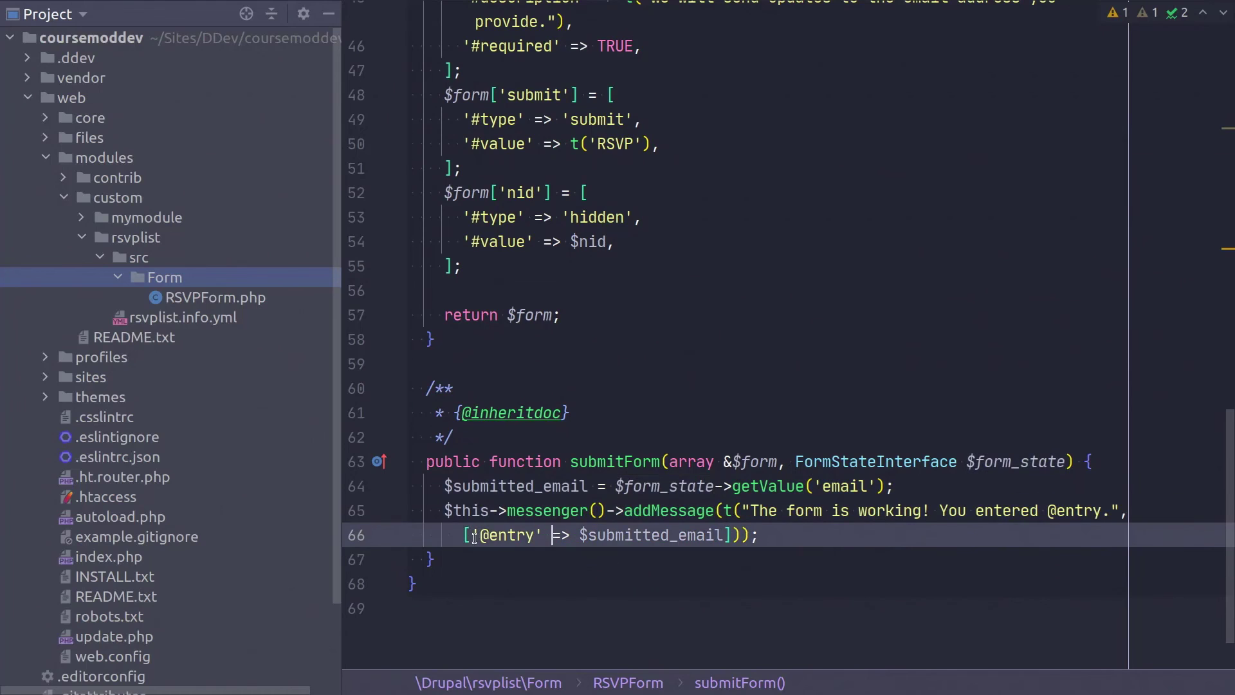
pyautogui.moveTo(454, 535); pyautogui.dragTo(761, 535)
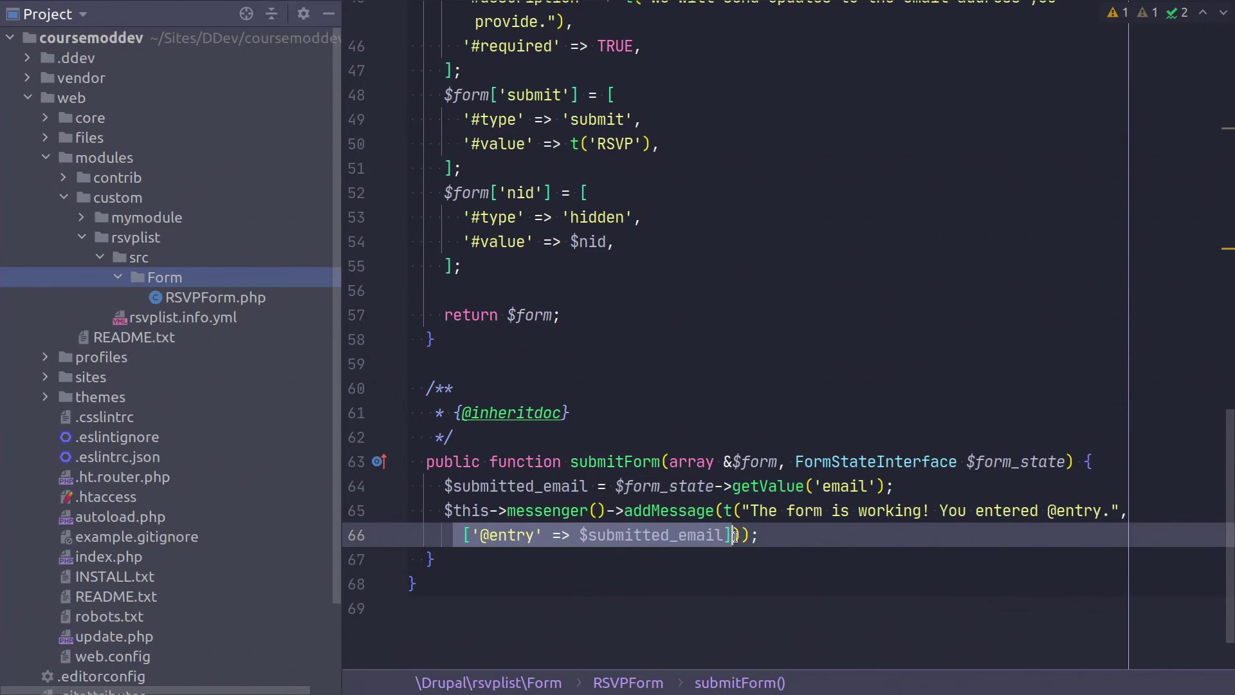
pyautogui.press('End')
pyautogui.click(487, 494)
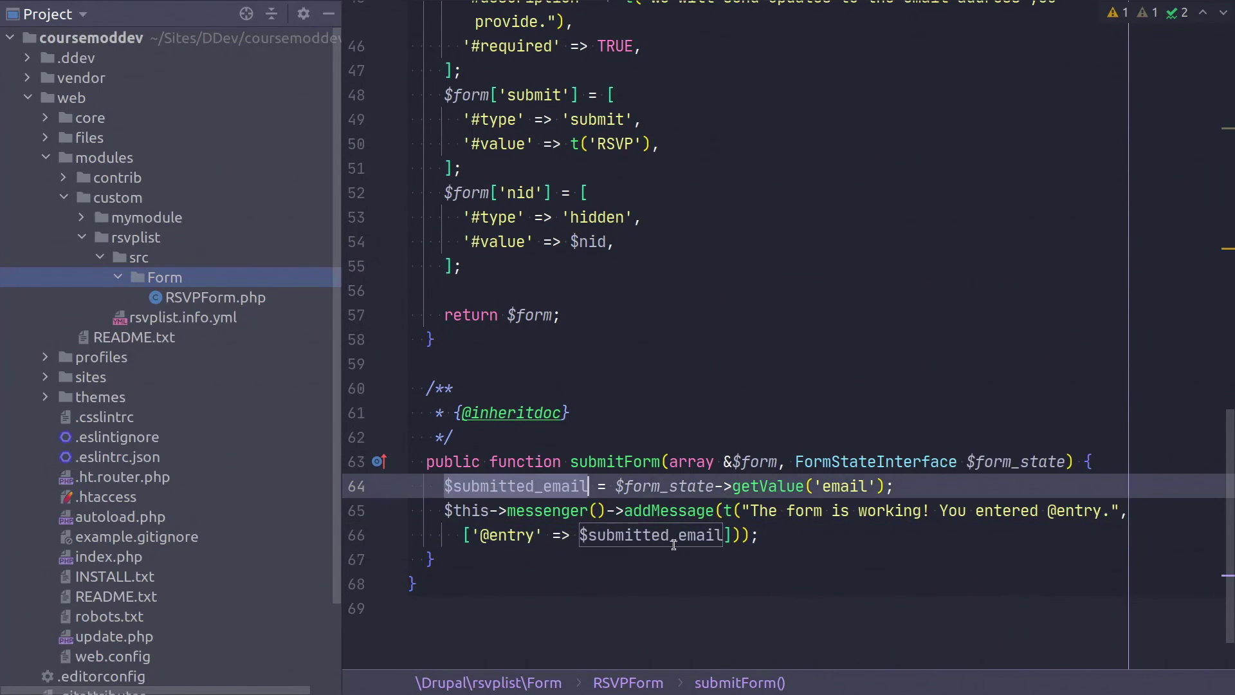
pyautogui.click(797, 540)
pyautogui.scroll(2, 686, 575)
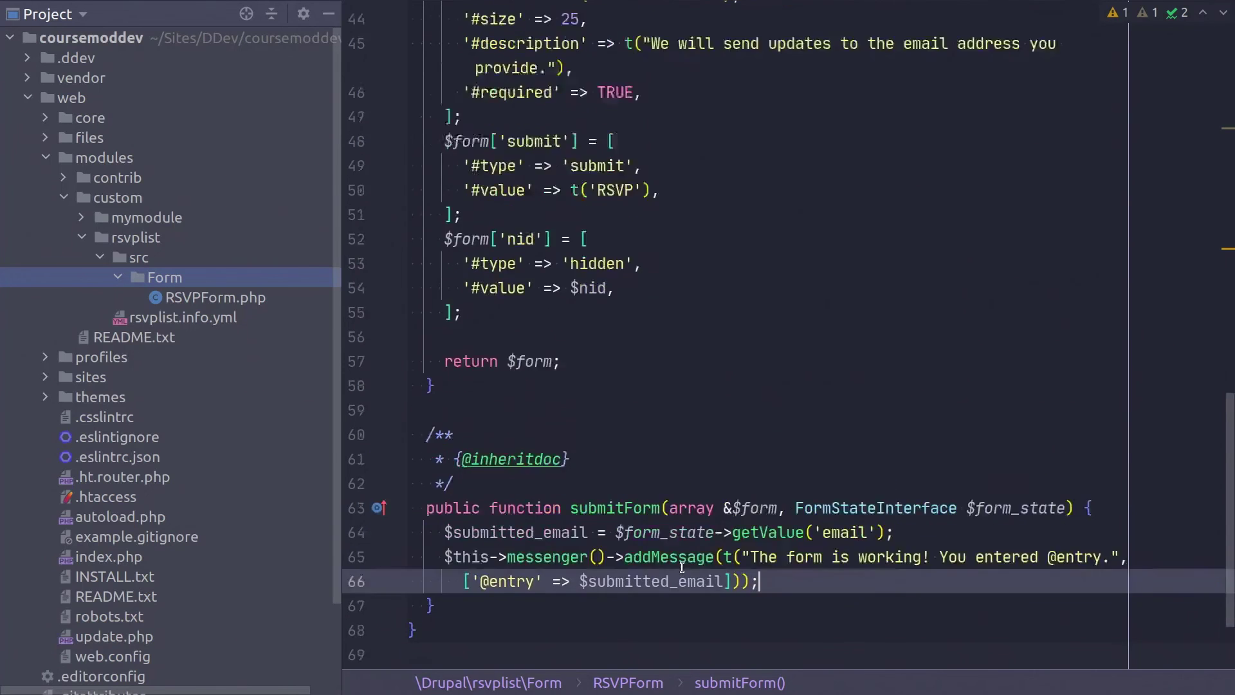
pyautogui.scroll(7, 681, 553)
pyautogui.scroll(2, 680, 545)
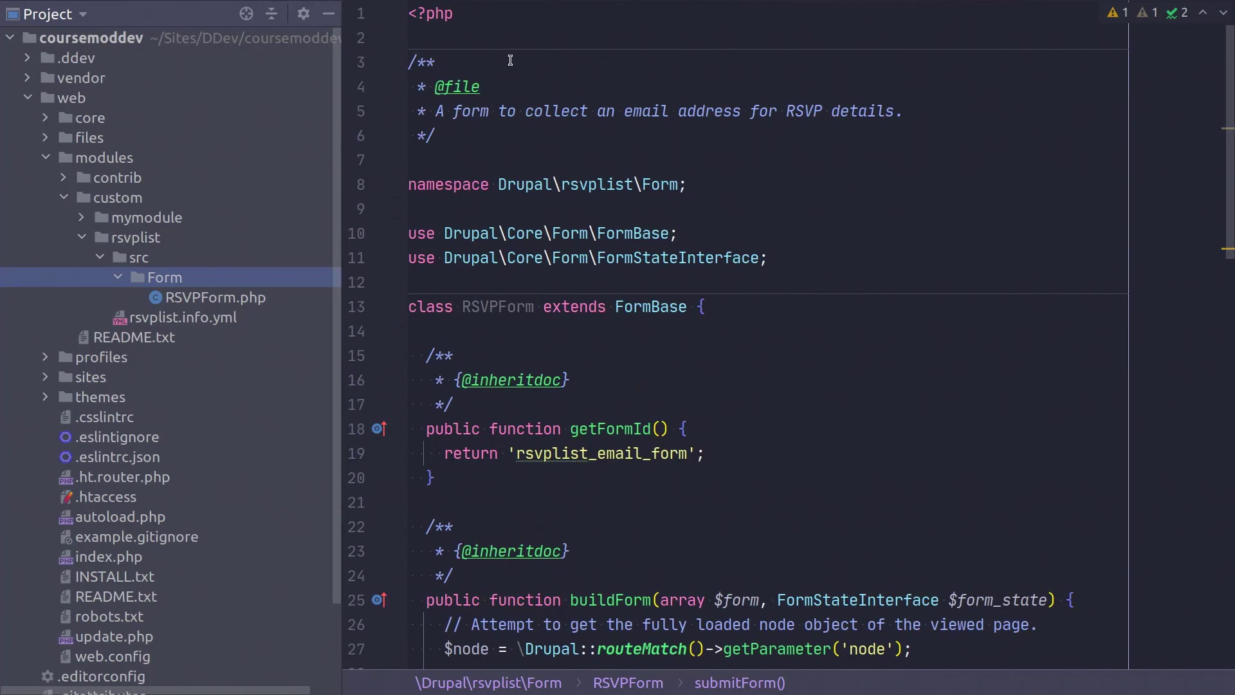
pyautogui.doubleClick(509, 307)
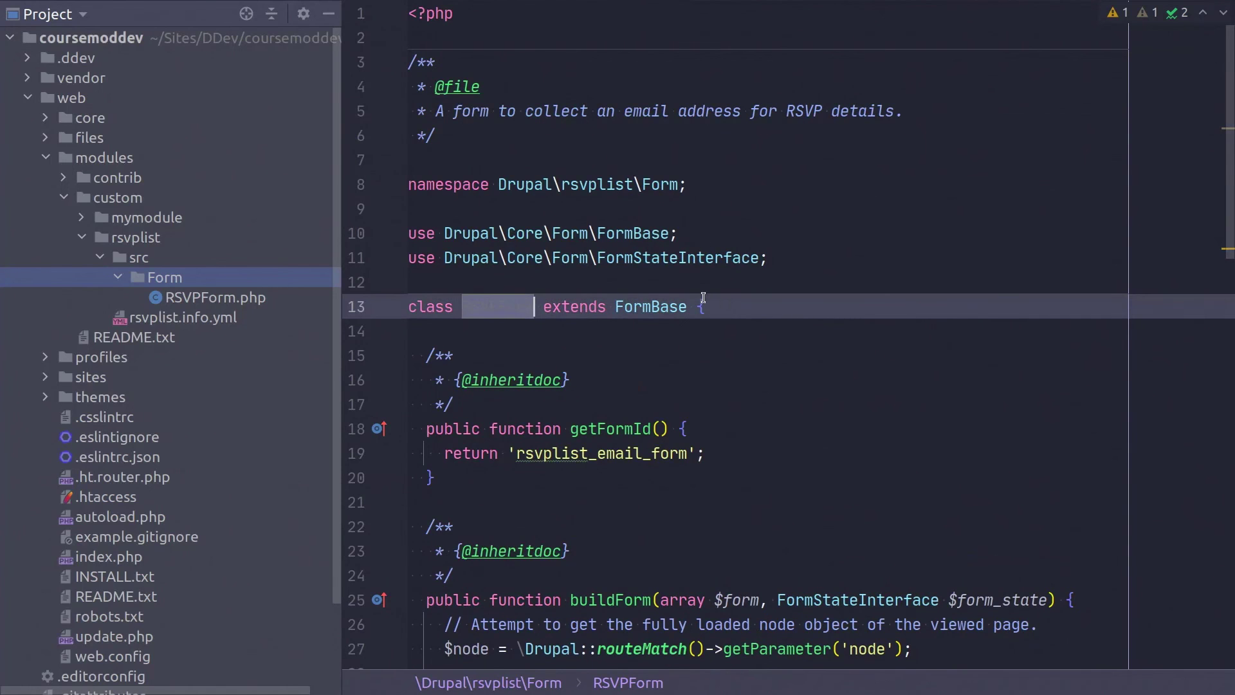
pyautogui.click(644, 308)
pyautogui.click(761, 310)
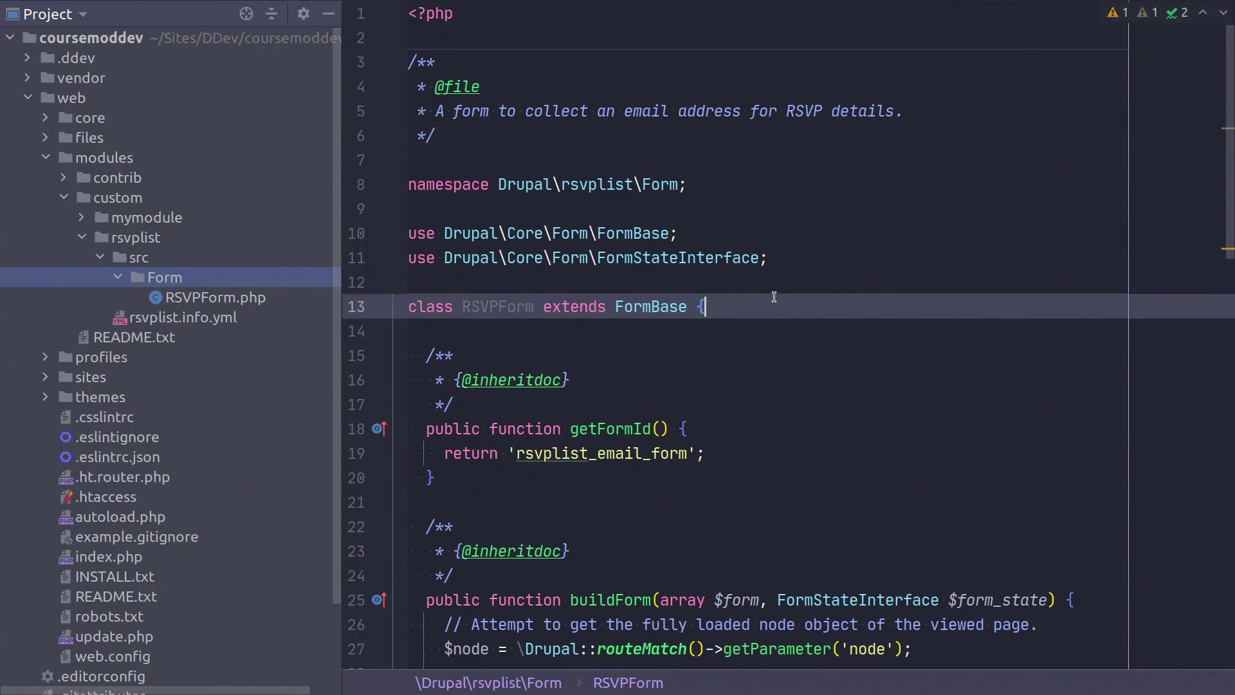
pyautogui.scroll(-1, 765, 291)
pyautogui.scroll(-2, 766, 291)
pyautogui.scroll(-2, 708, 225)
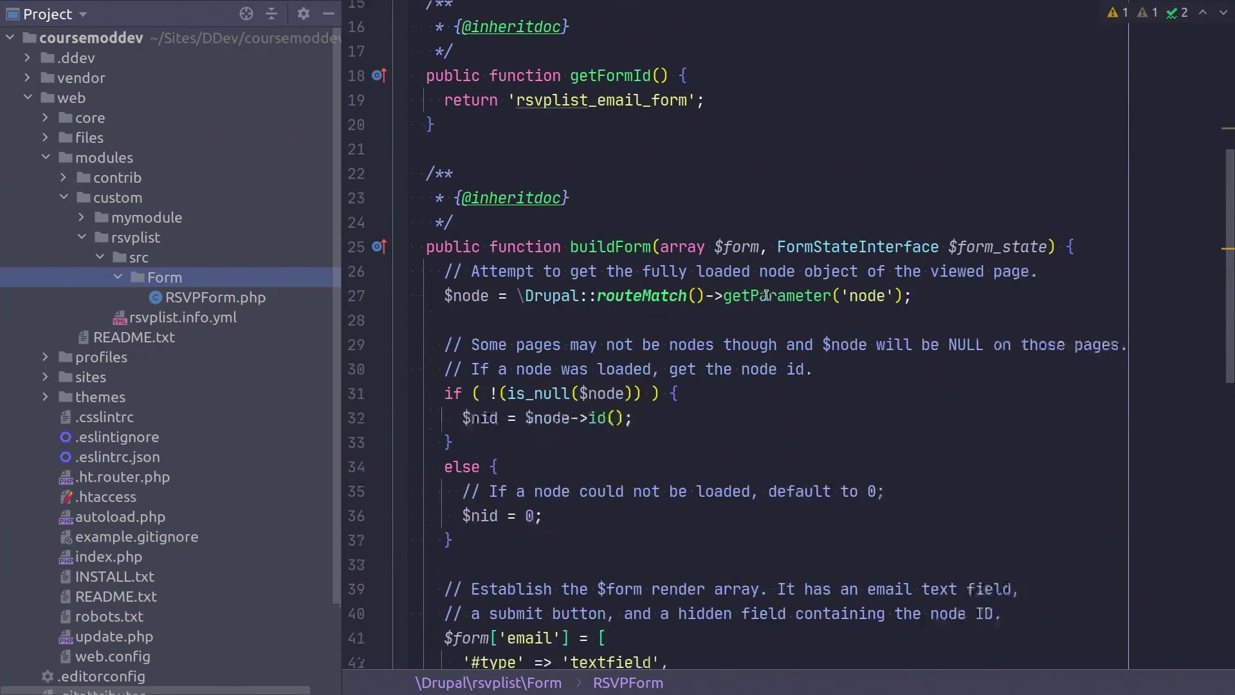
pyautogui.doubleClick(614, 61)
pyautogui.scroll(-1, 672, 172)
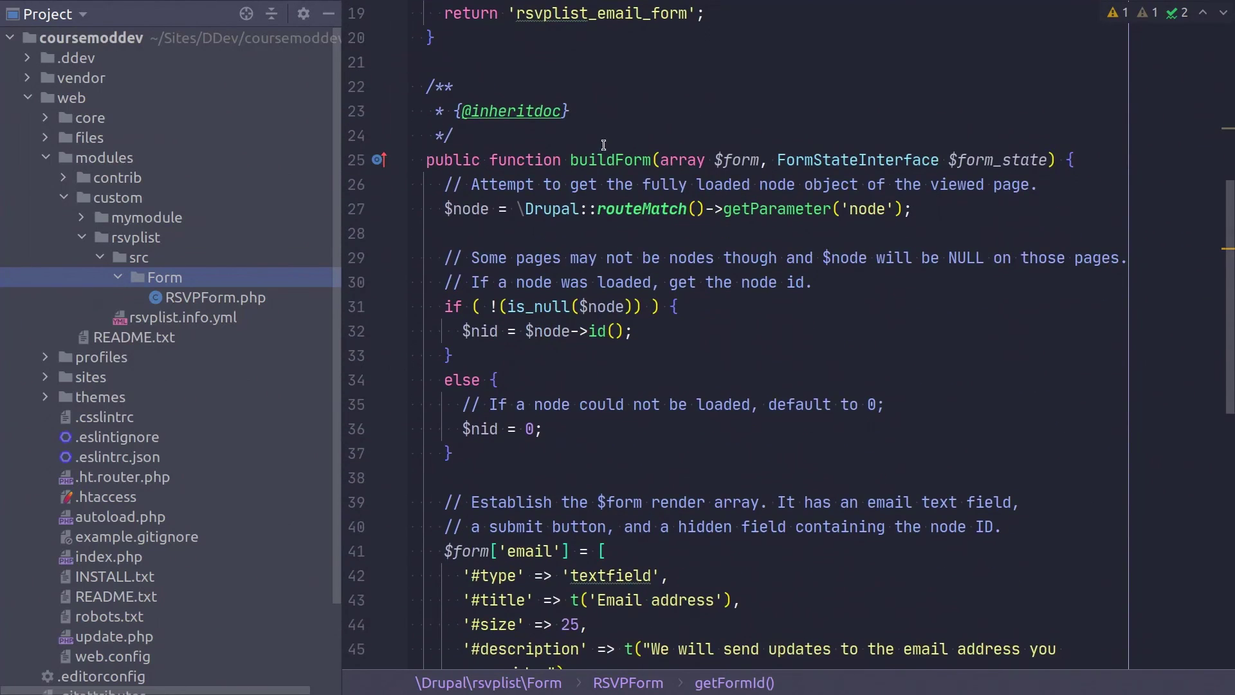
pyautogui.doubleClick(608, 160)
pyautogui.scroll(-1, 608, 160)
pyautogui.scroll(-5, 641, 283)
pyautogui.scroll(-3, 640, 283)
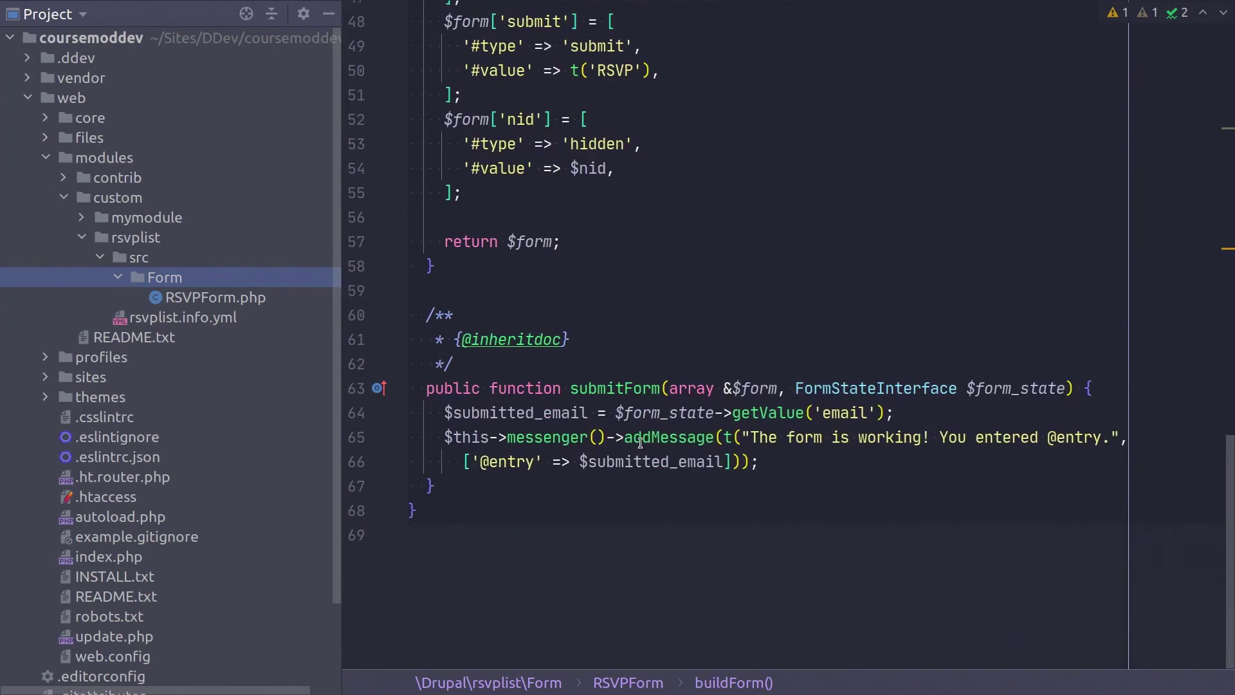
pyautogui.doubleClick(605, 389)
pyautogui.click(462, 513)
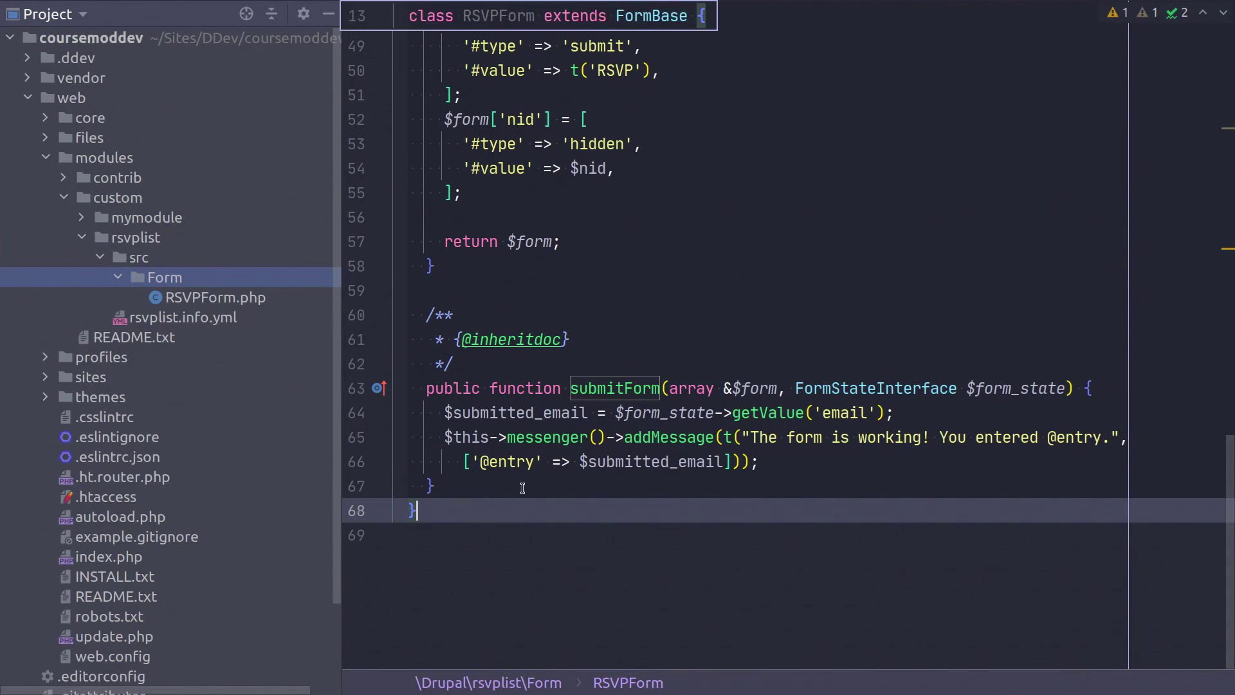
pyautogui.scroll(2, 556, 399)
pyautogui.scroll(7, 556, 392)
pyautogui.scroll(6, 556, 386)
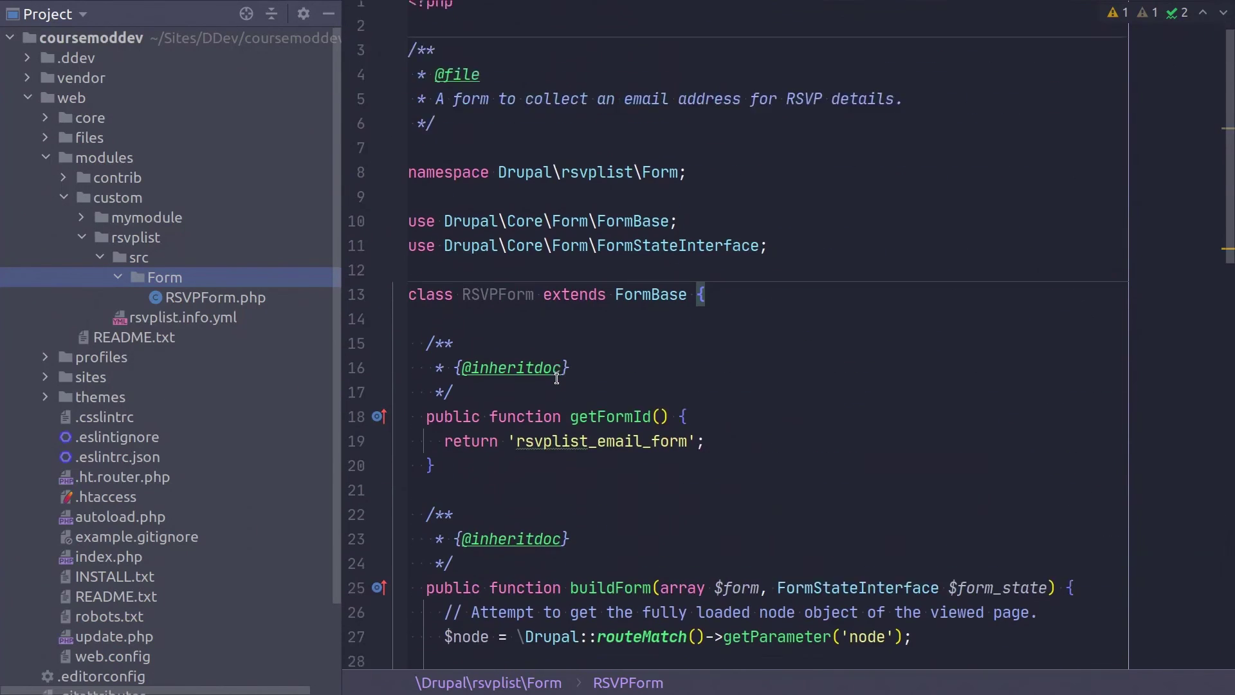
pyautogui.scroll(-1, 496, 99)
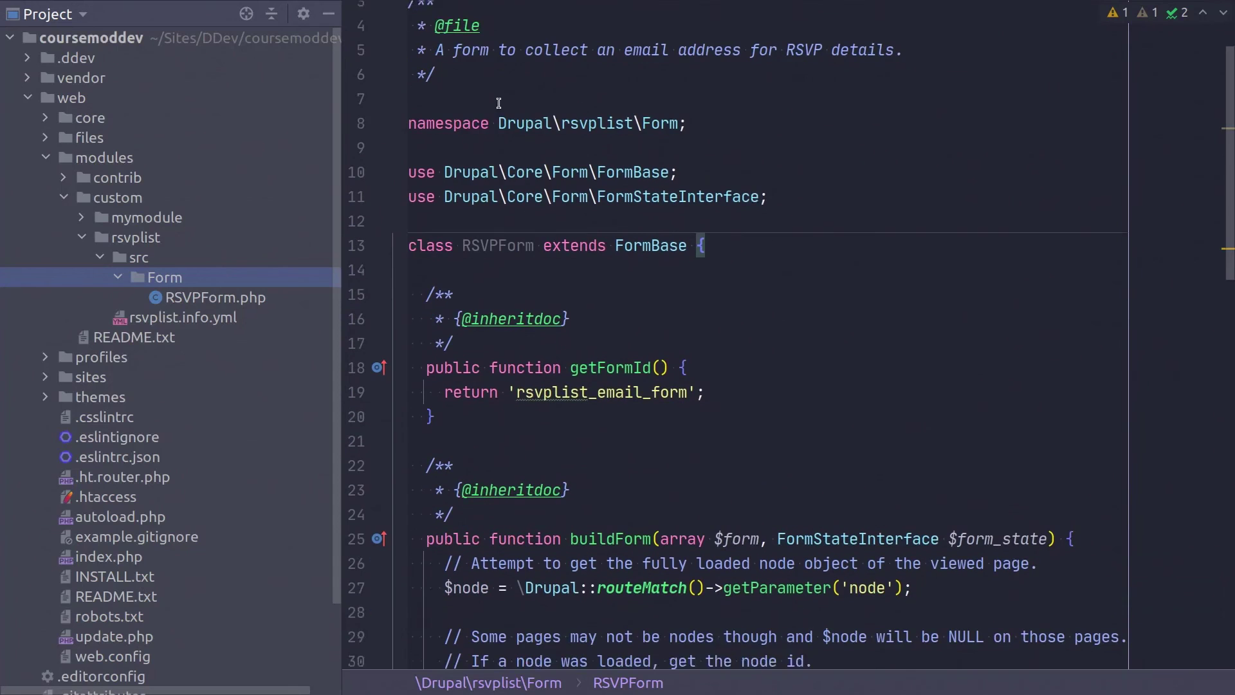
pyautogui.scroll(-2, 517, 146)
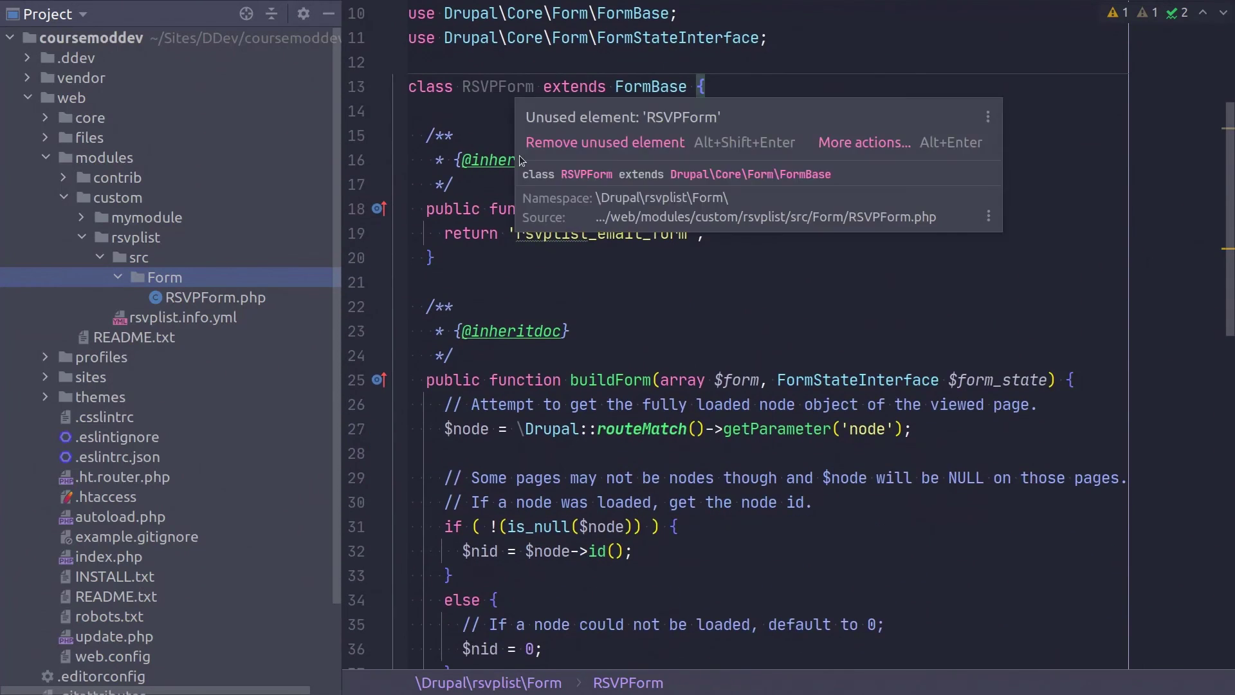
pyautogui.scroll(-2, 509, 193)
pyautogui.scroll(-3, 579, 193)
pyautogui.scroll(-1, 675, 190)
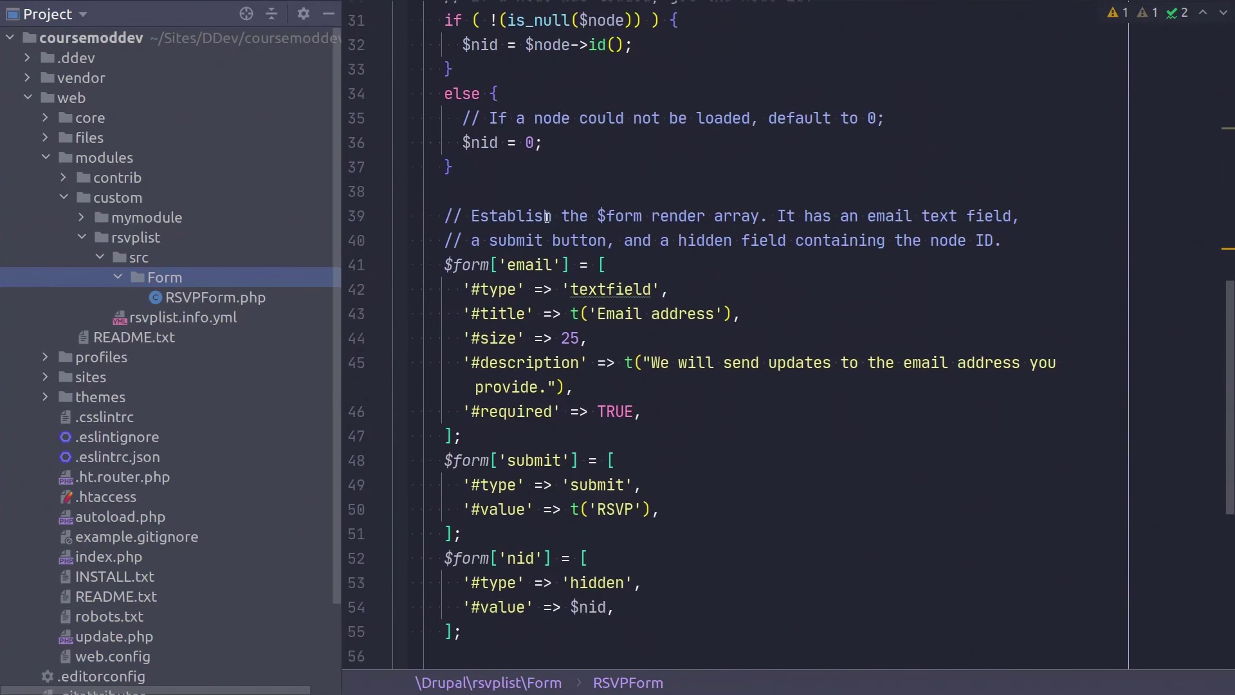
pyautogui.scroll(-3, 743, 187)
pyautogui.scroll(-3, 736, 199)
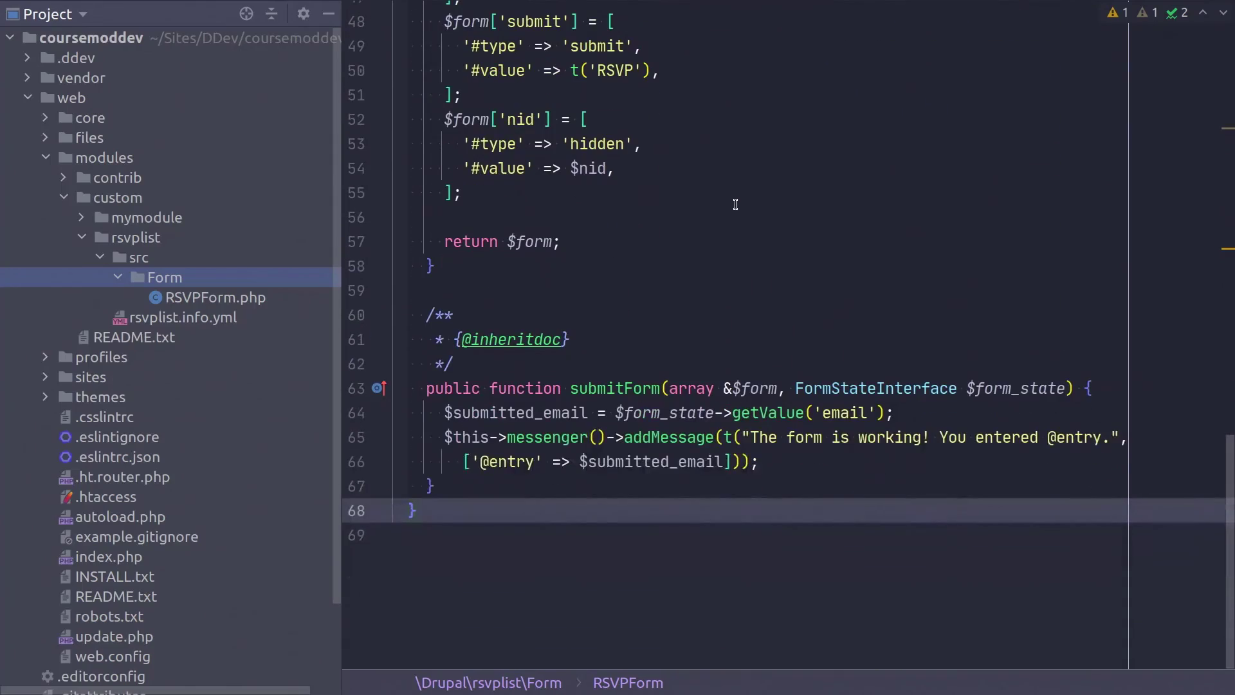